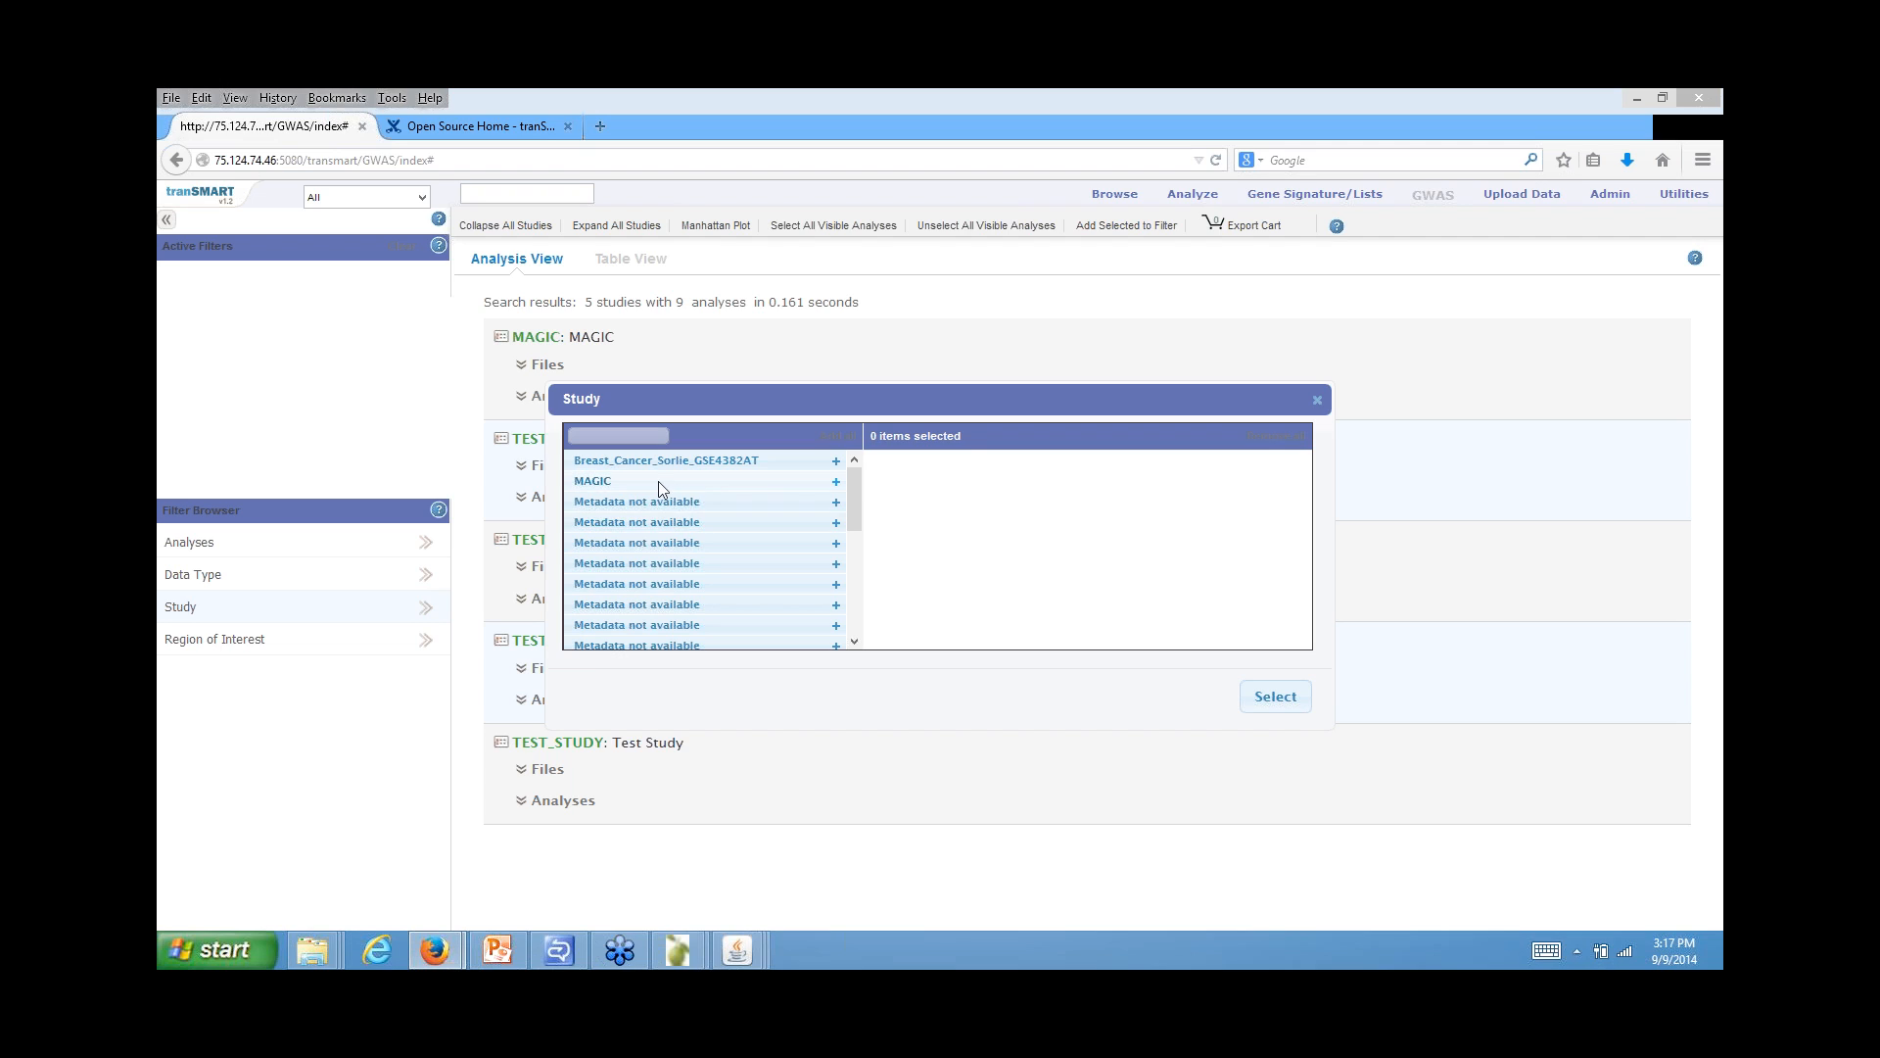
Filter the GWAS results to the MAGIC study and expand its list of analyses.
drag(658, 480, 1058, 572)
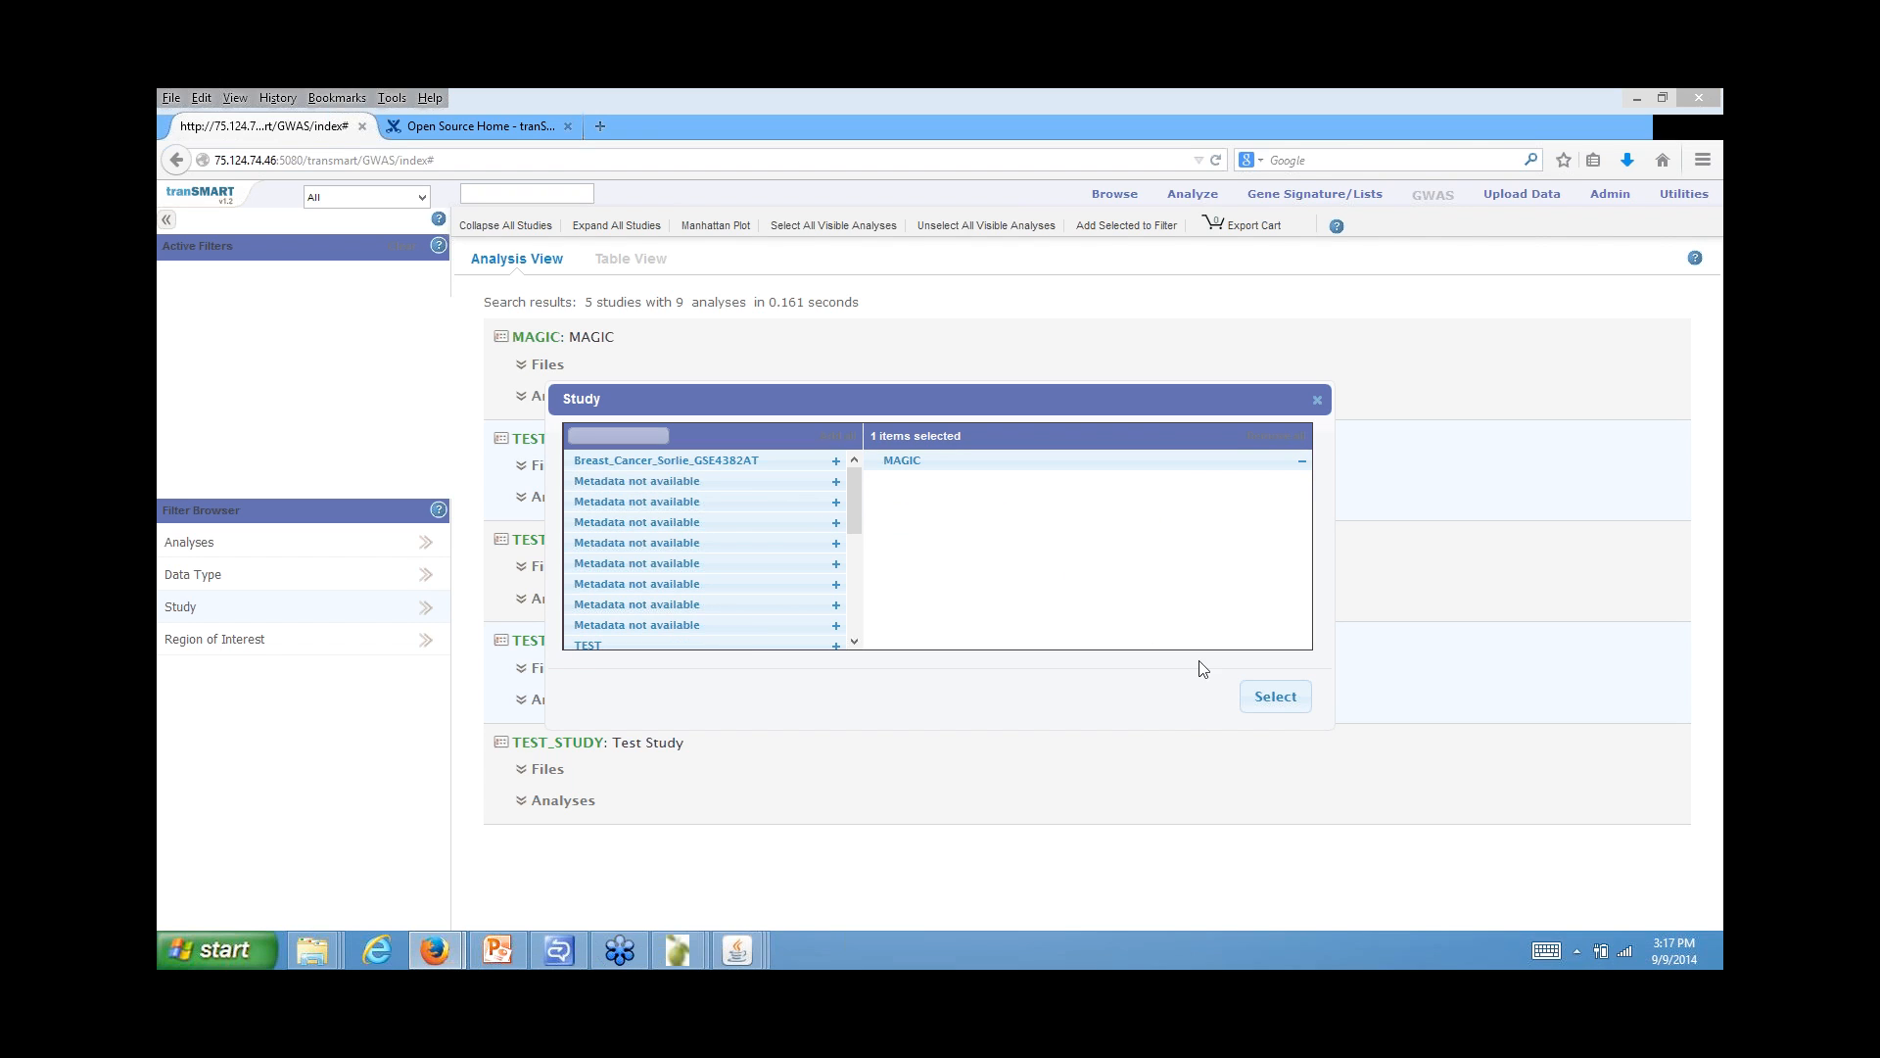
click(1261, 703)
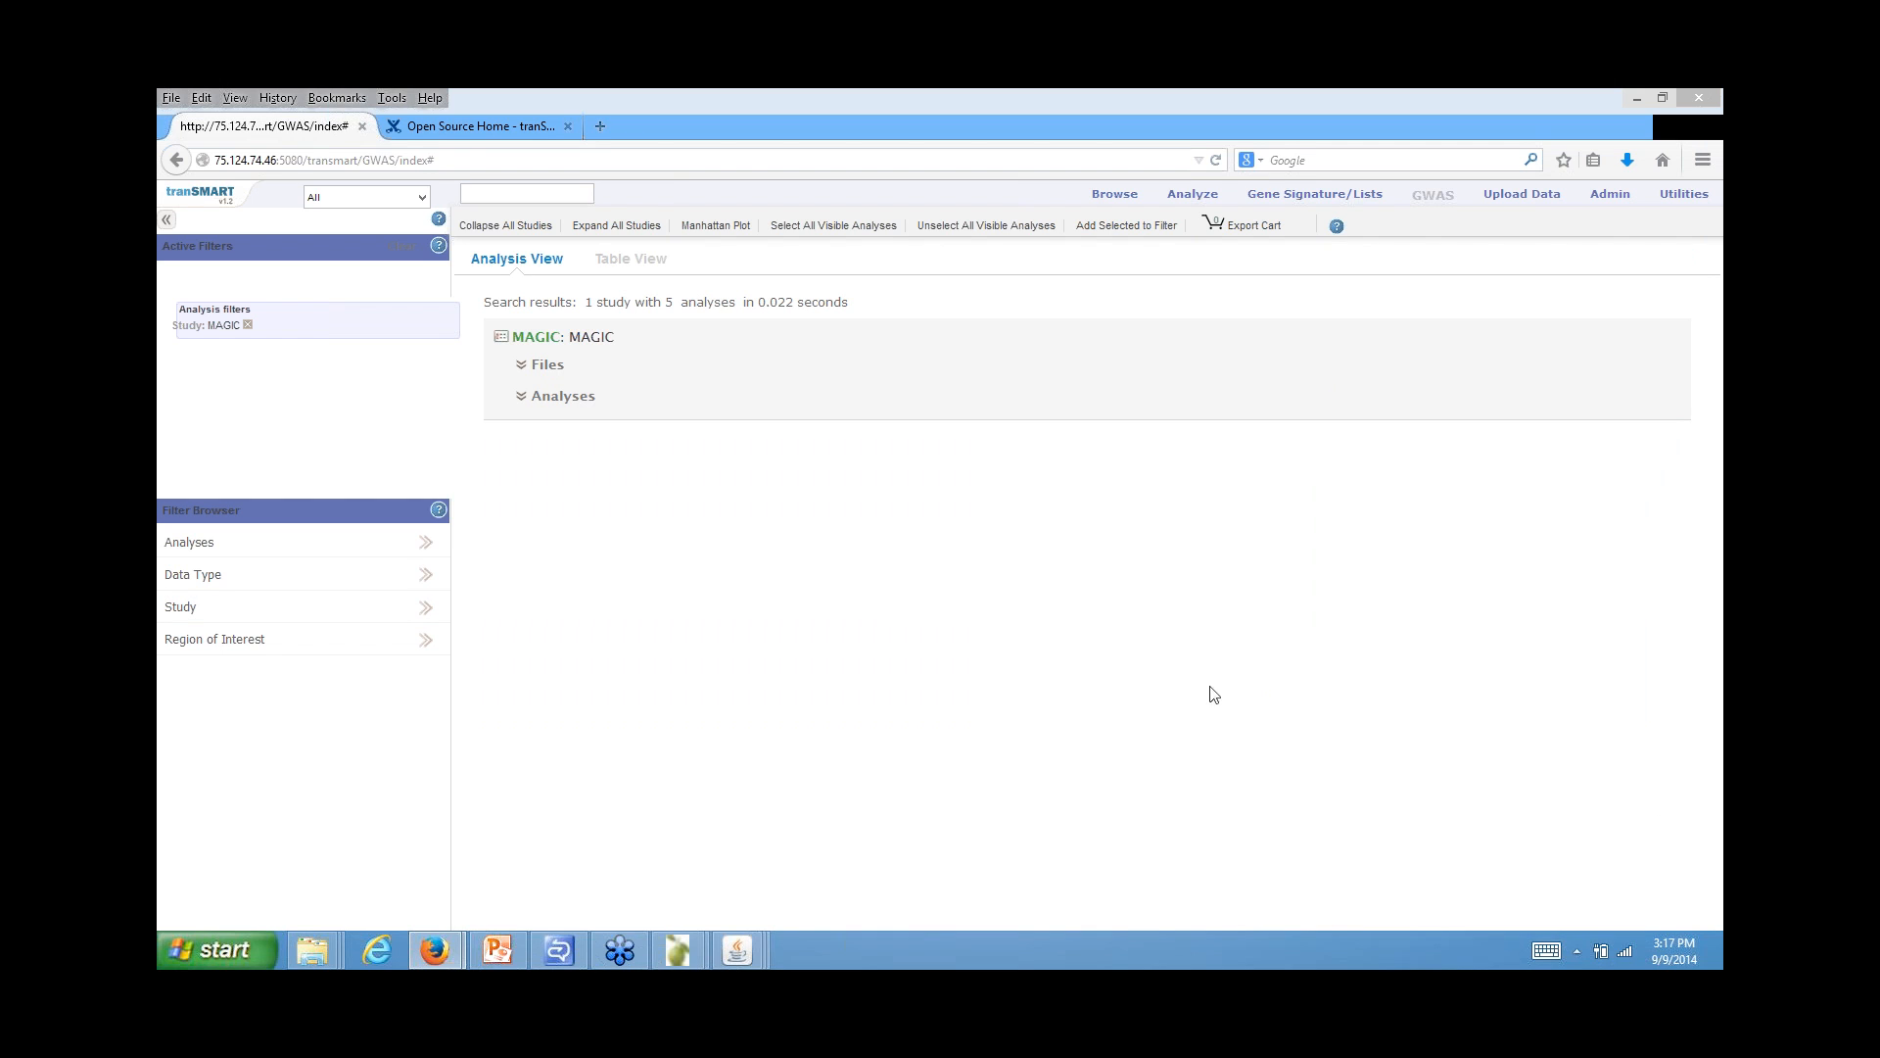
click(525, 398)
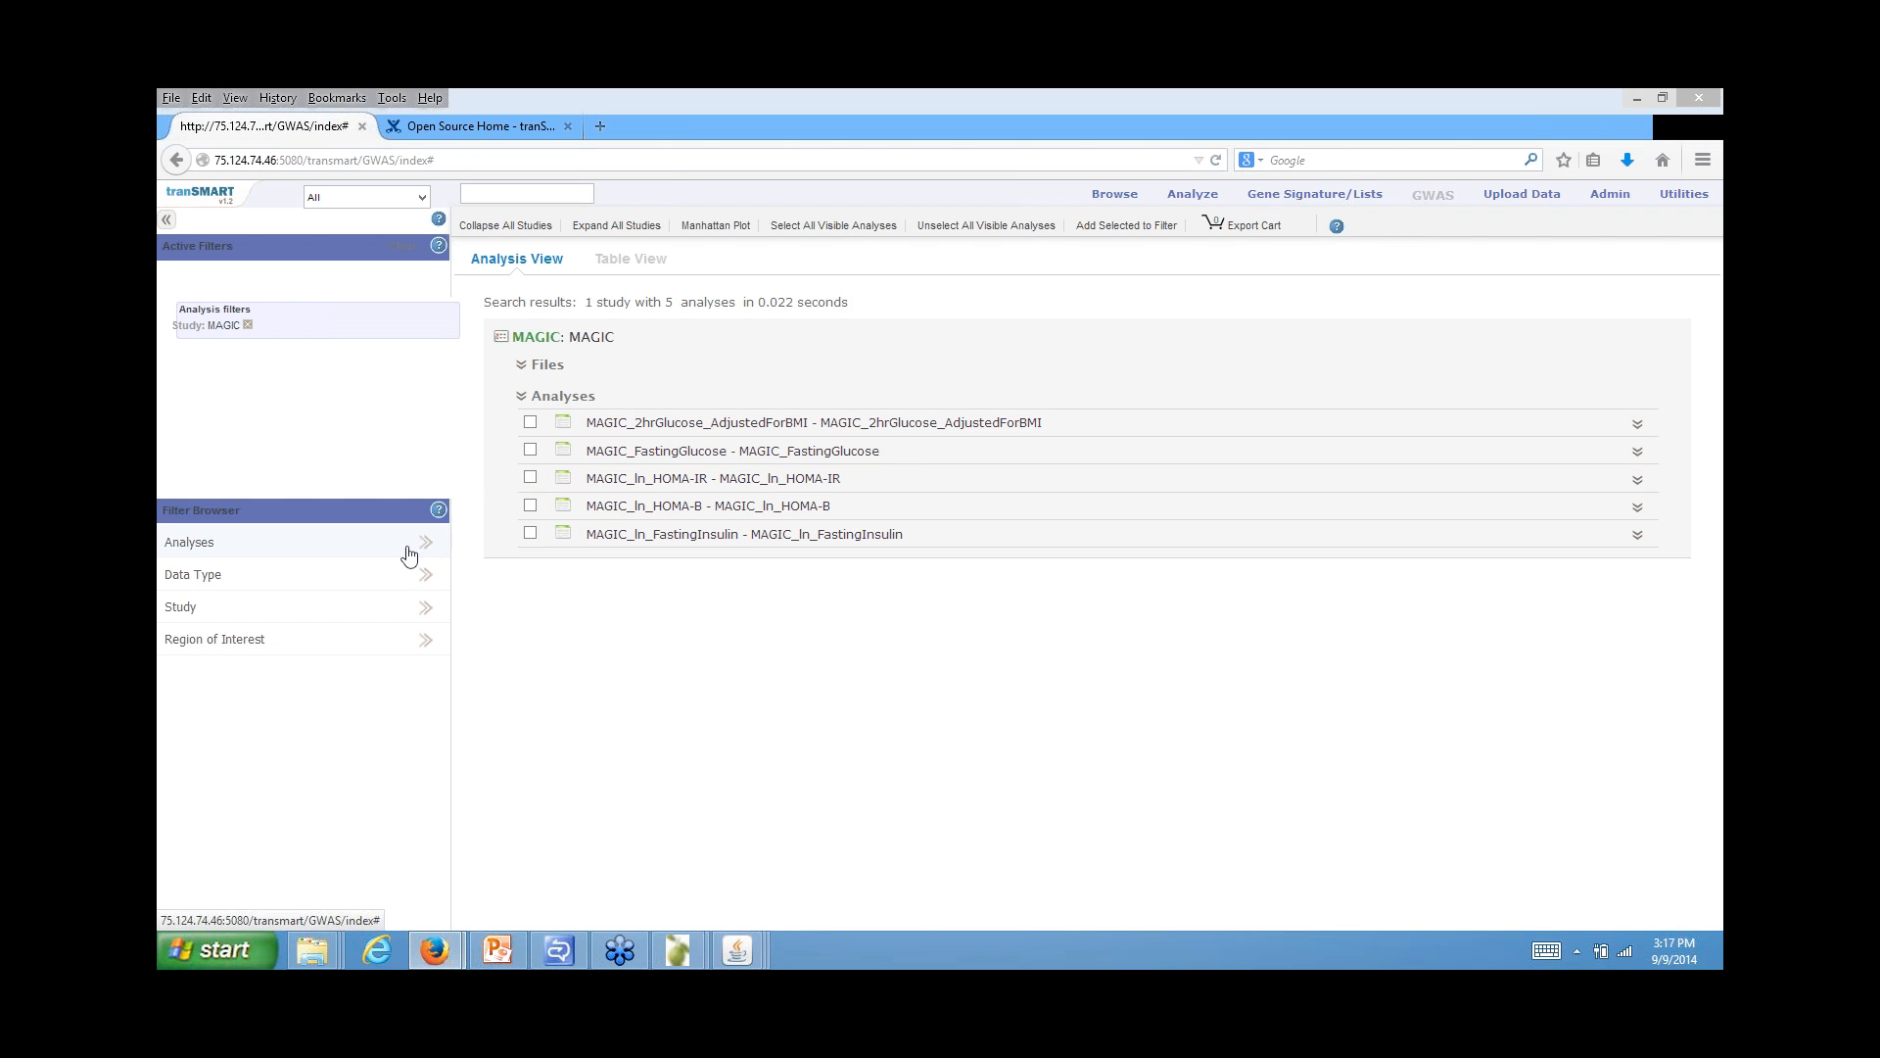
Try selecting individual and all visible MAGIC analyses, and clear the whole selection.
click(530, 452)
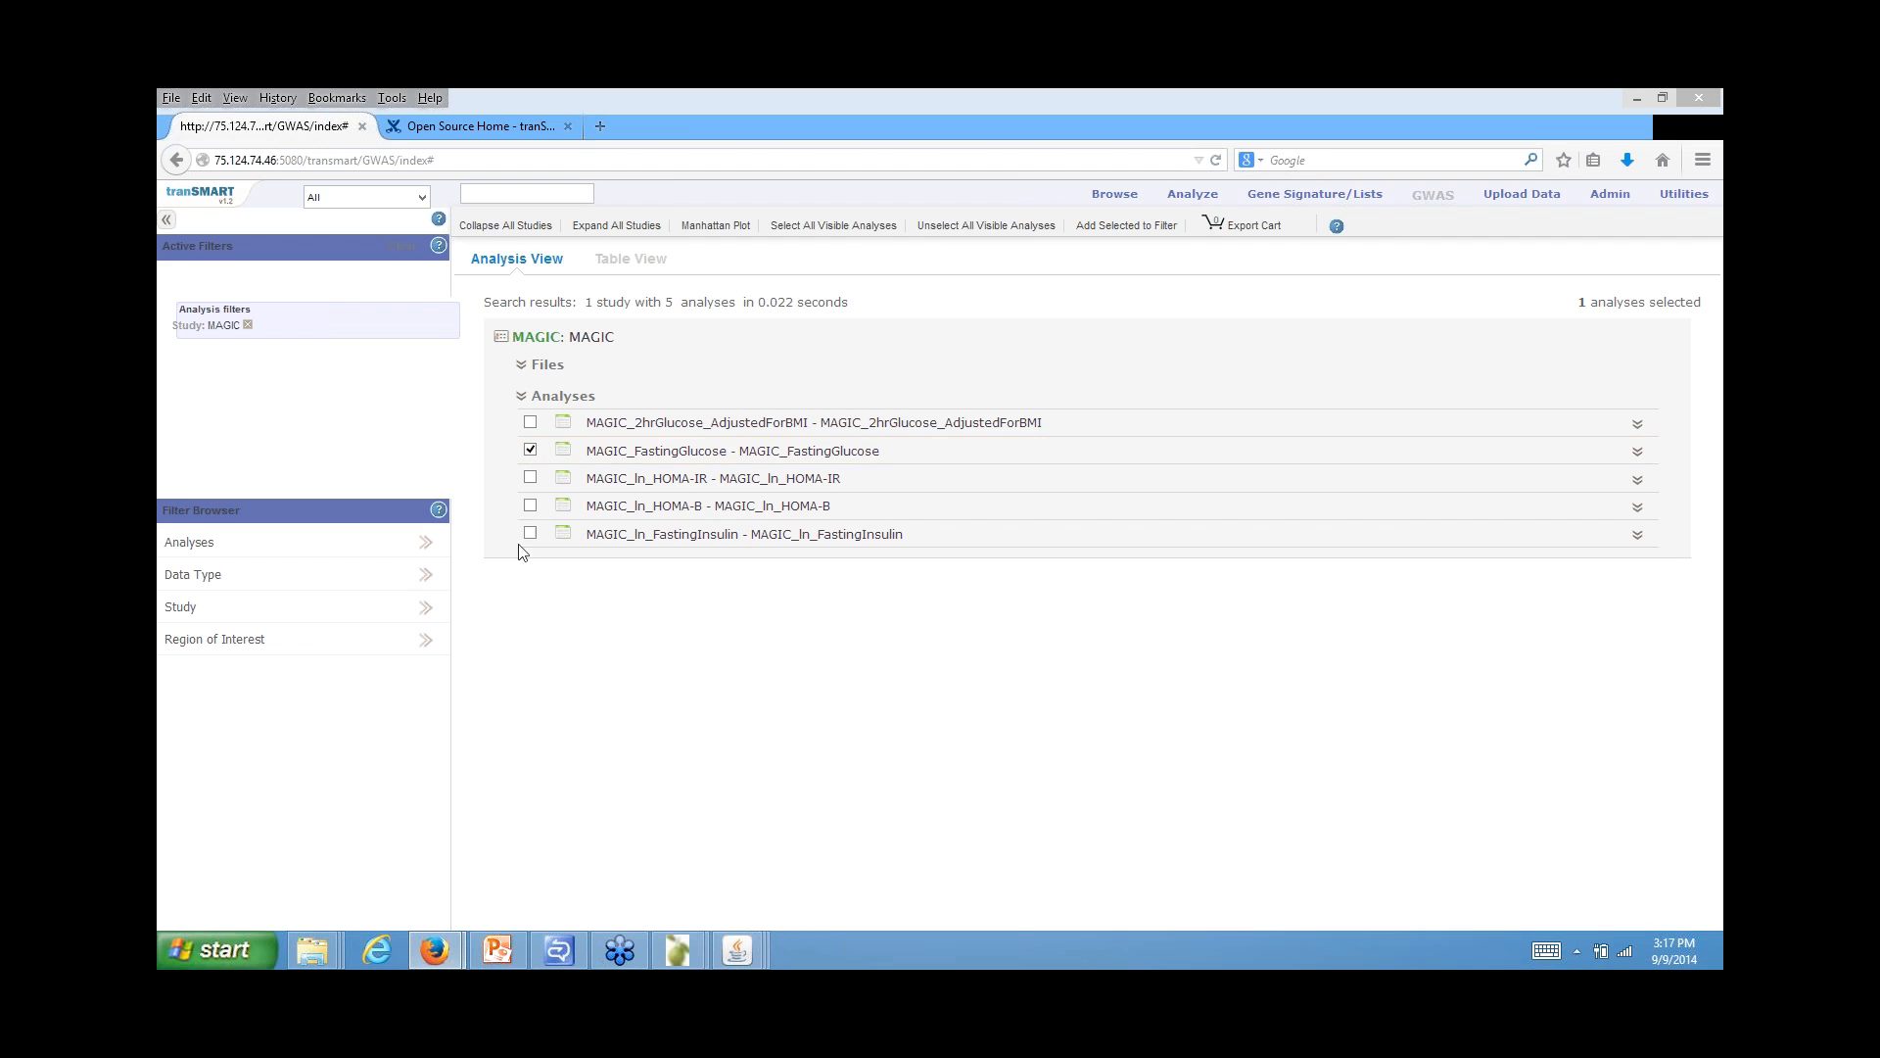
click(530, 532)
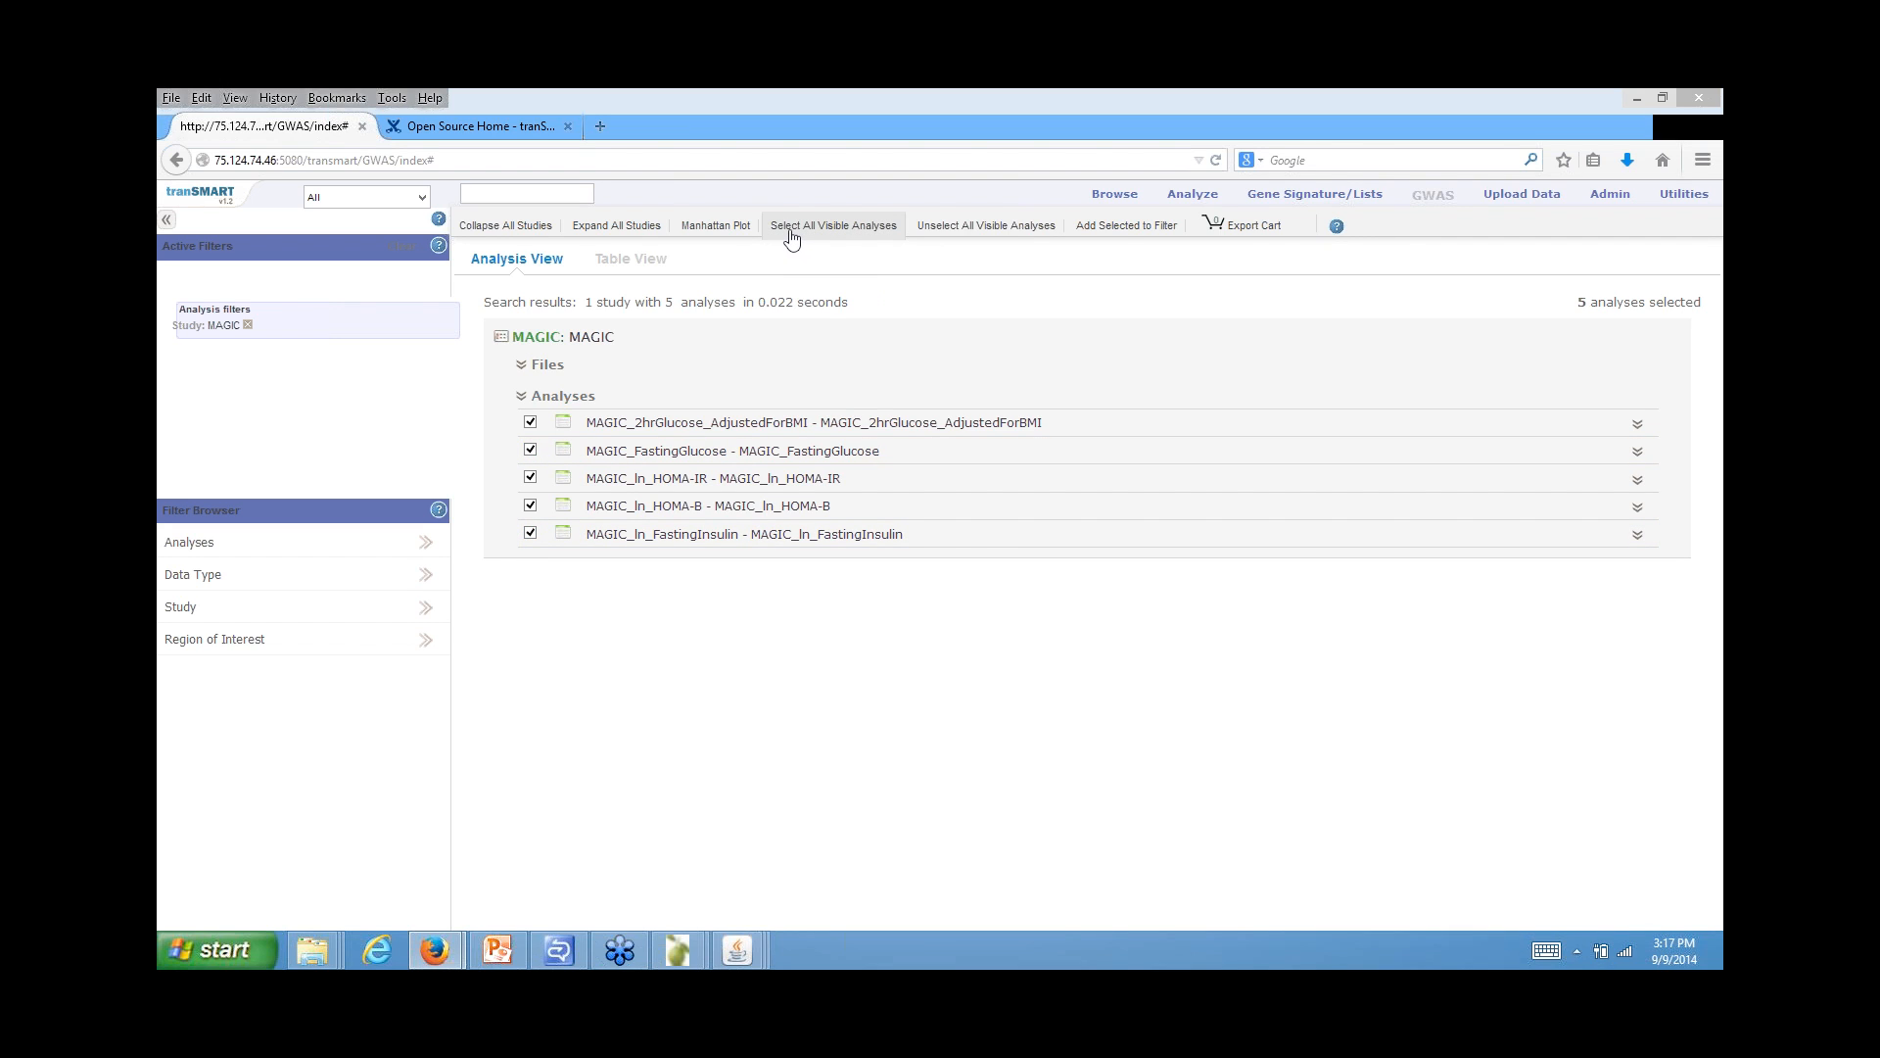
click(975, 226)
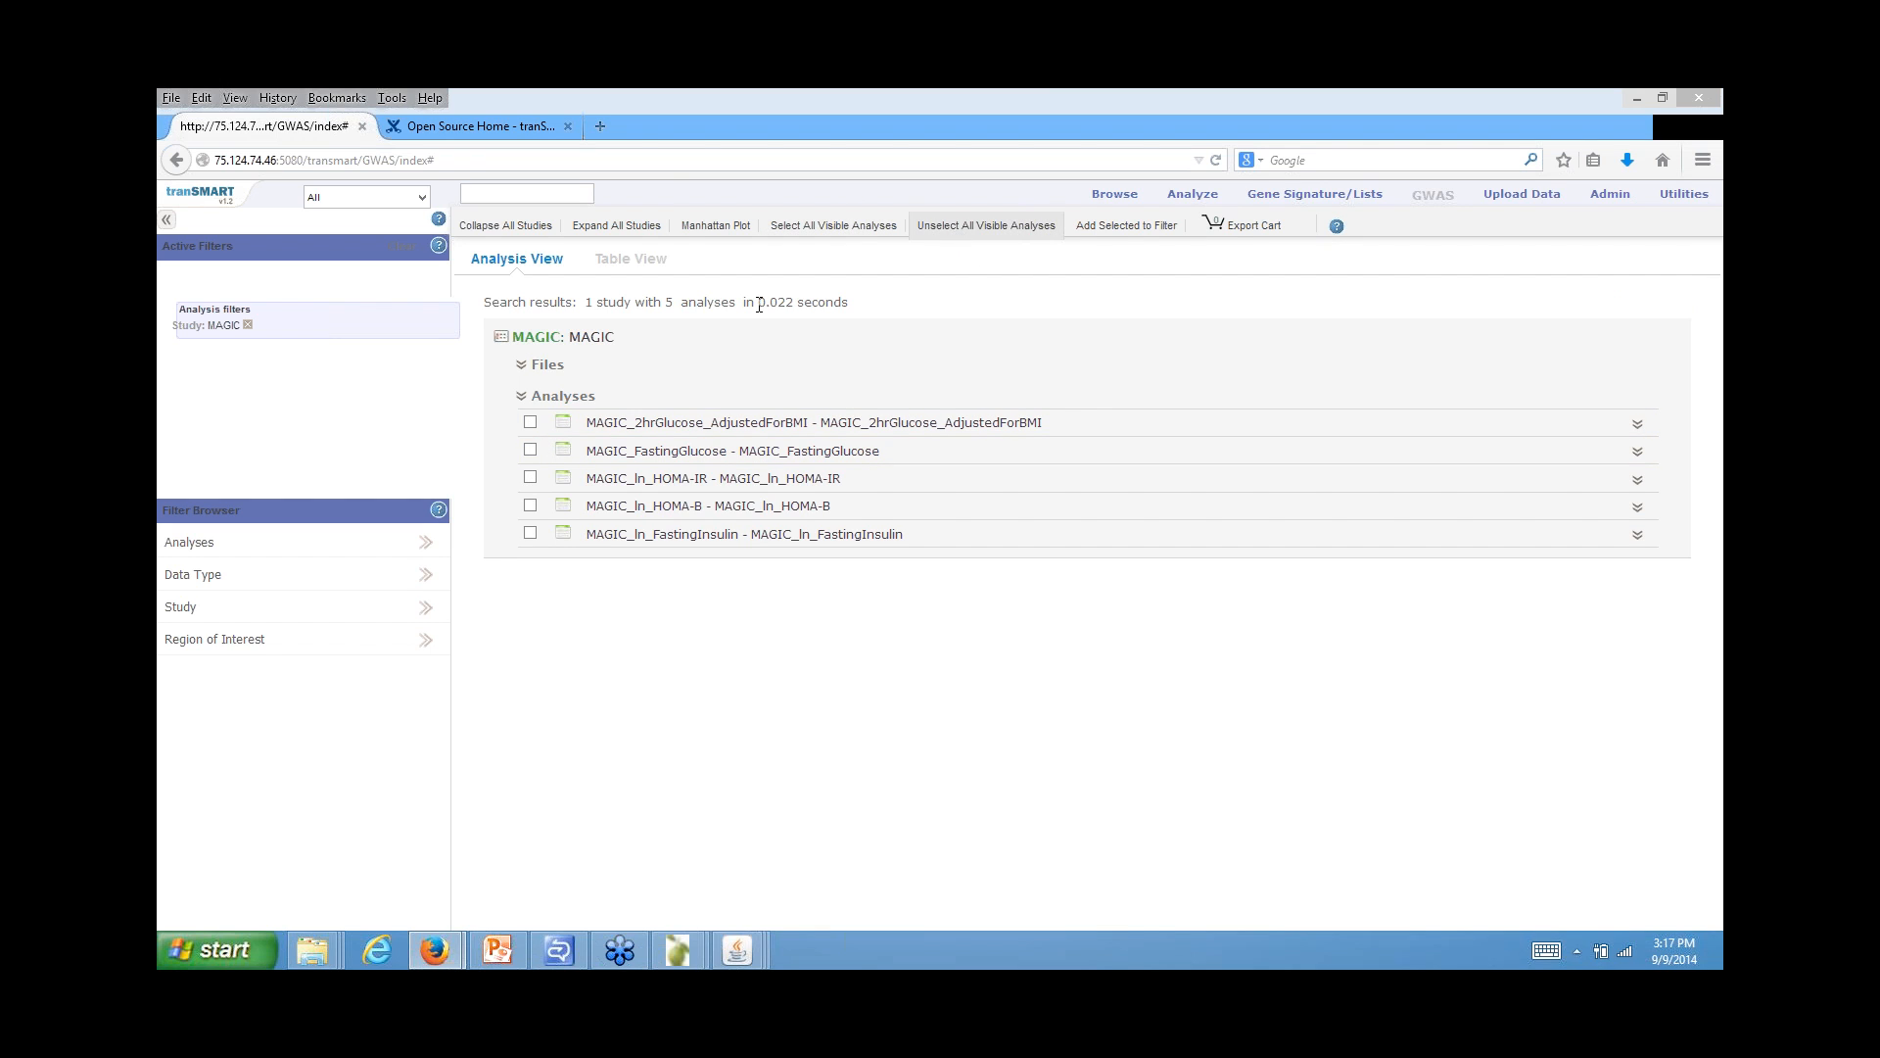
Add the MAGIC_FastingGlucose and MAGIC_ln_FastingInsulin analyses to the active filters.
click(530, 452)
click(529, 534)
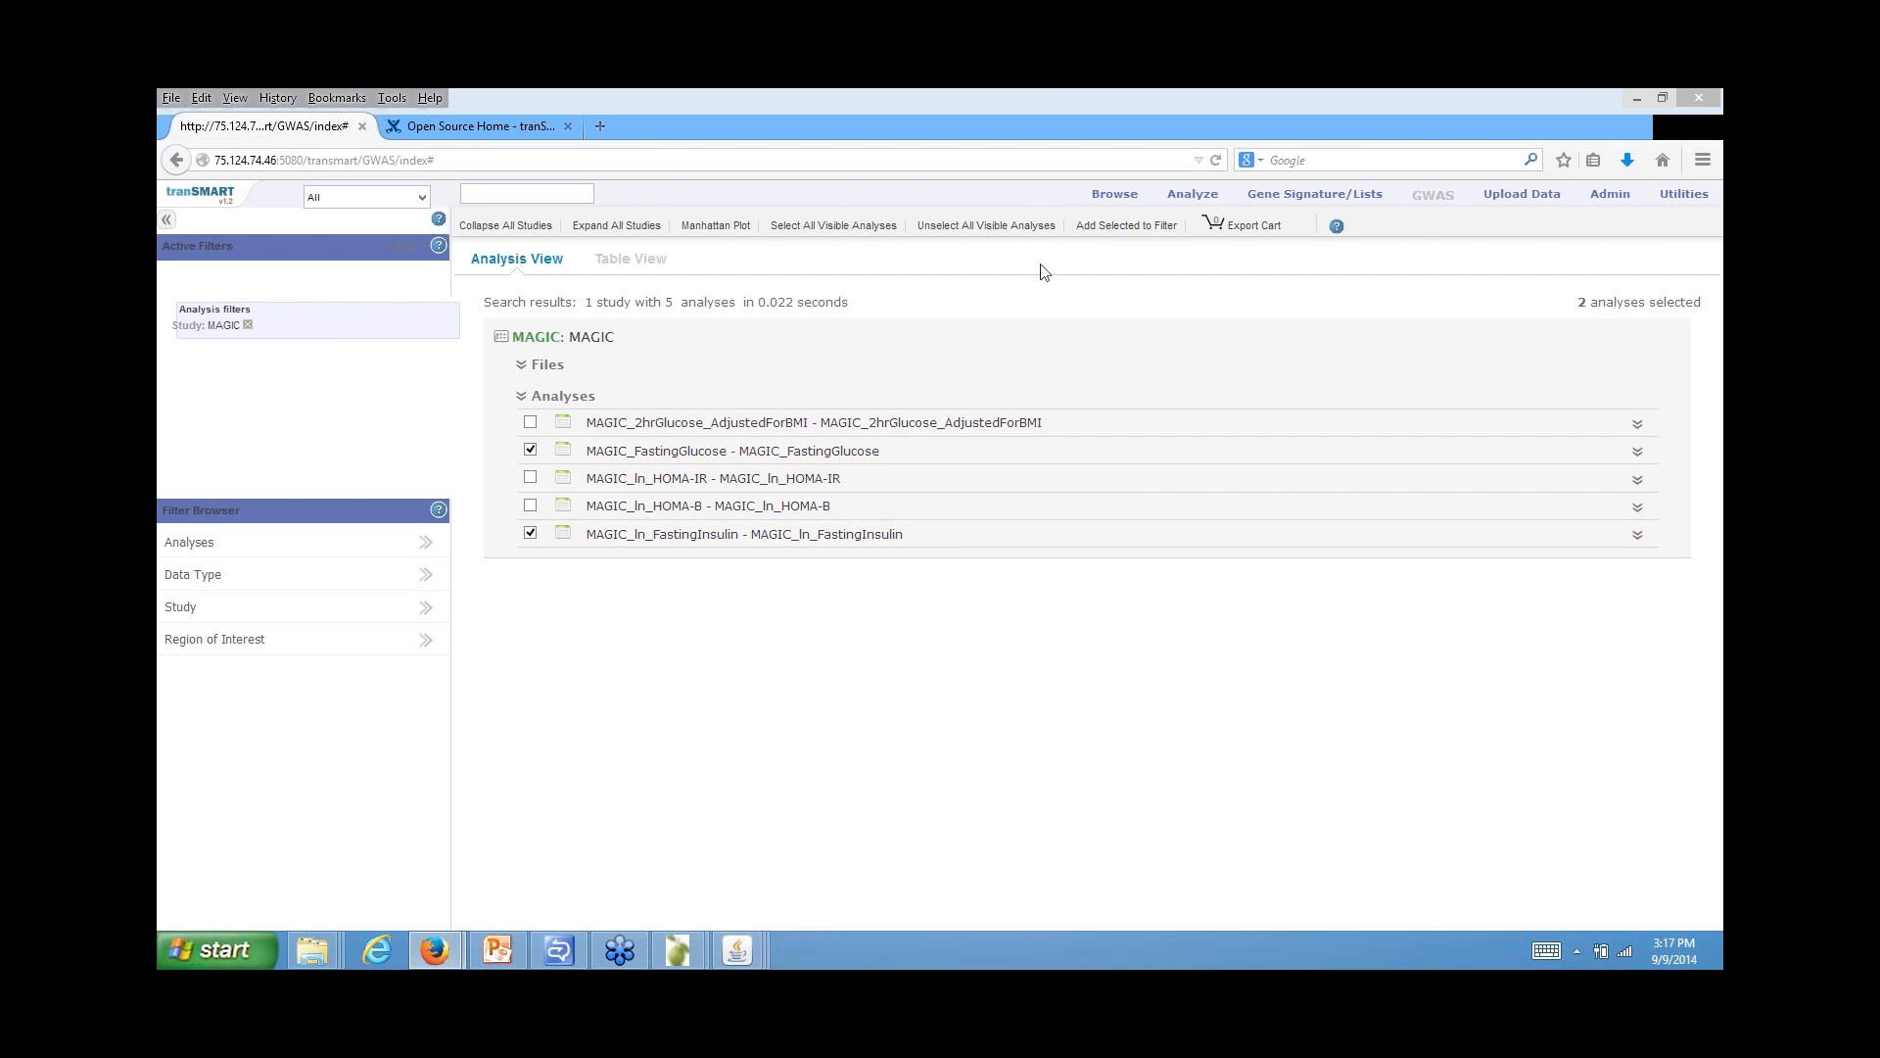
click(1102, 235)
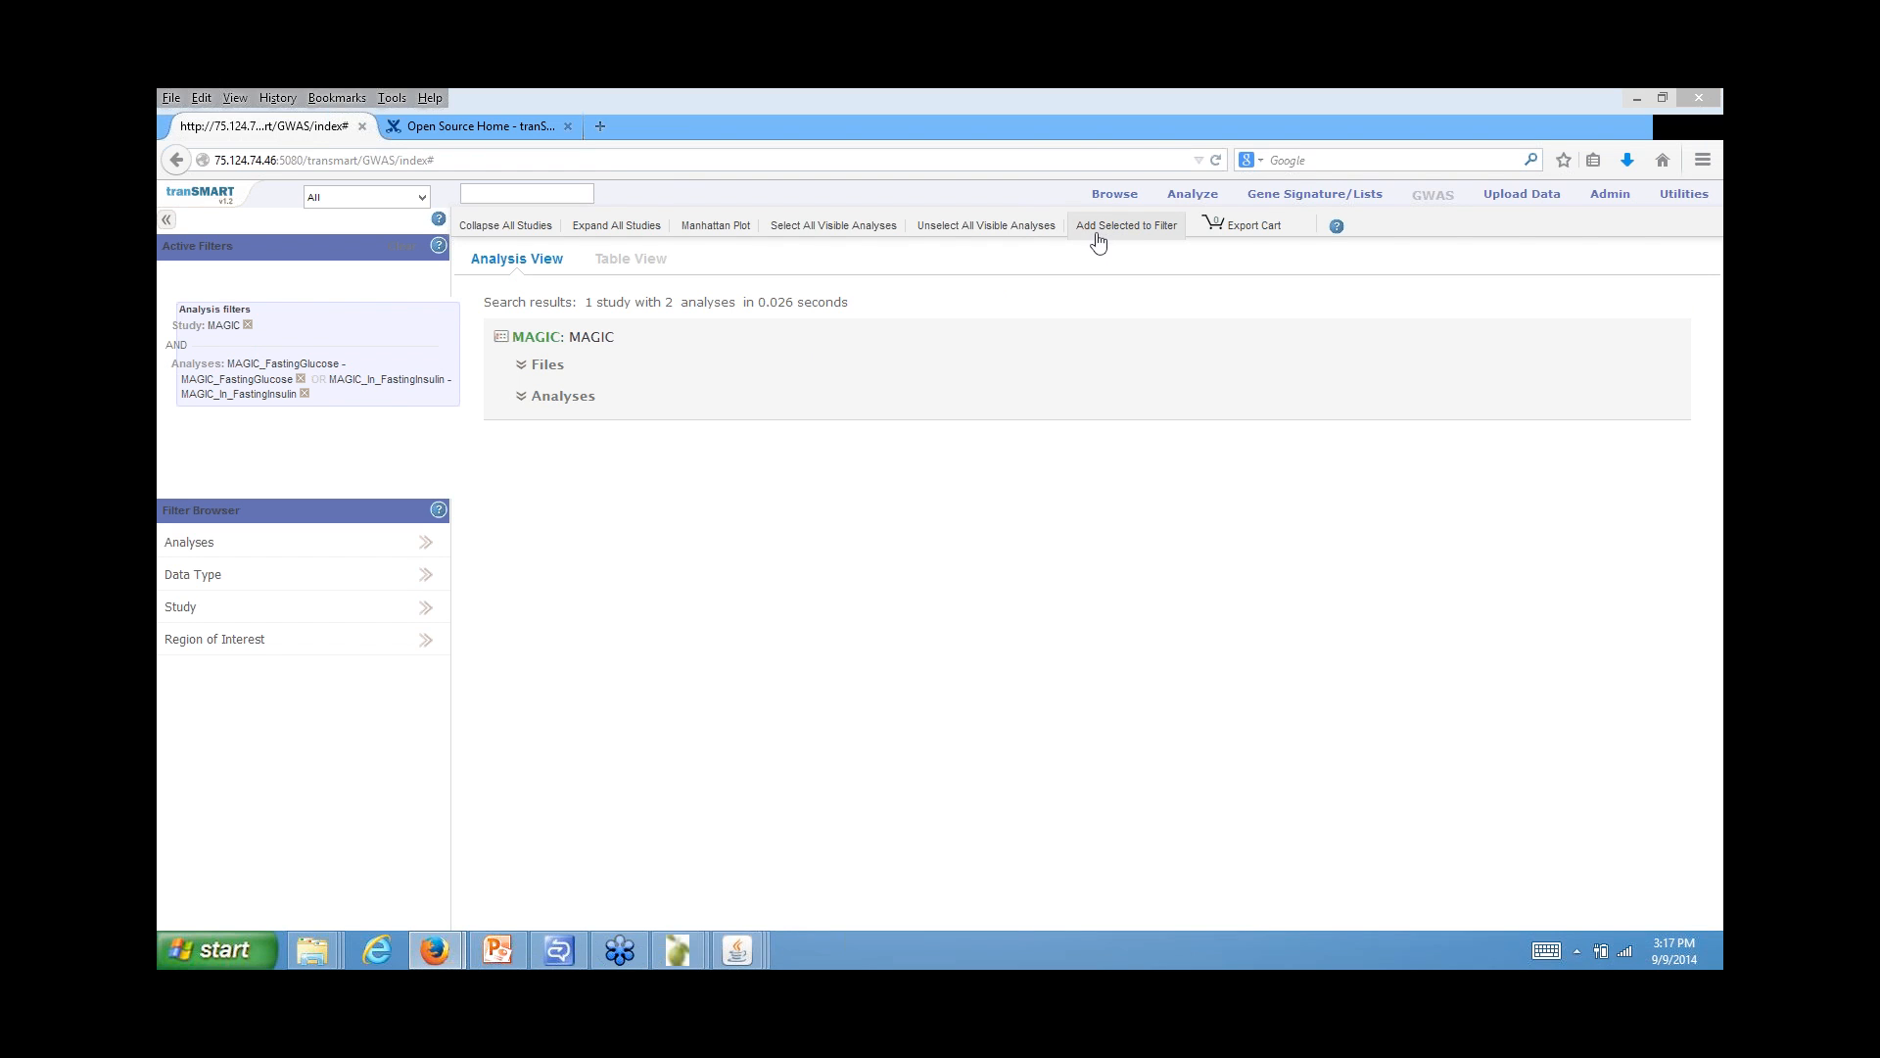
Open the MAGIC_FastingGlucose analysis results and examine all columns of its table.
click(523, 399)
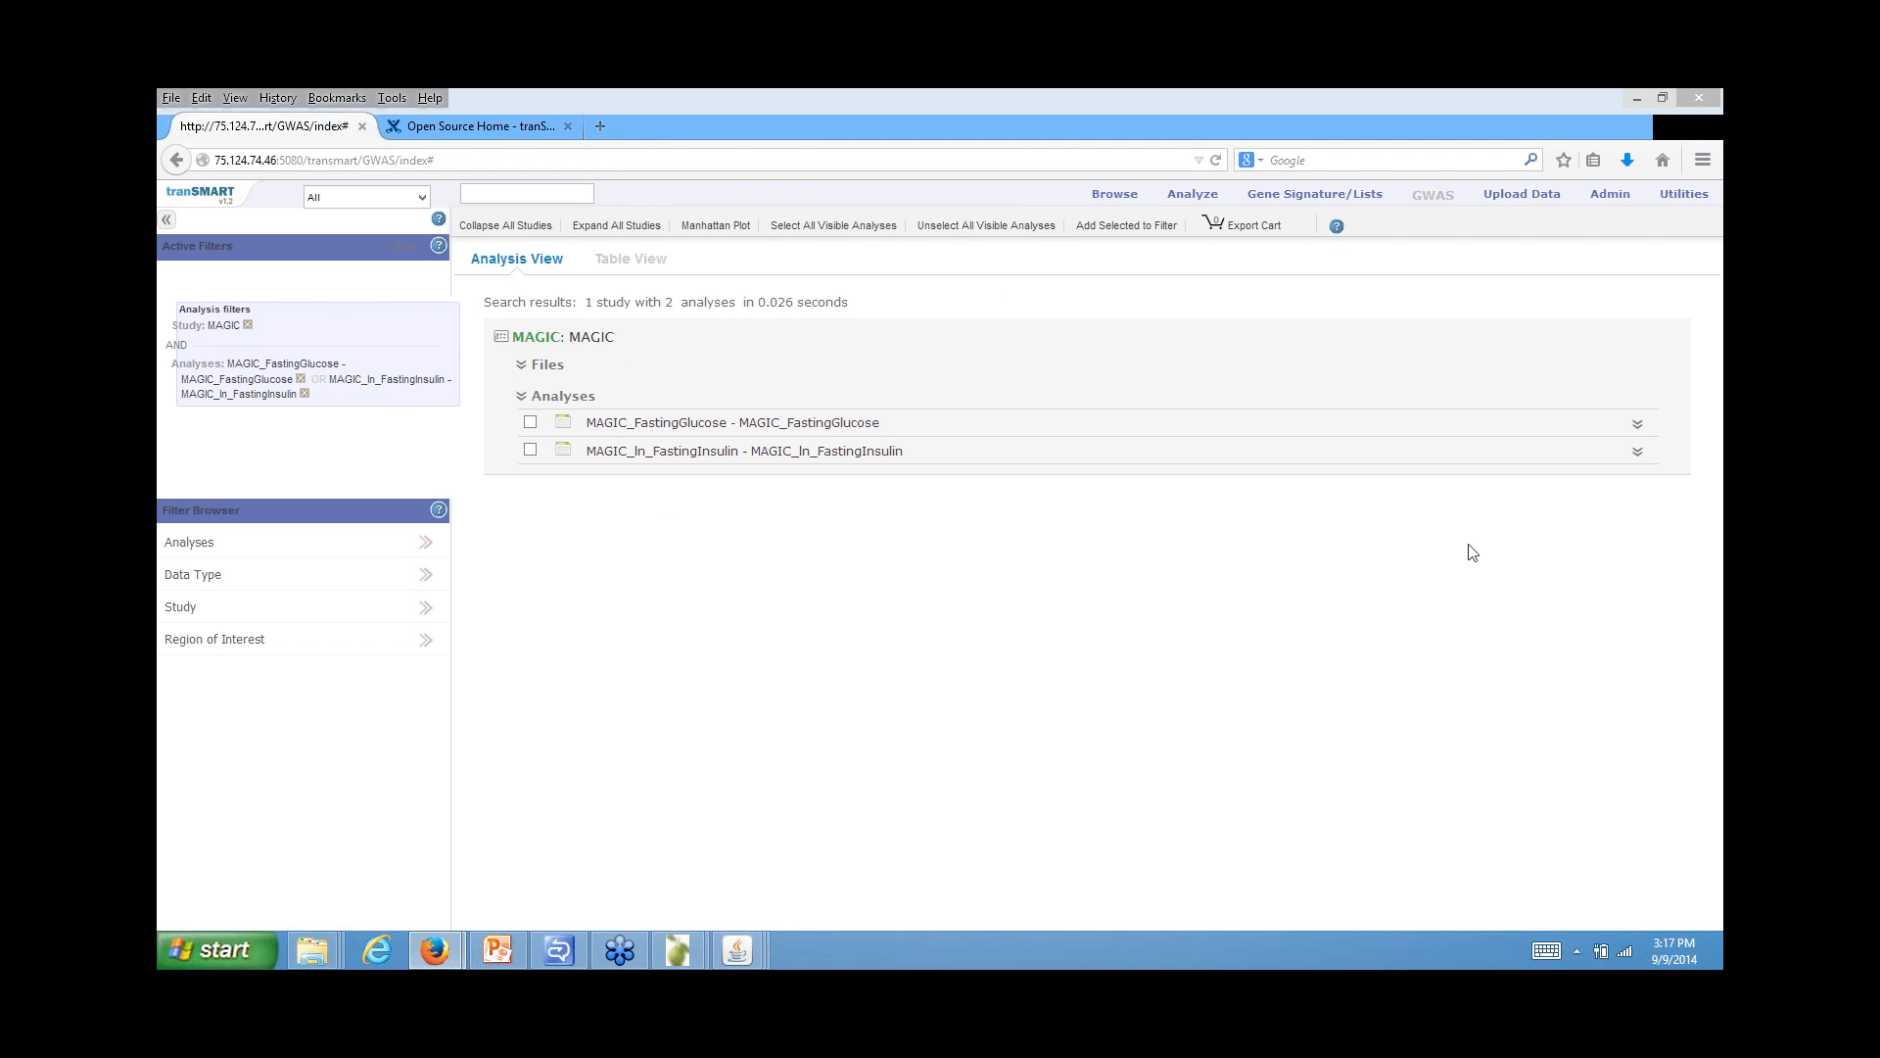
click(1637, 424)
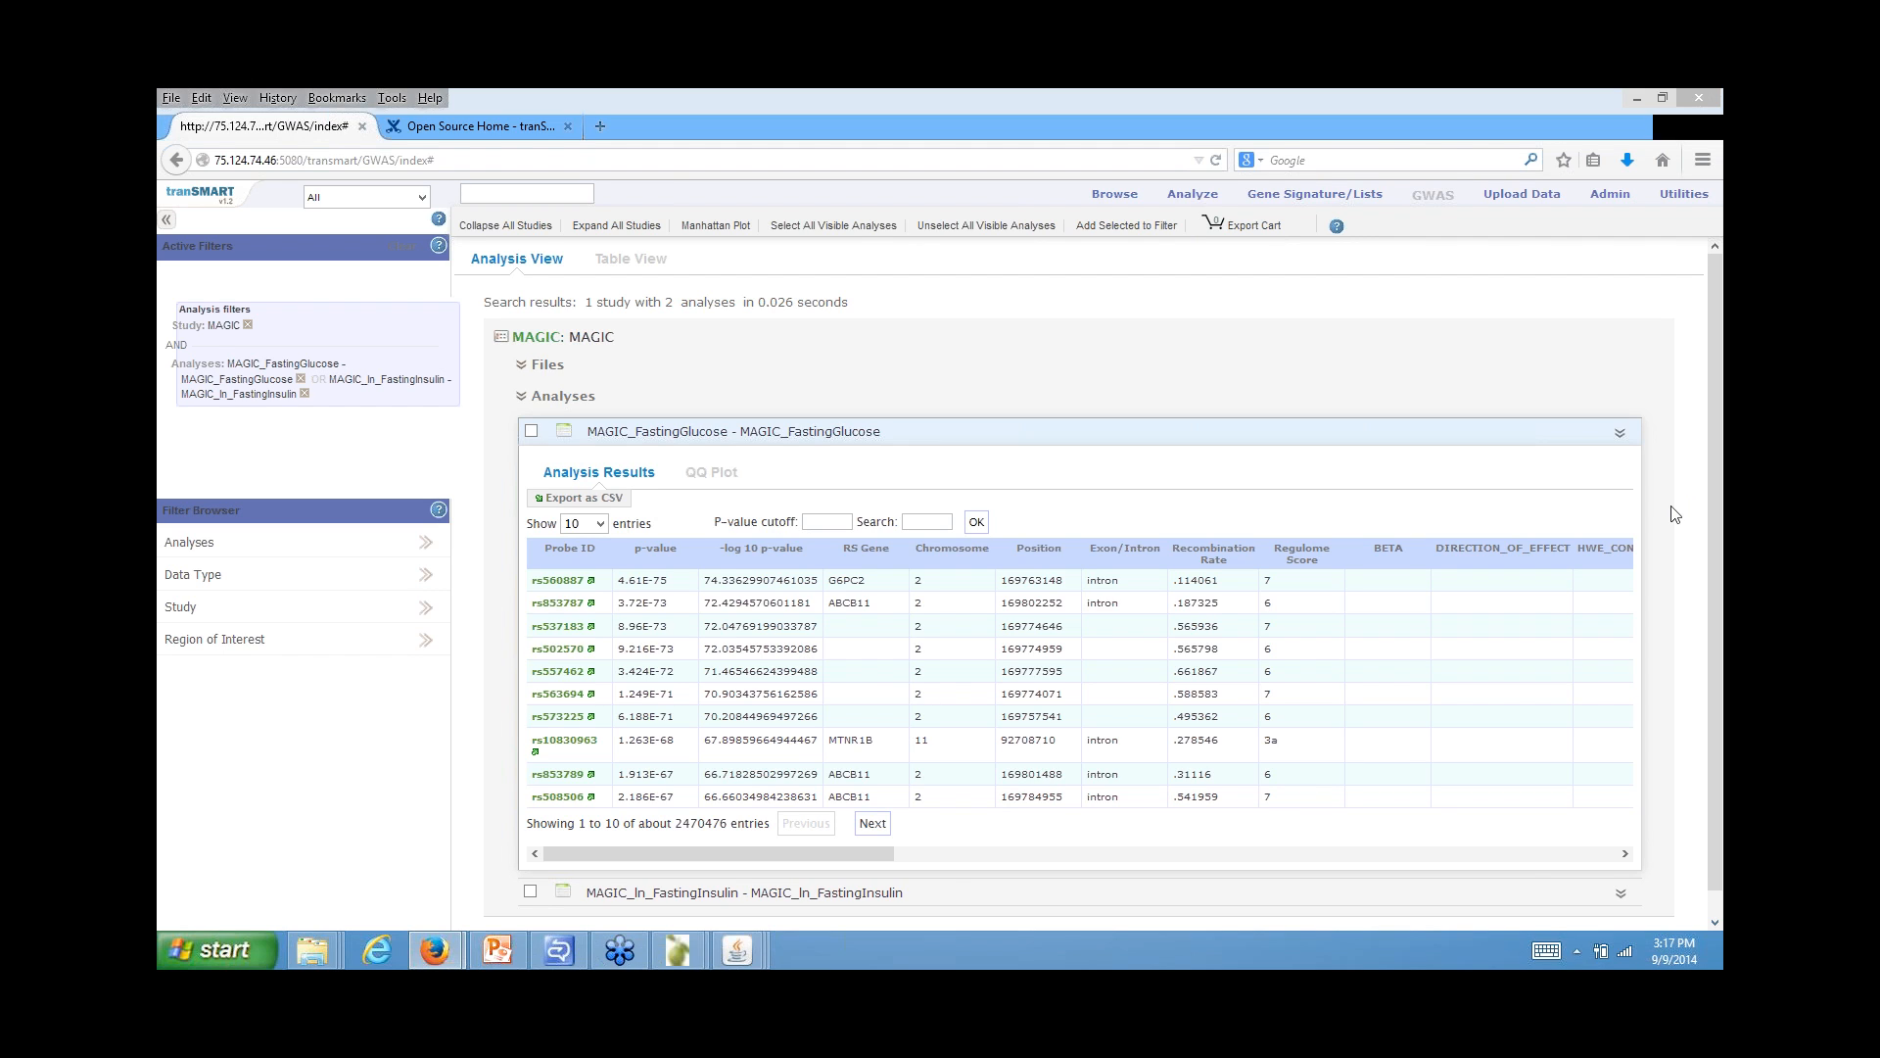
drag(577, 851, 1328, 855)
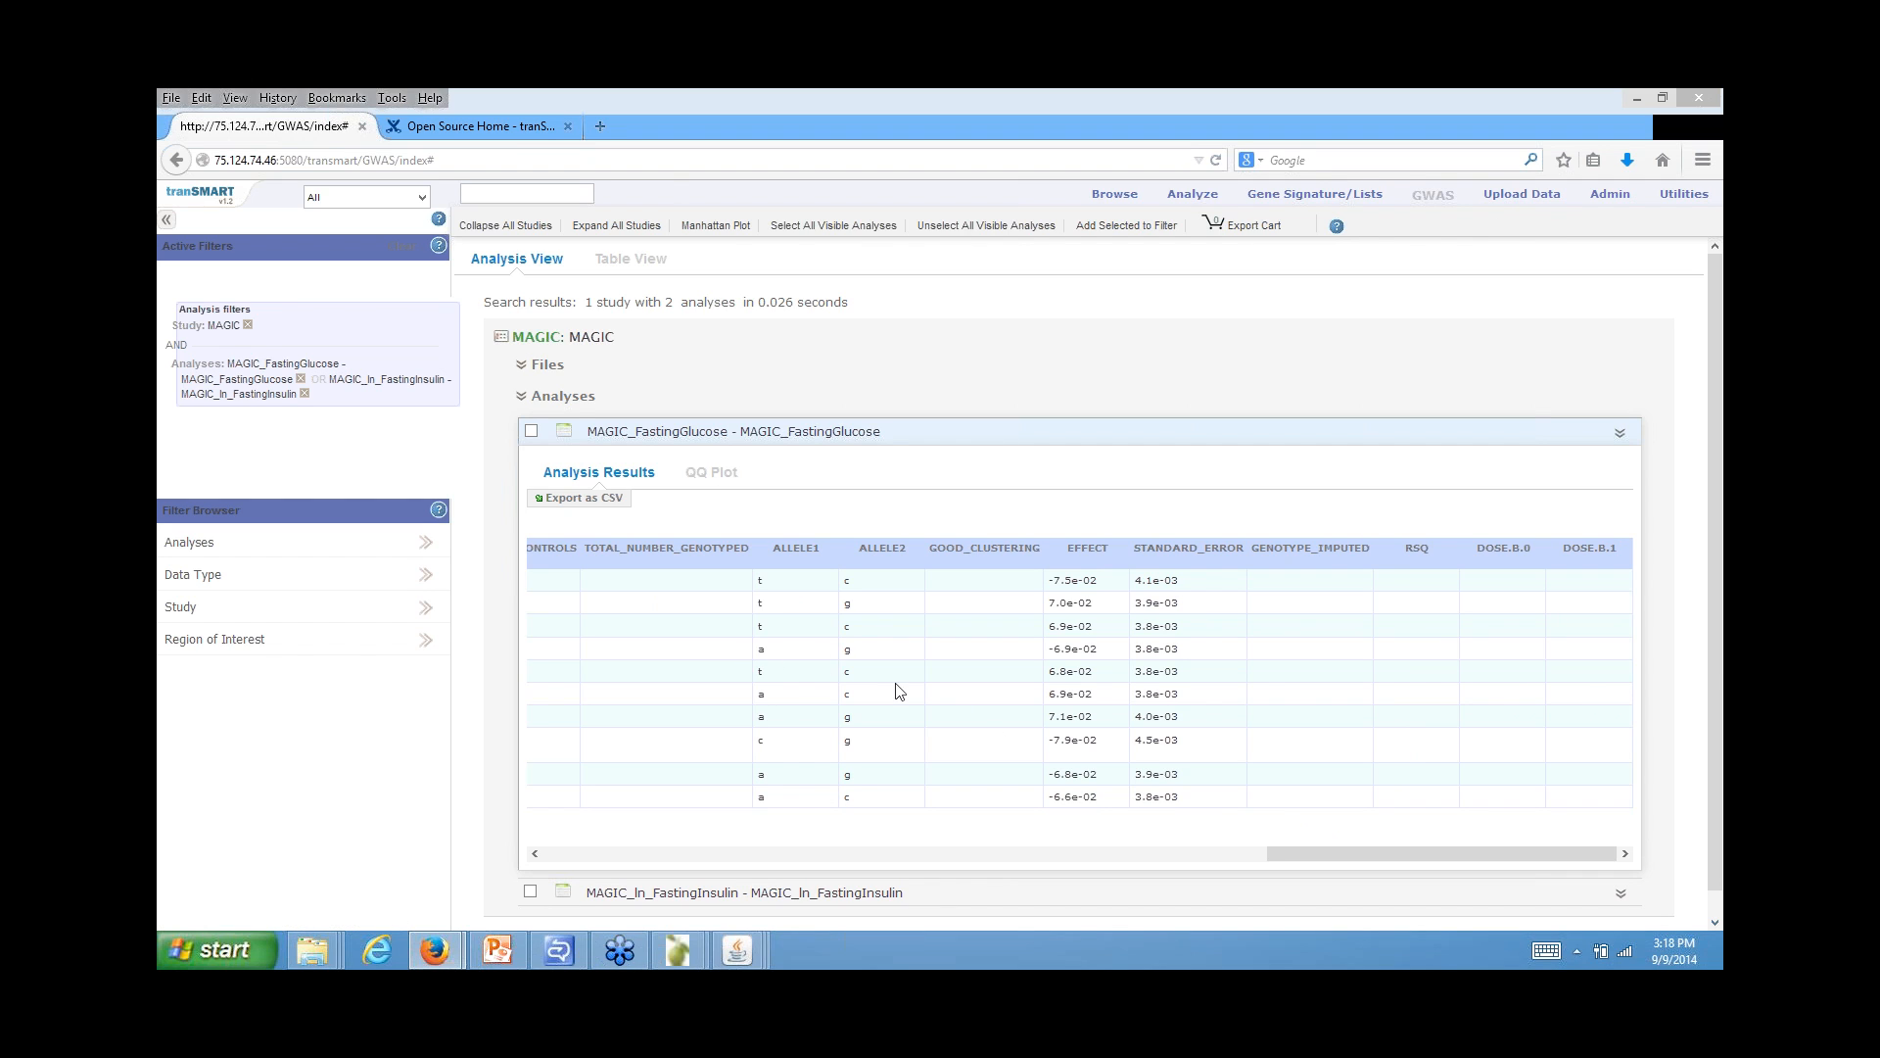
drag(1313, 848, 588, 852)
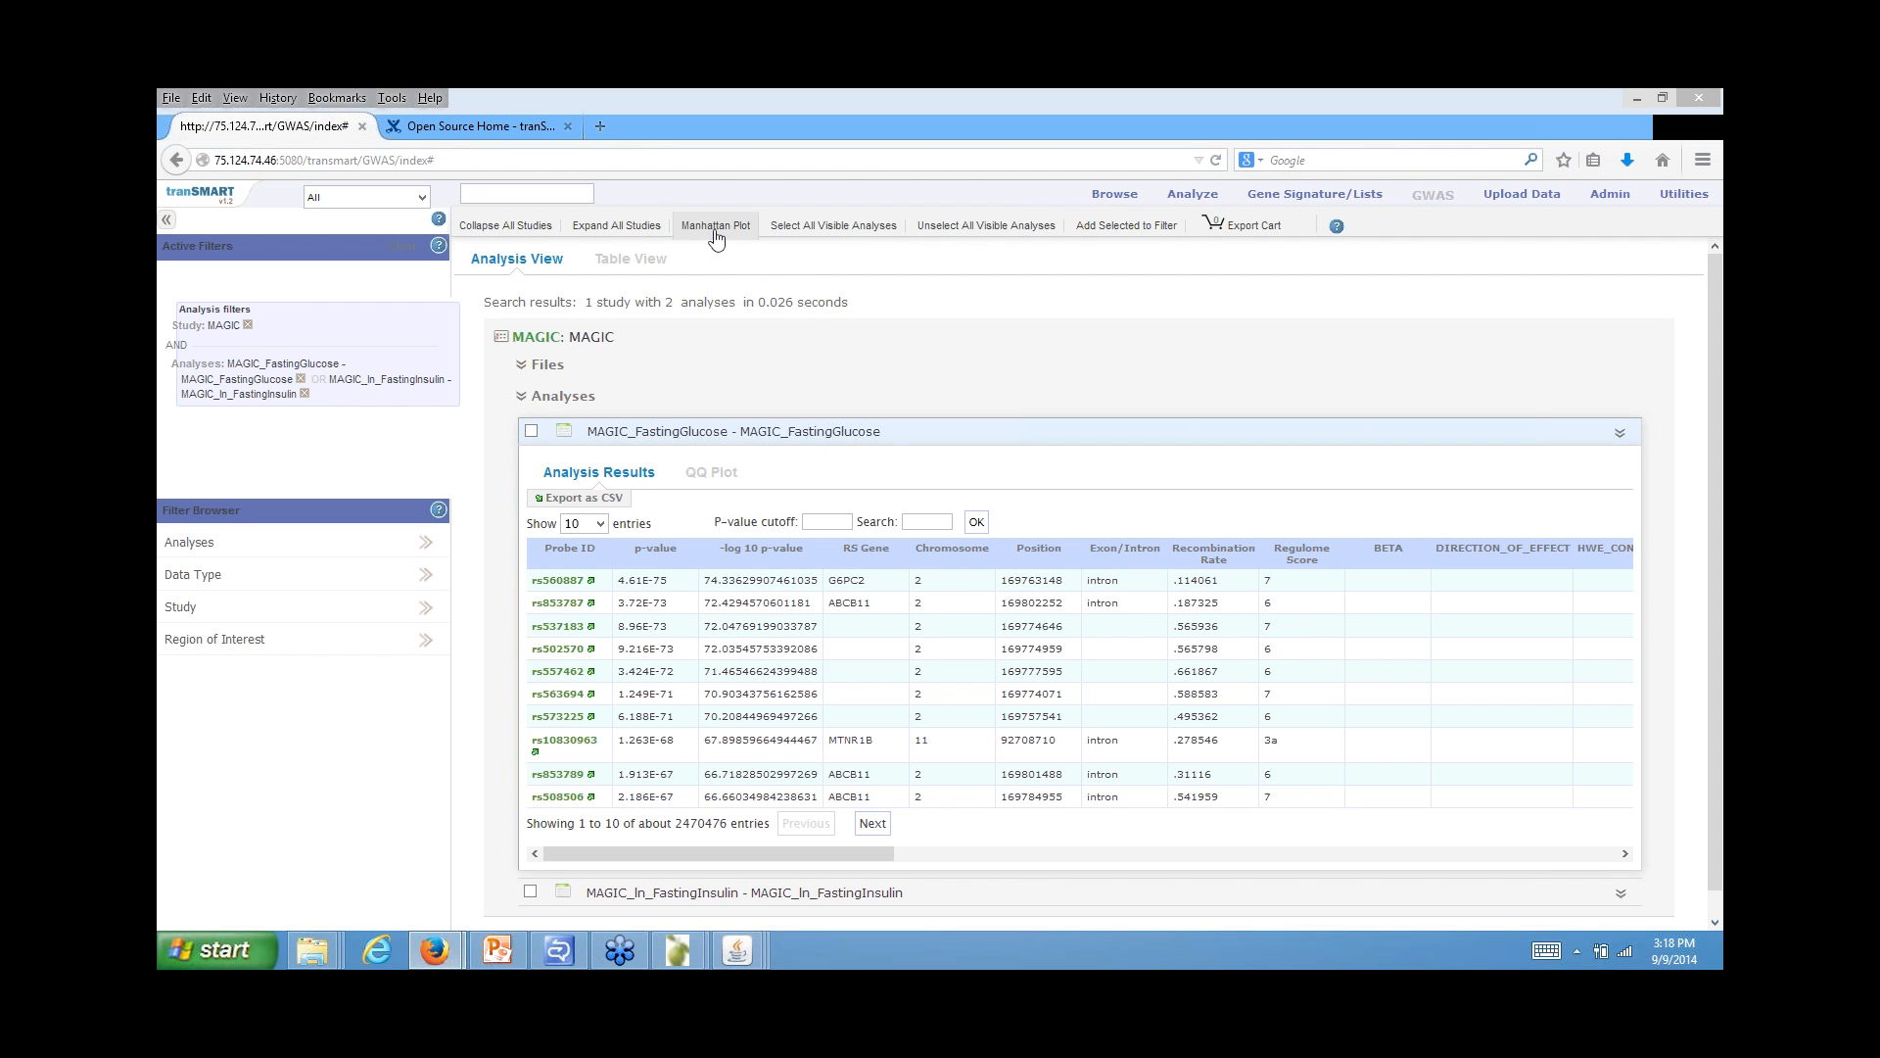
Switch to GWAVA with its main and Gene Model Selection windows showing, and minimize the browser behind them.
click(725, 950)
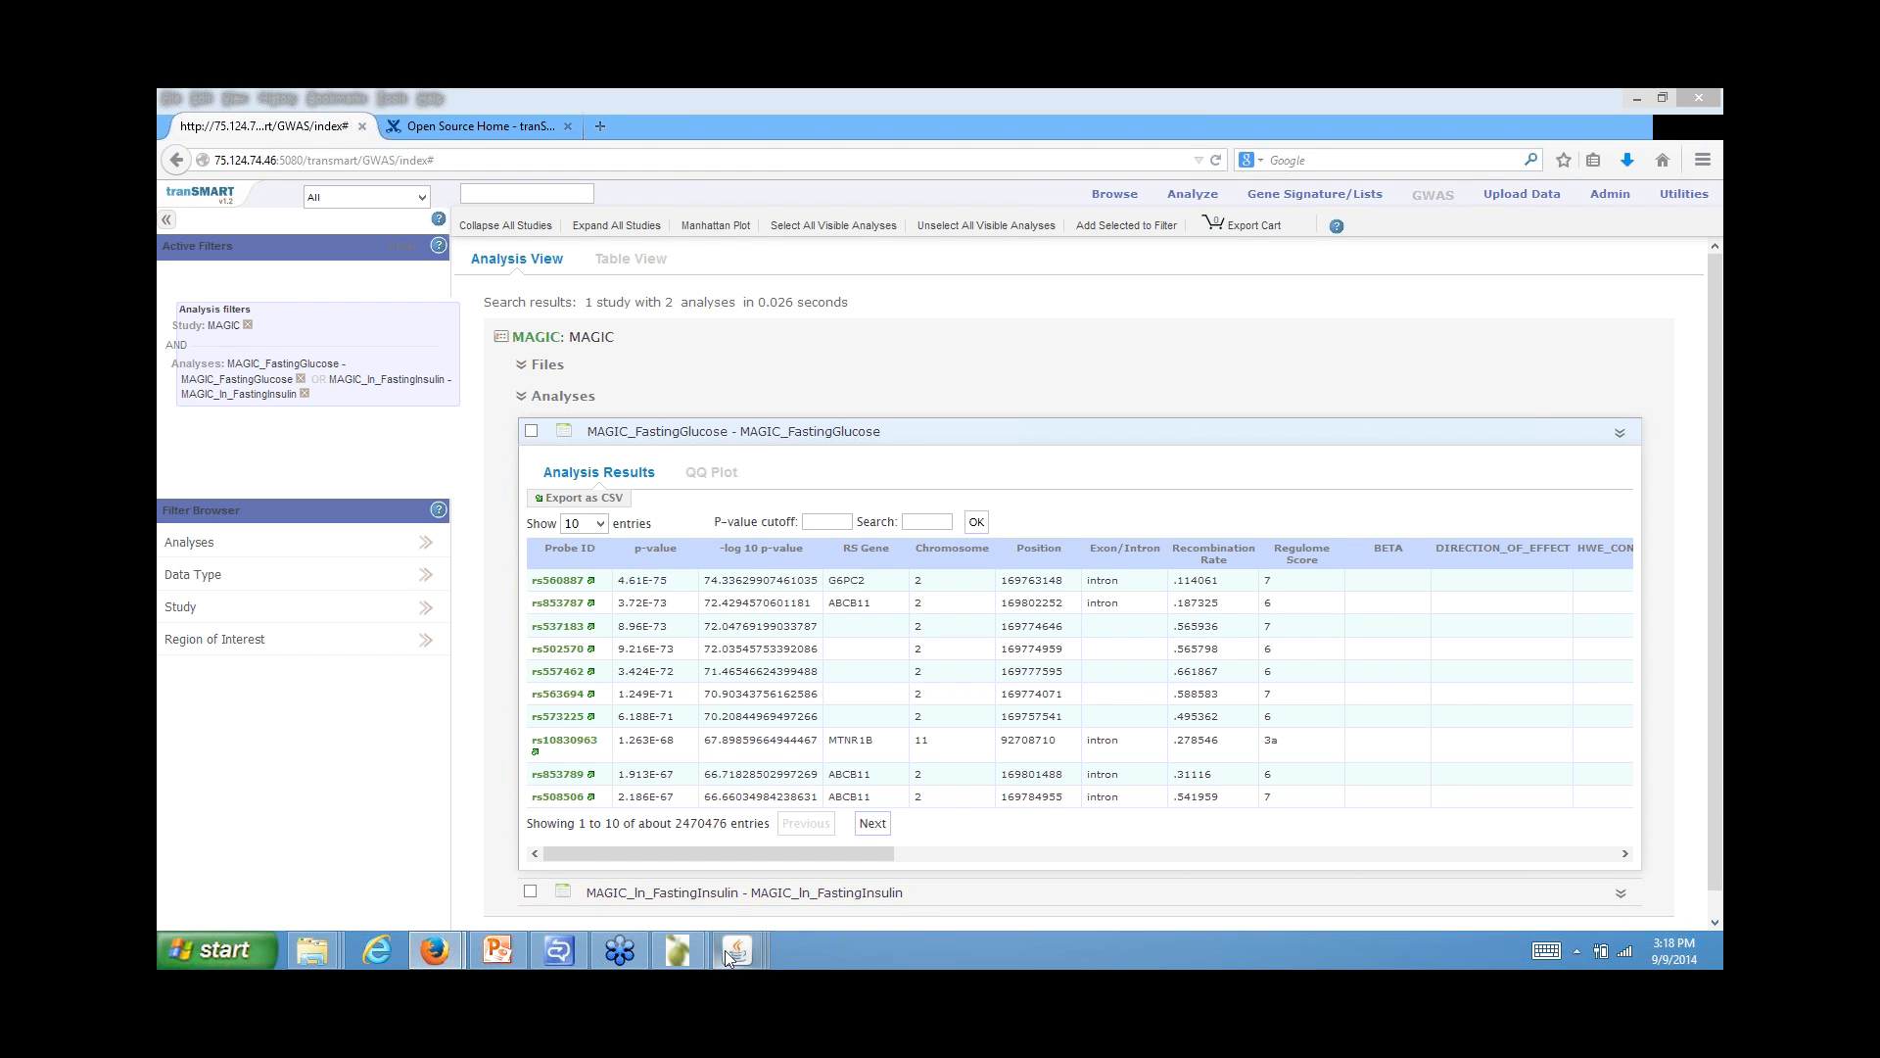
click(721, 873)
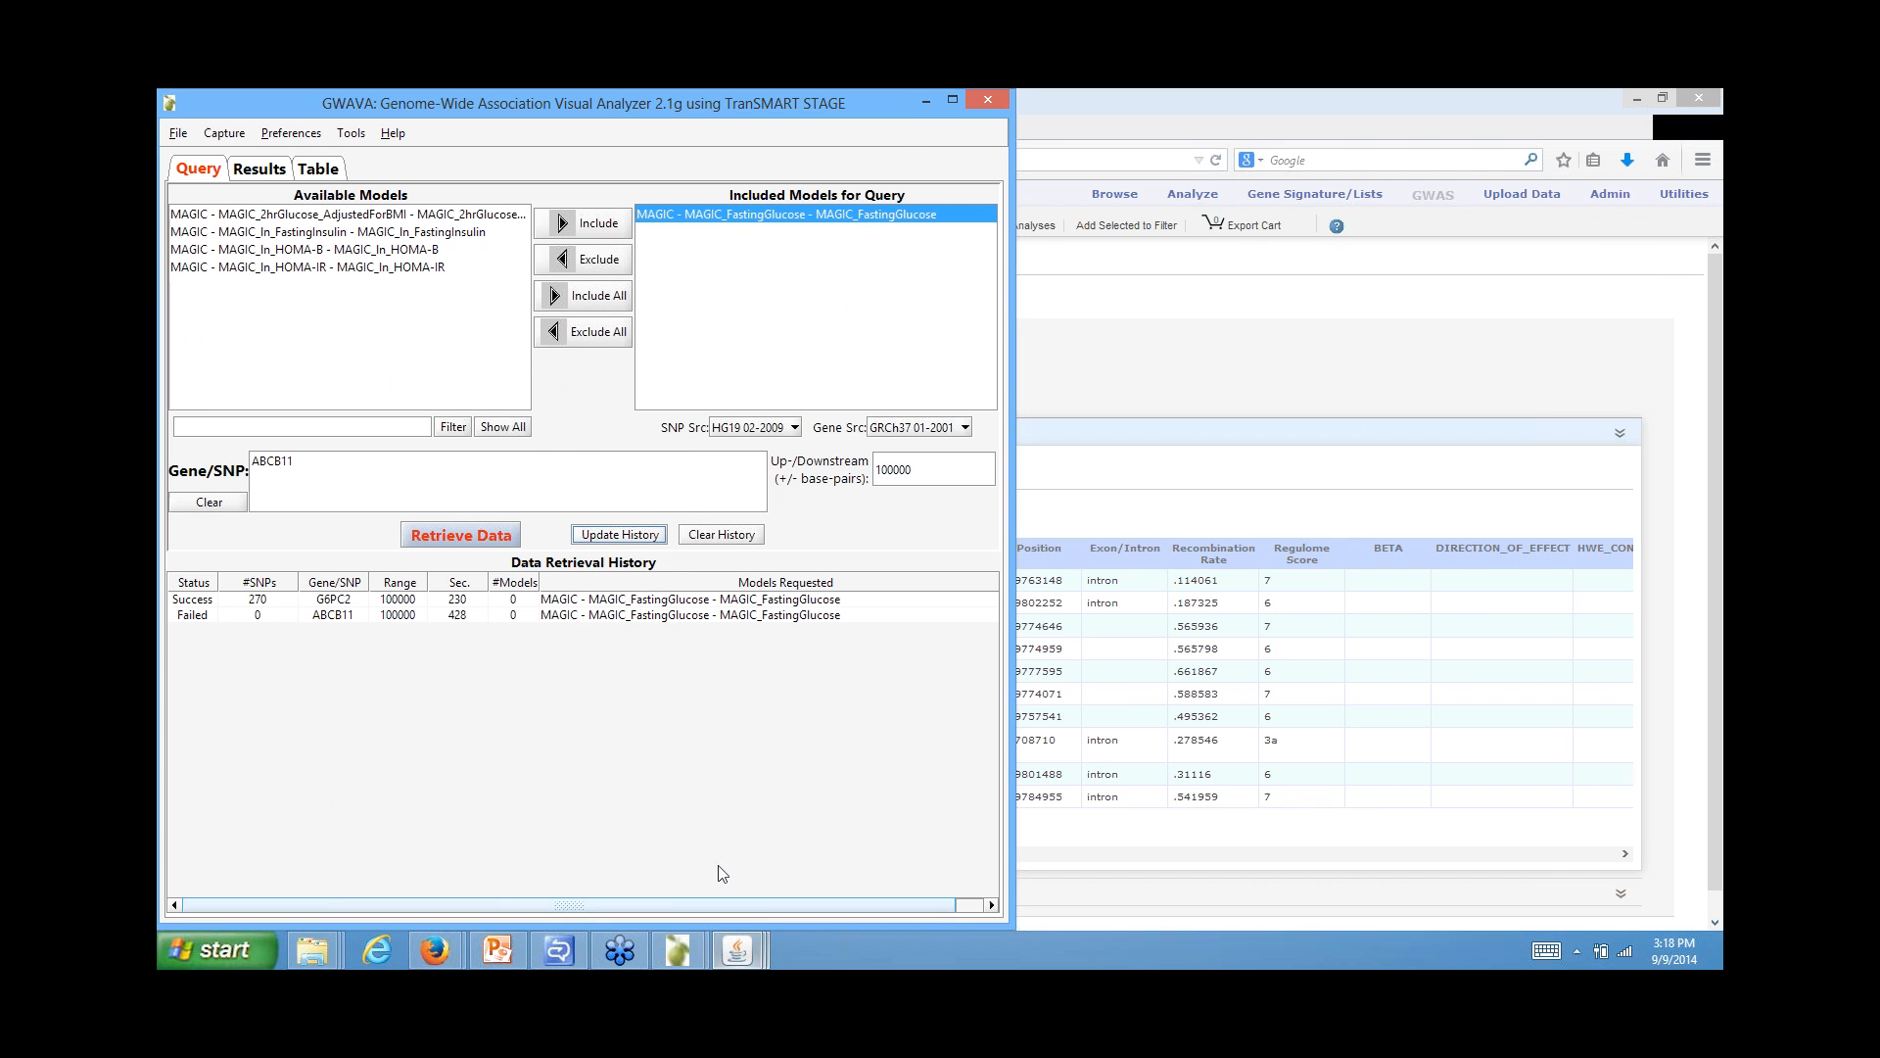
click(739, 950)
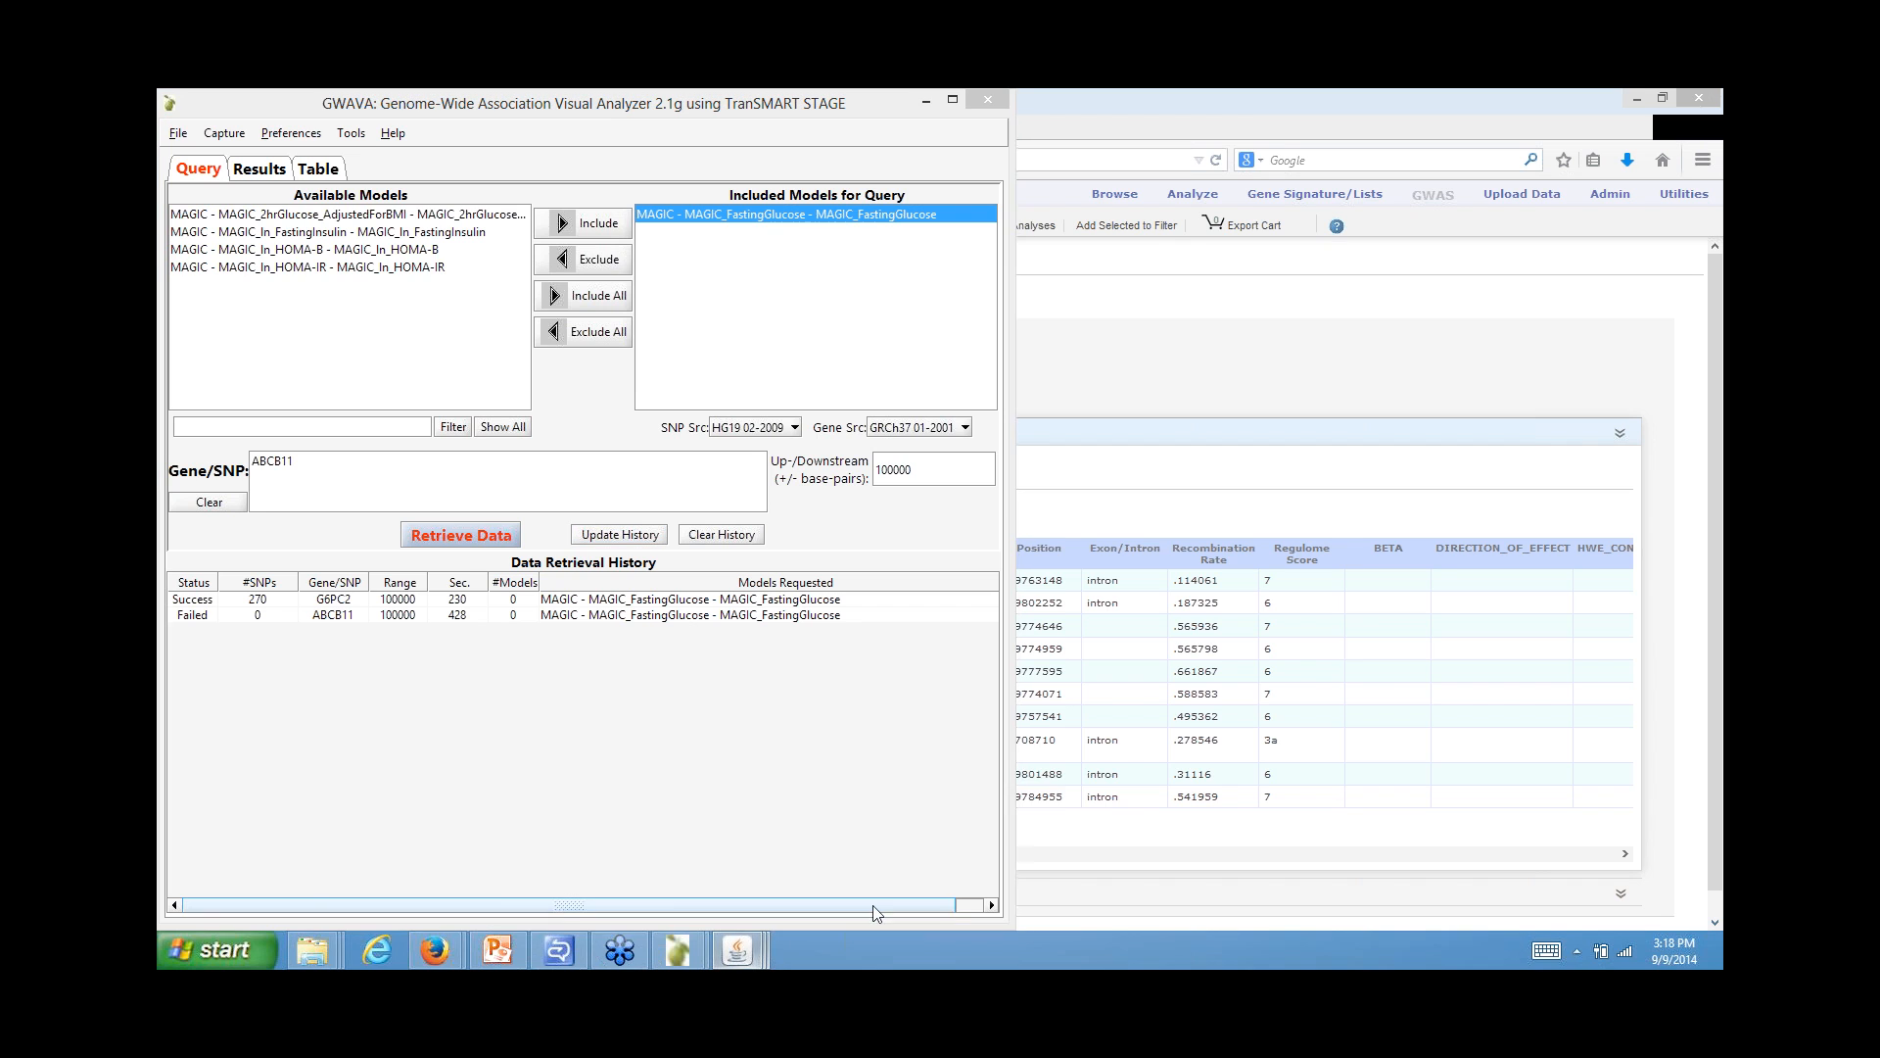
click(949, 884)
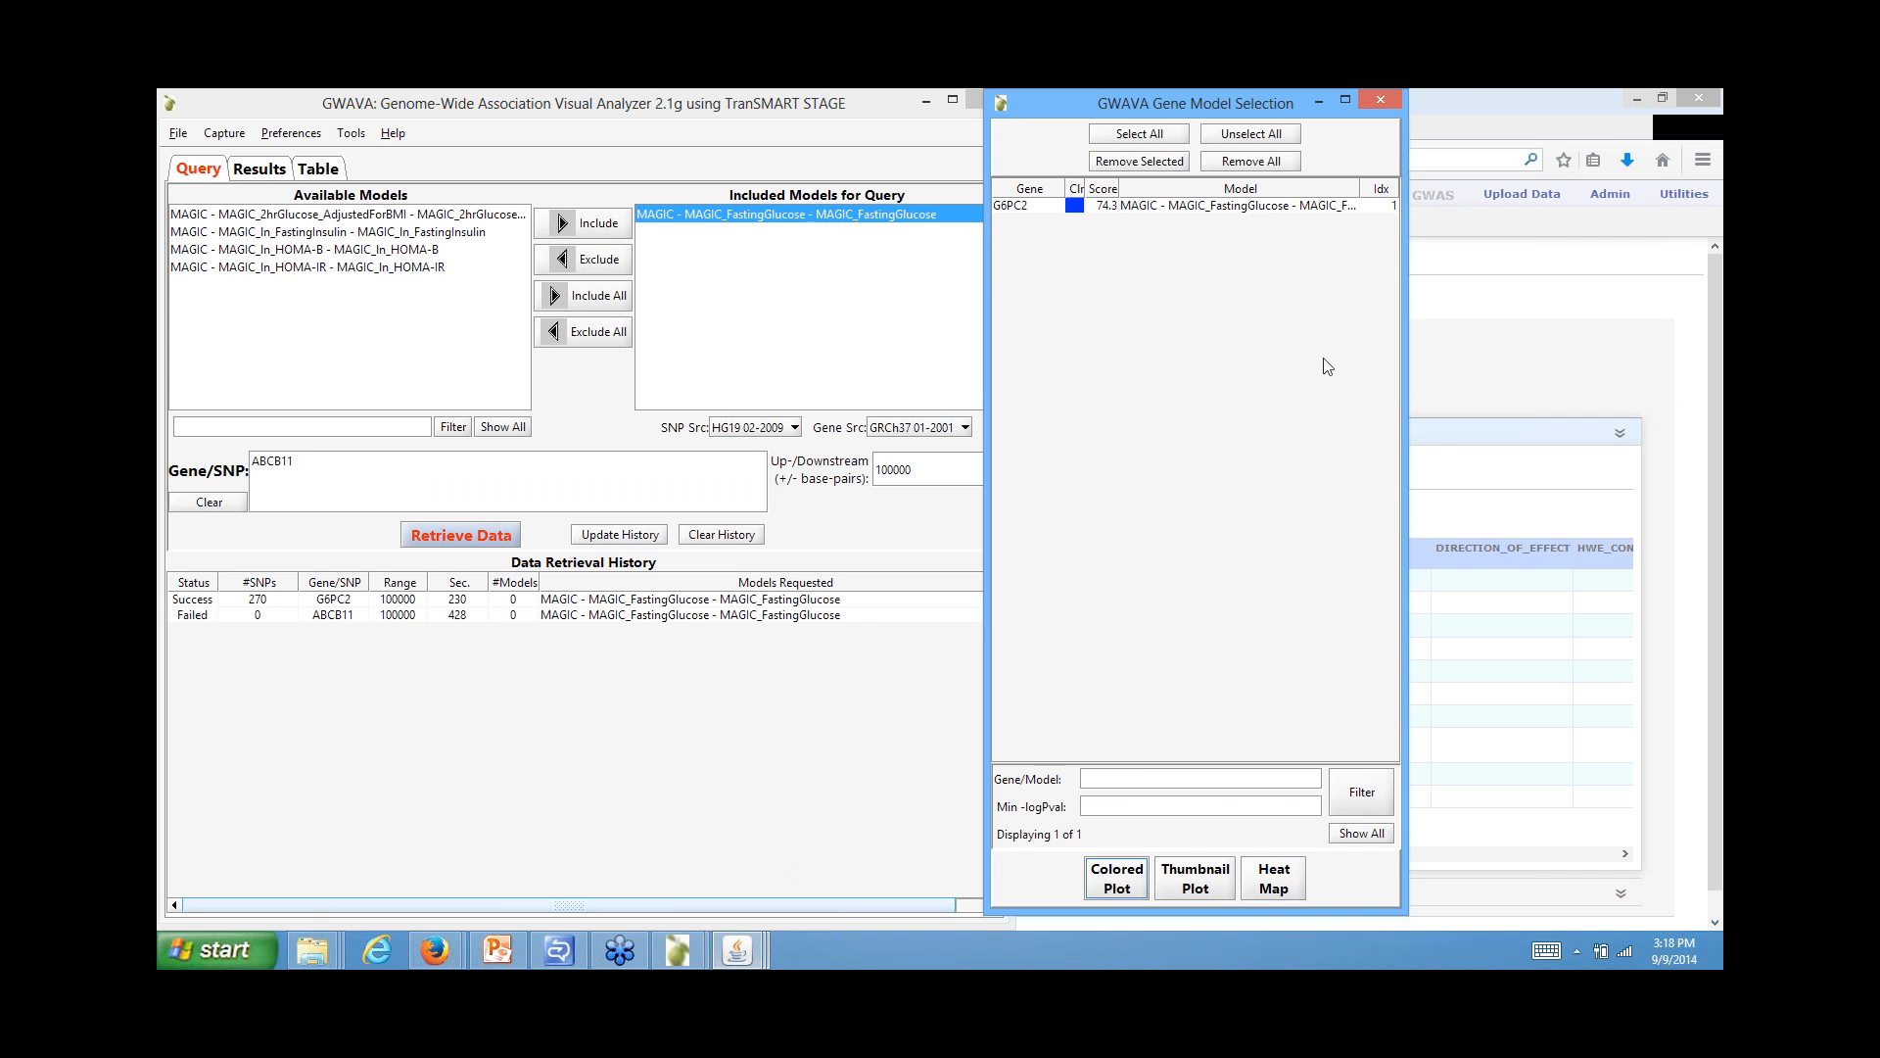
click(1603, 114)
click(1636, 98)
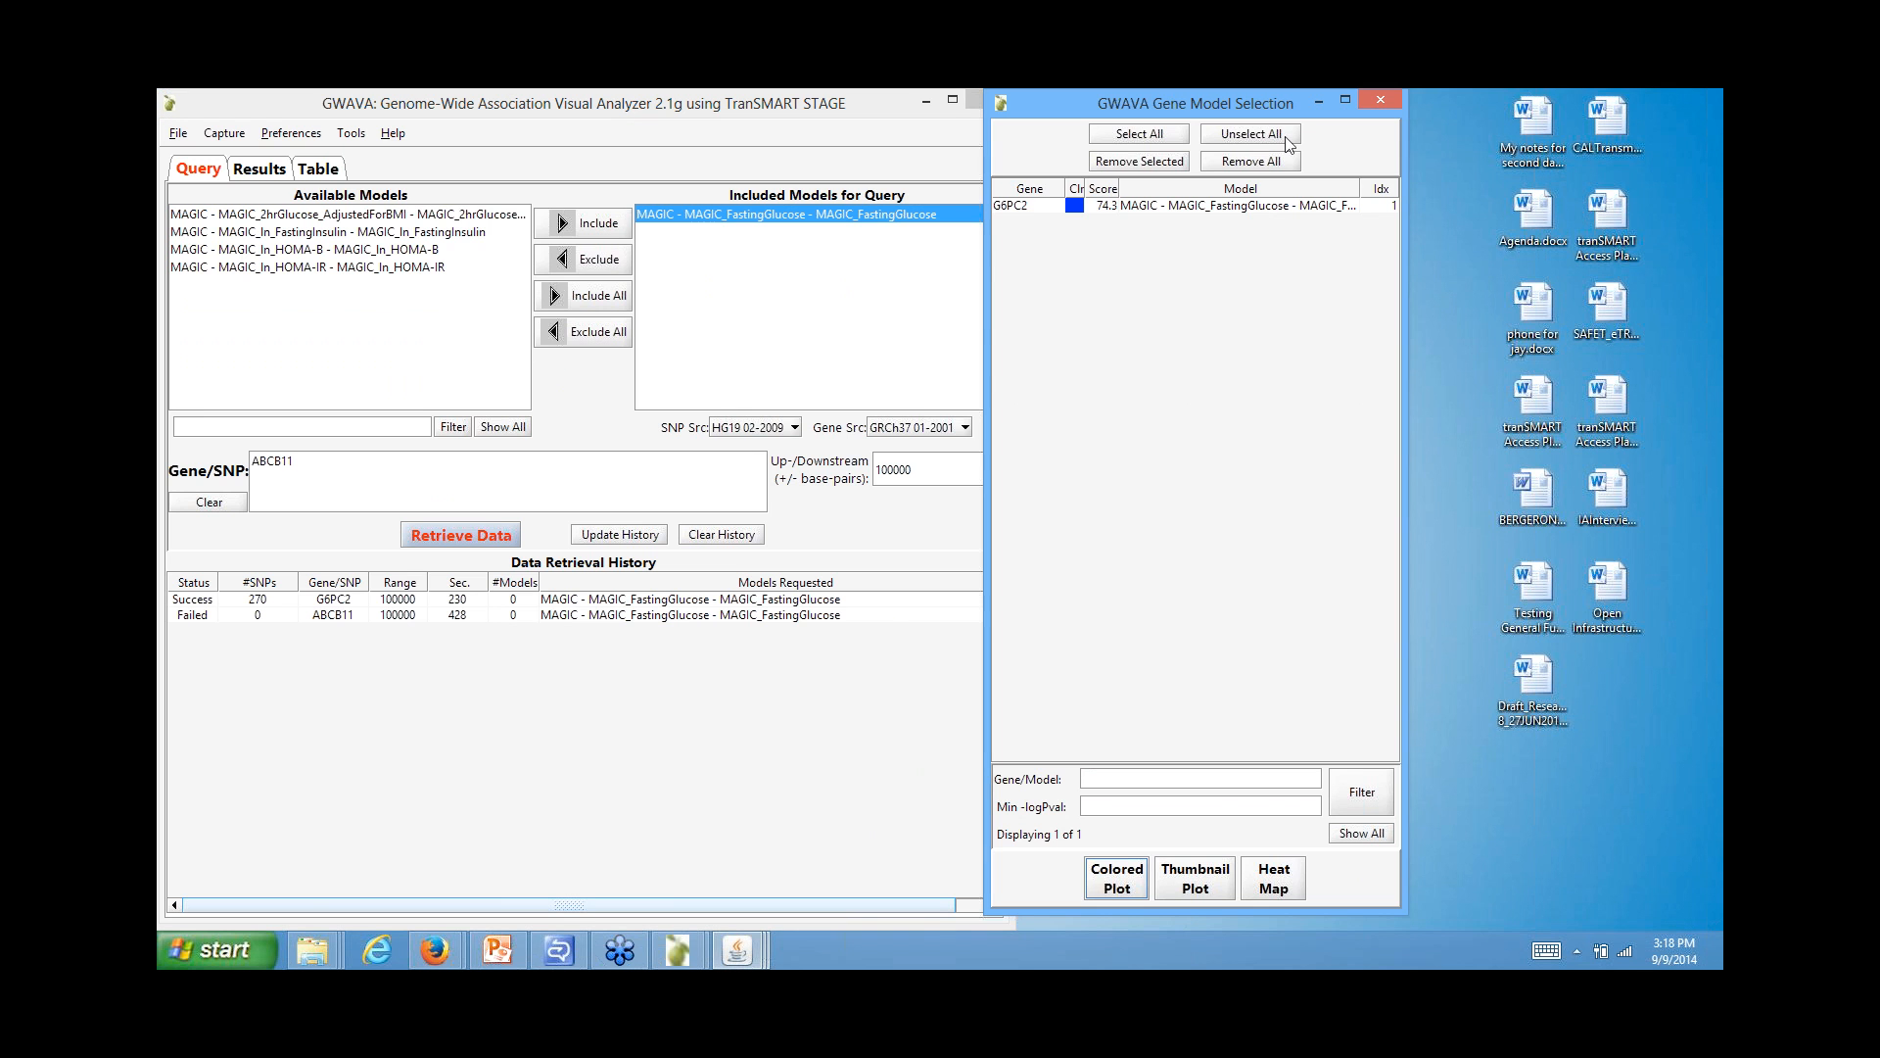
Move the Gene Model Selection window clear of the main GWAVA window and widen the main window to fill the gap.
drag(1155, 98, 1463, 102)
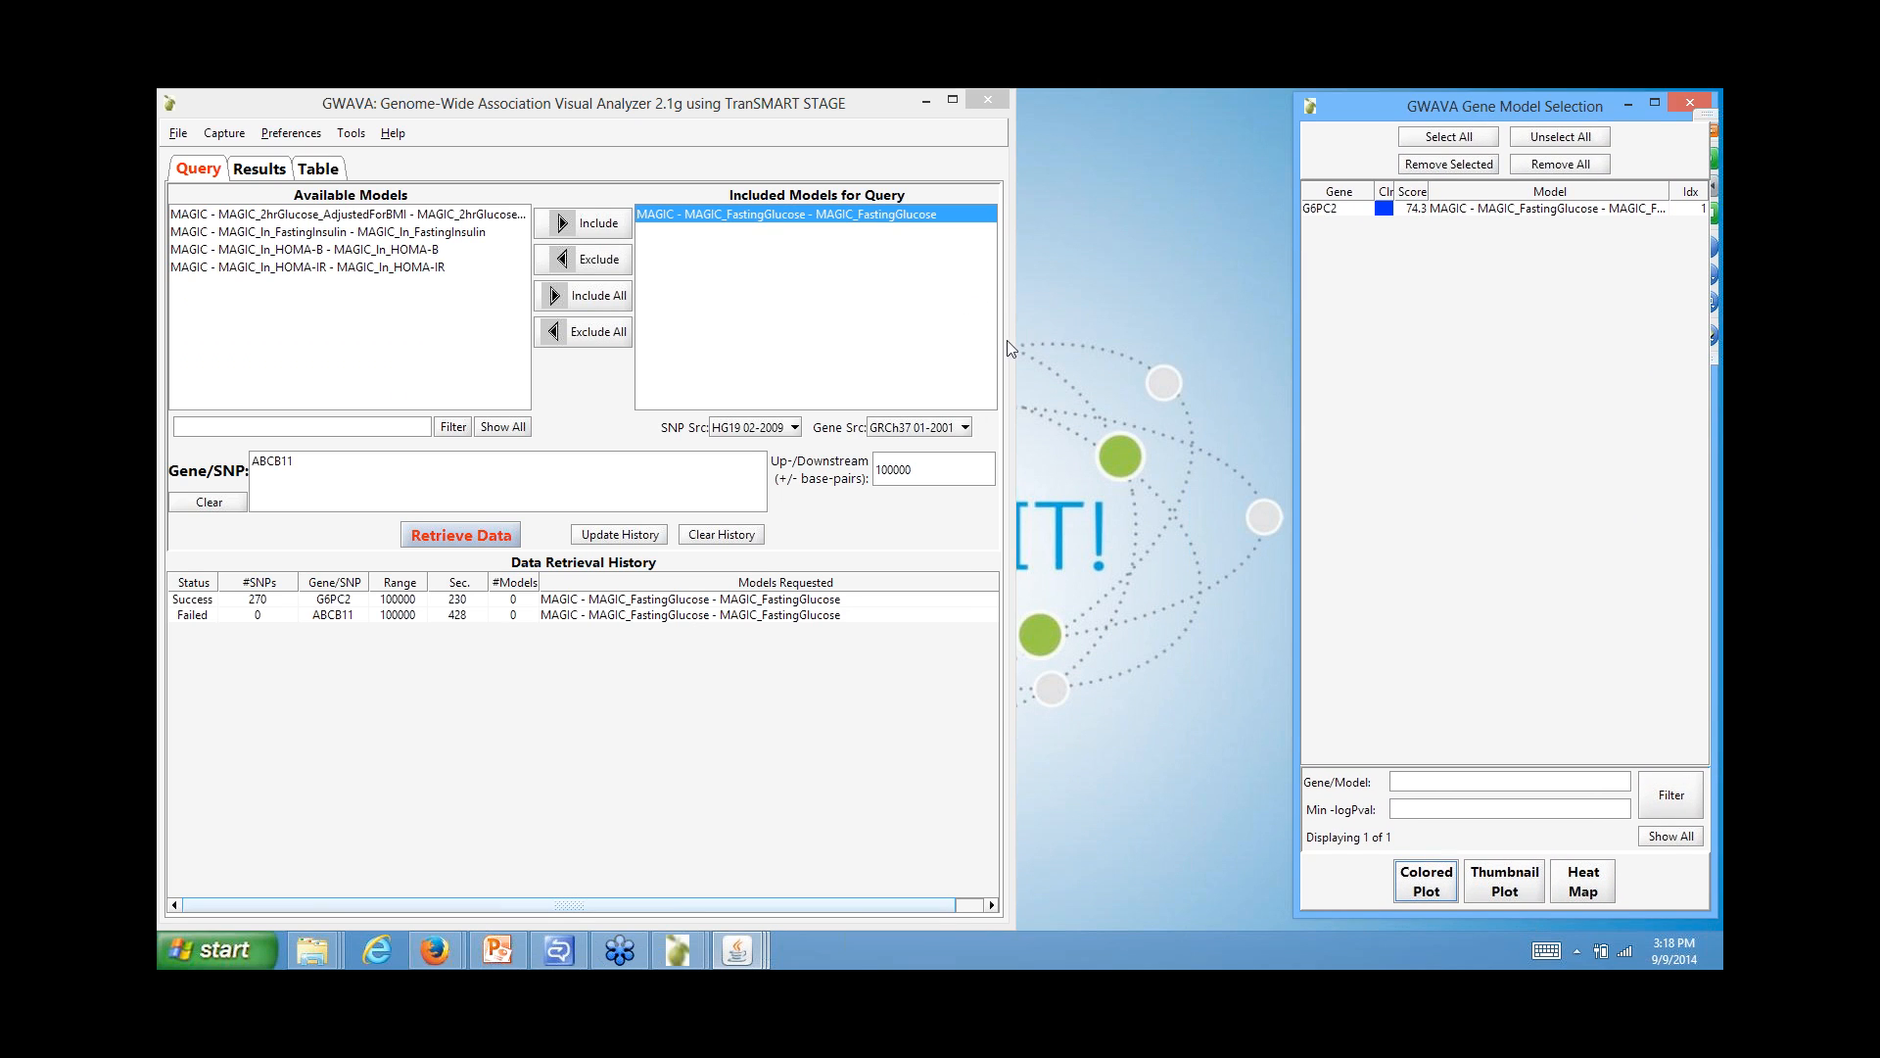
drag(1010, 340, 1286, 340)
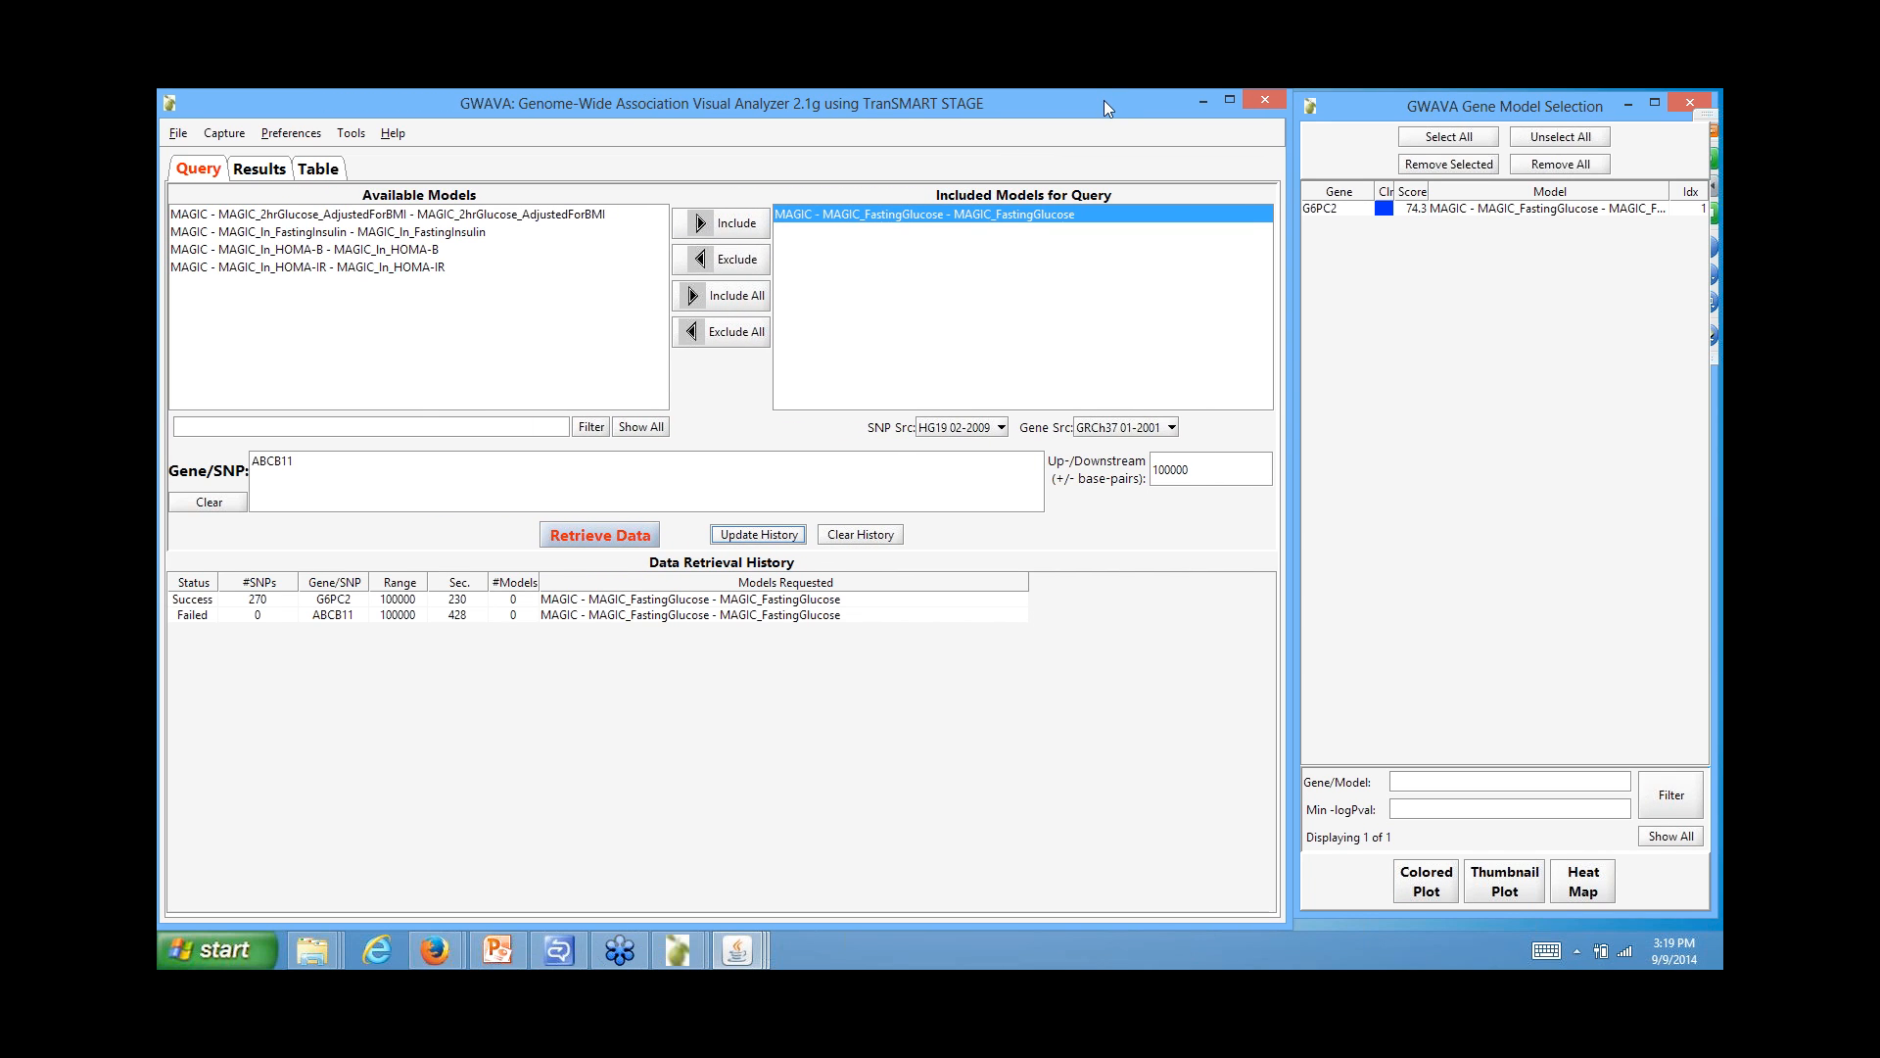
drag(1103, 103, 1105, 106)
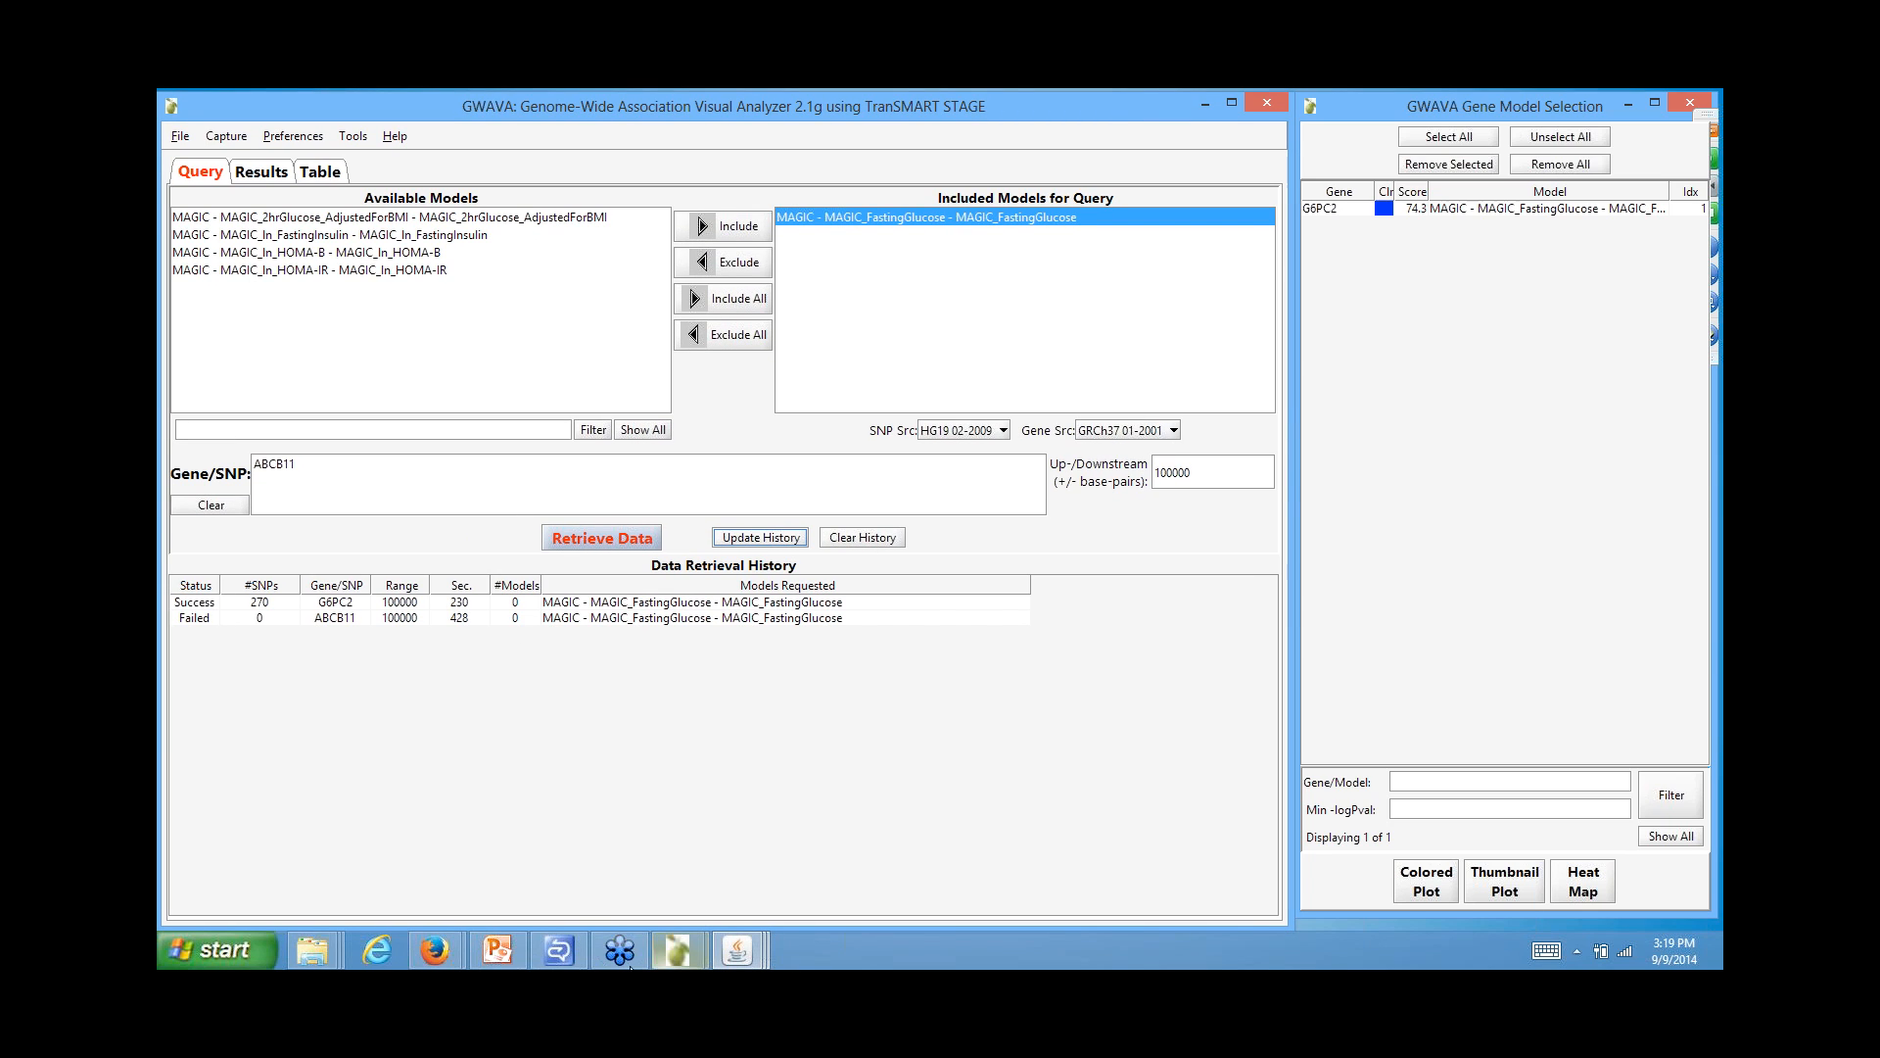
Switch to Firefox to review the MAGIC_FastingGlucose results in tranSMART, and return to GWAVA.
mouse_move(441, 955)
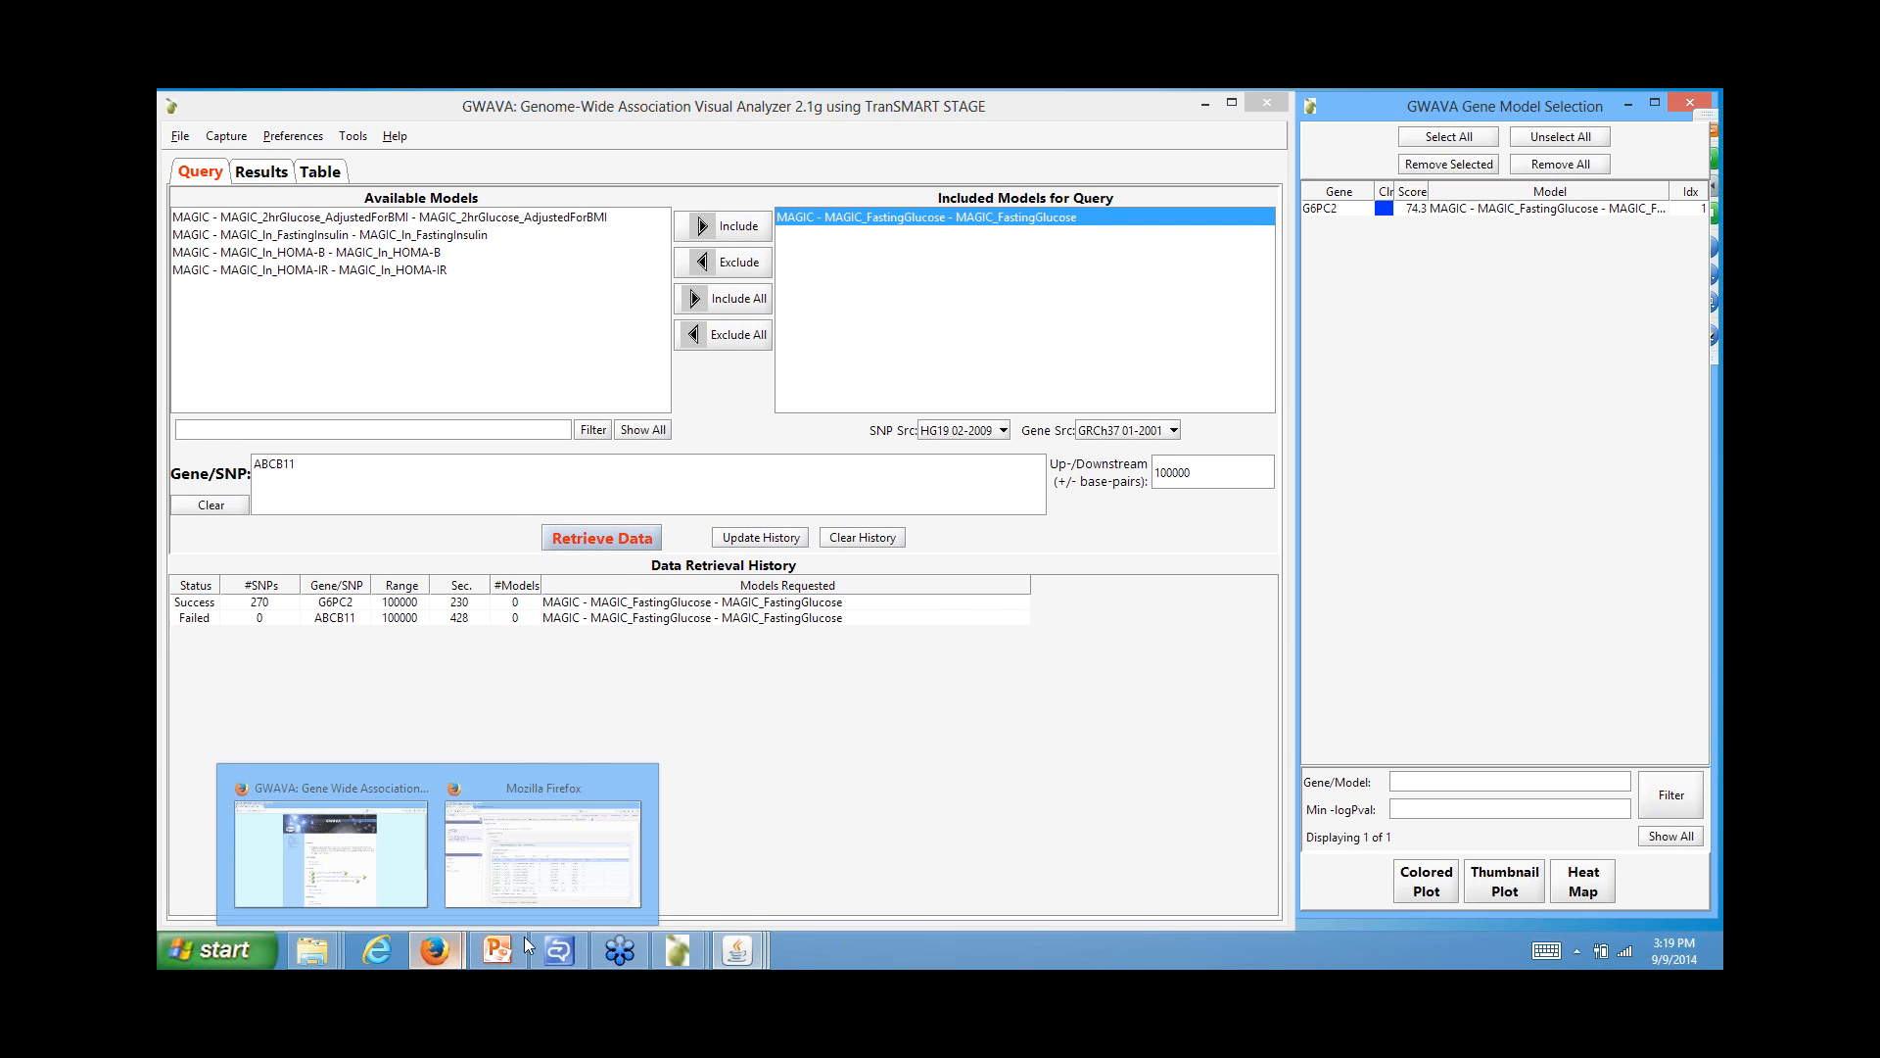
click(564, 883)
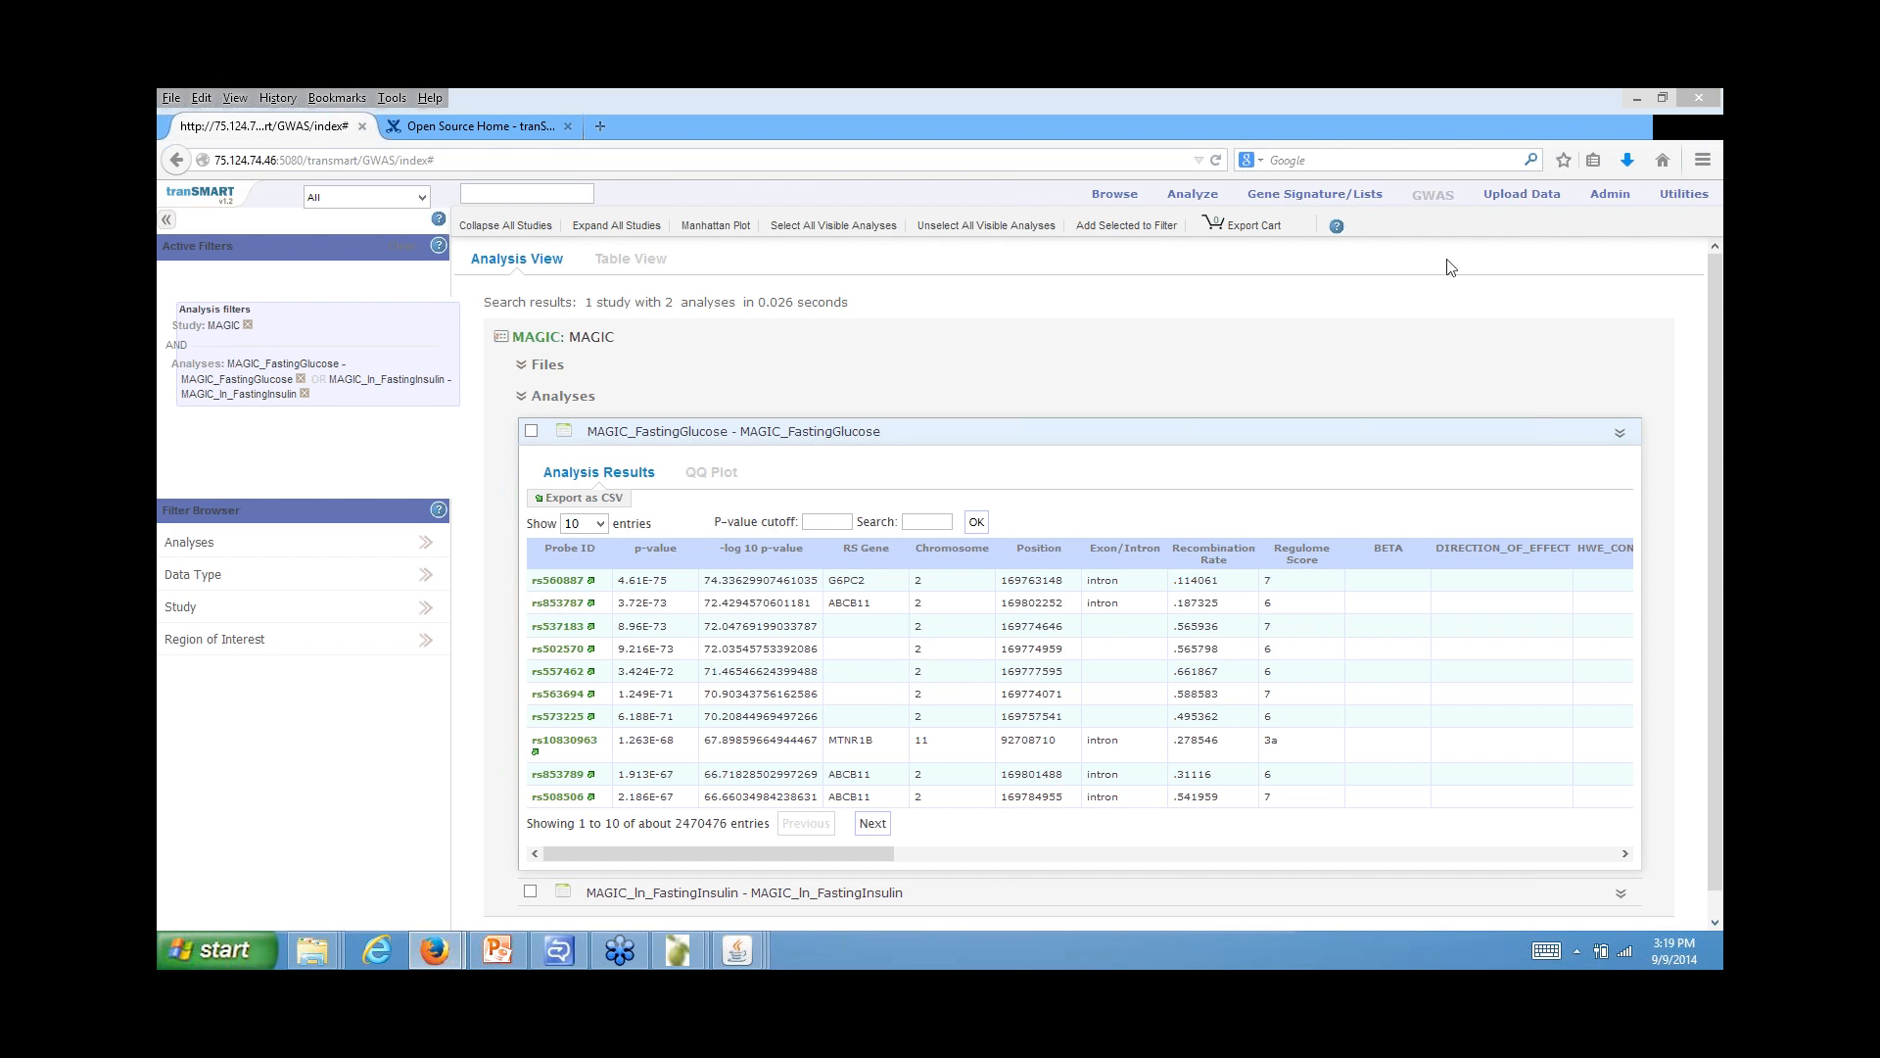
click(1638, 96)
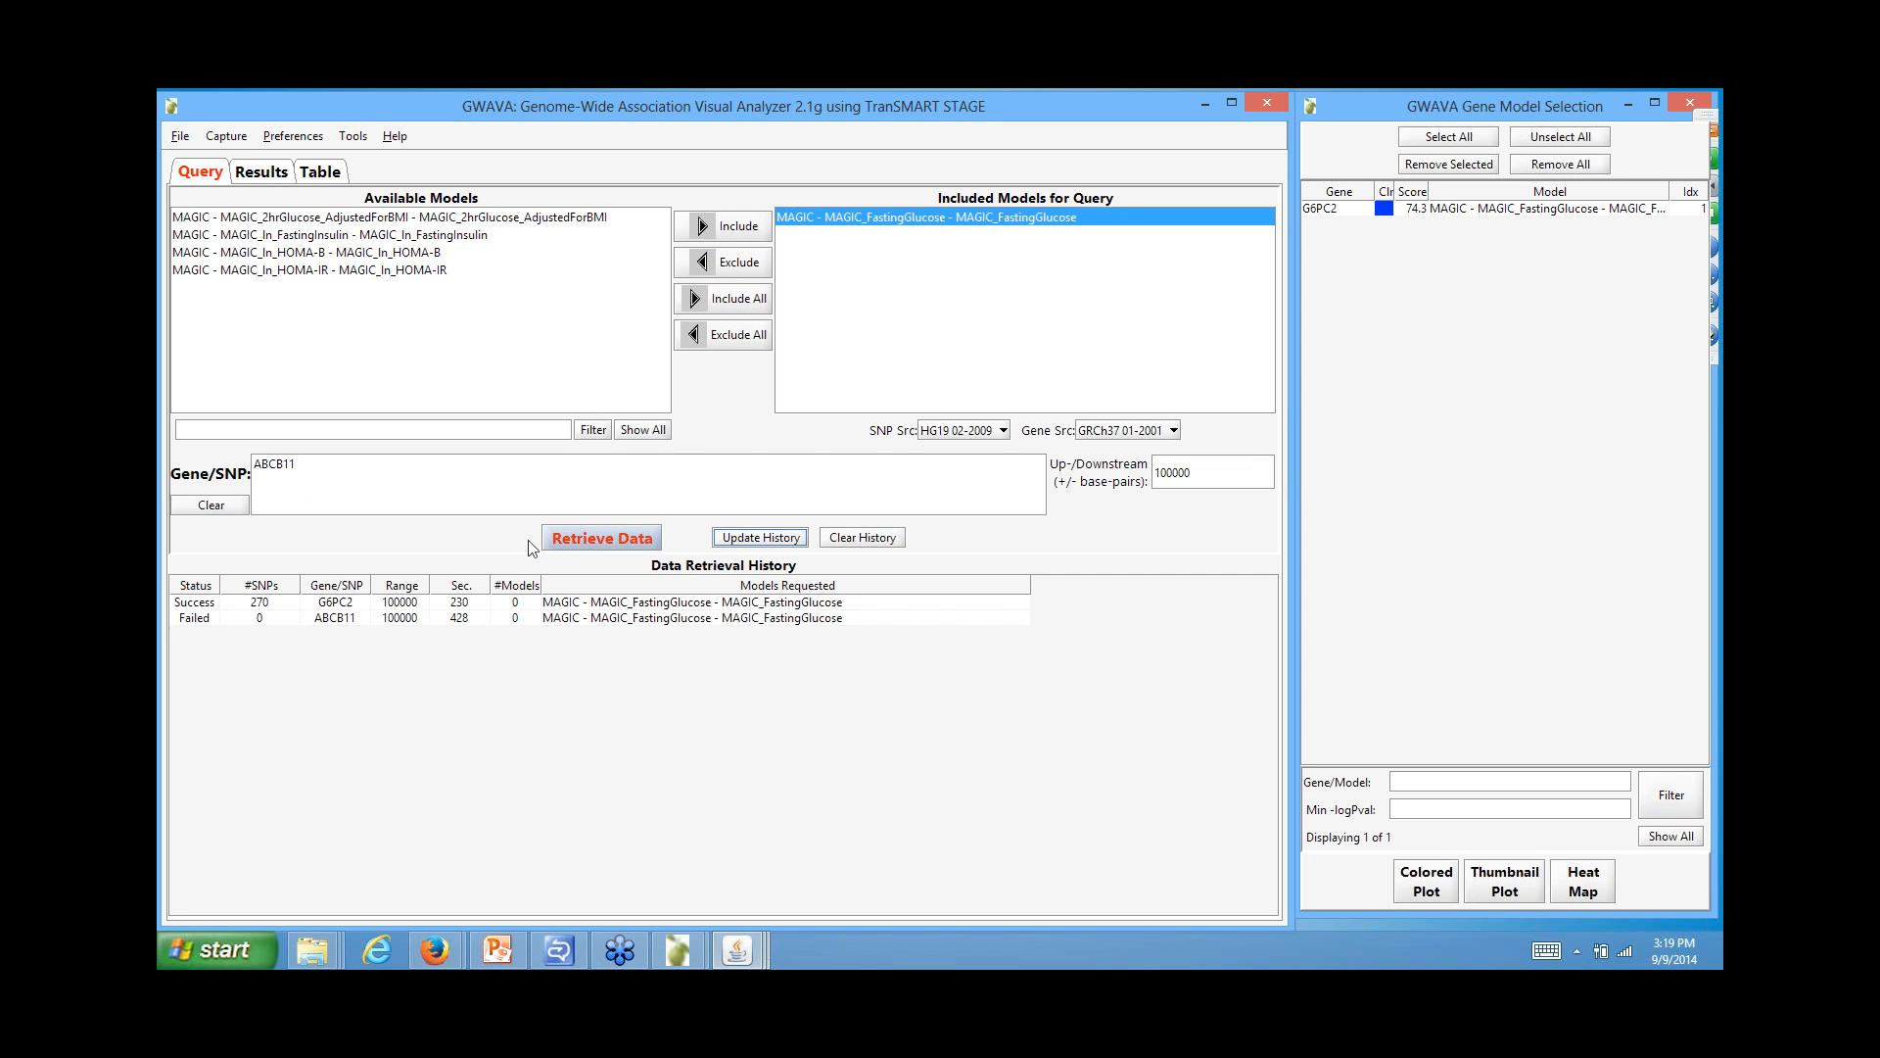
Display the colored results plot of the retrieved G6PC2 gene model for MAGIC_FastingGlucose.
click(362, 605)
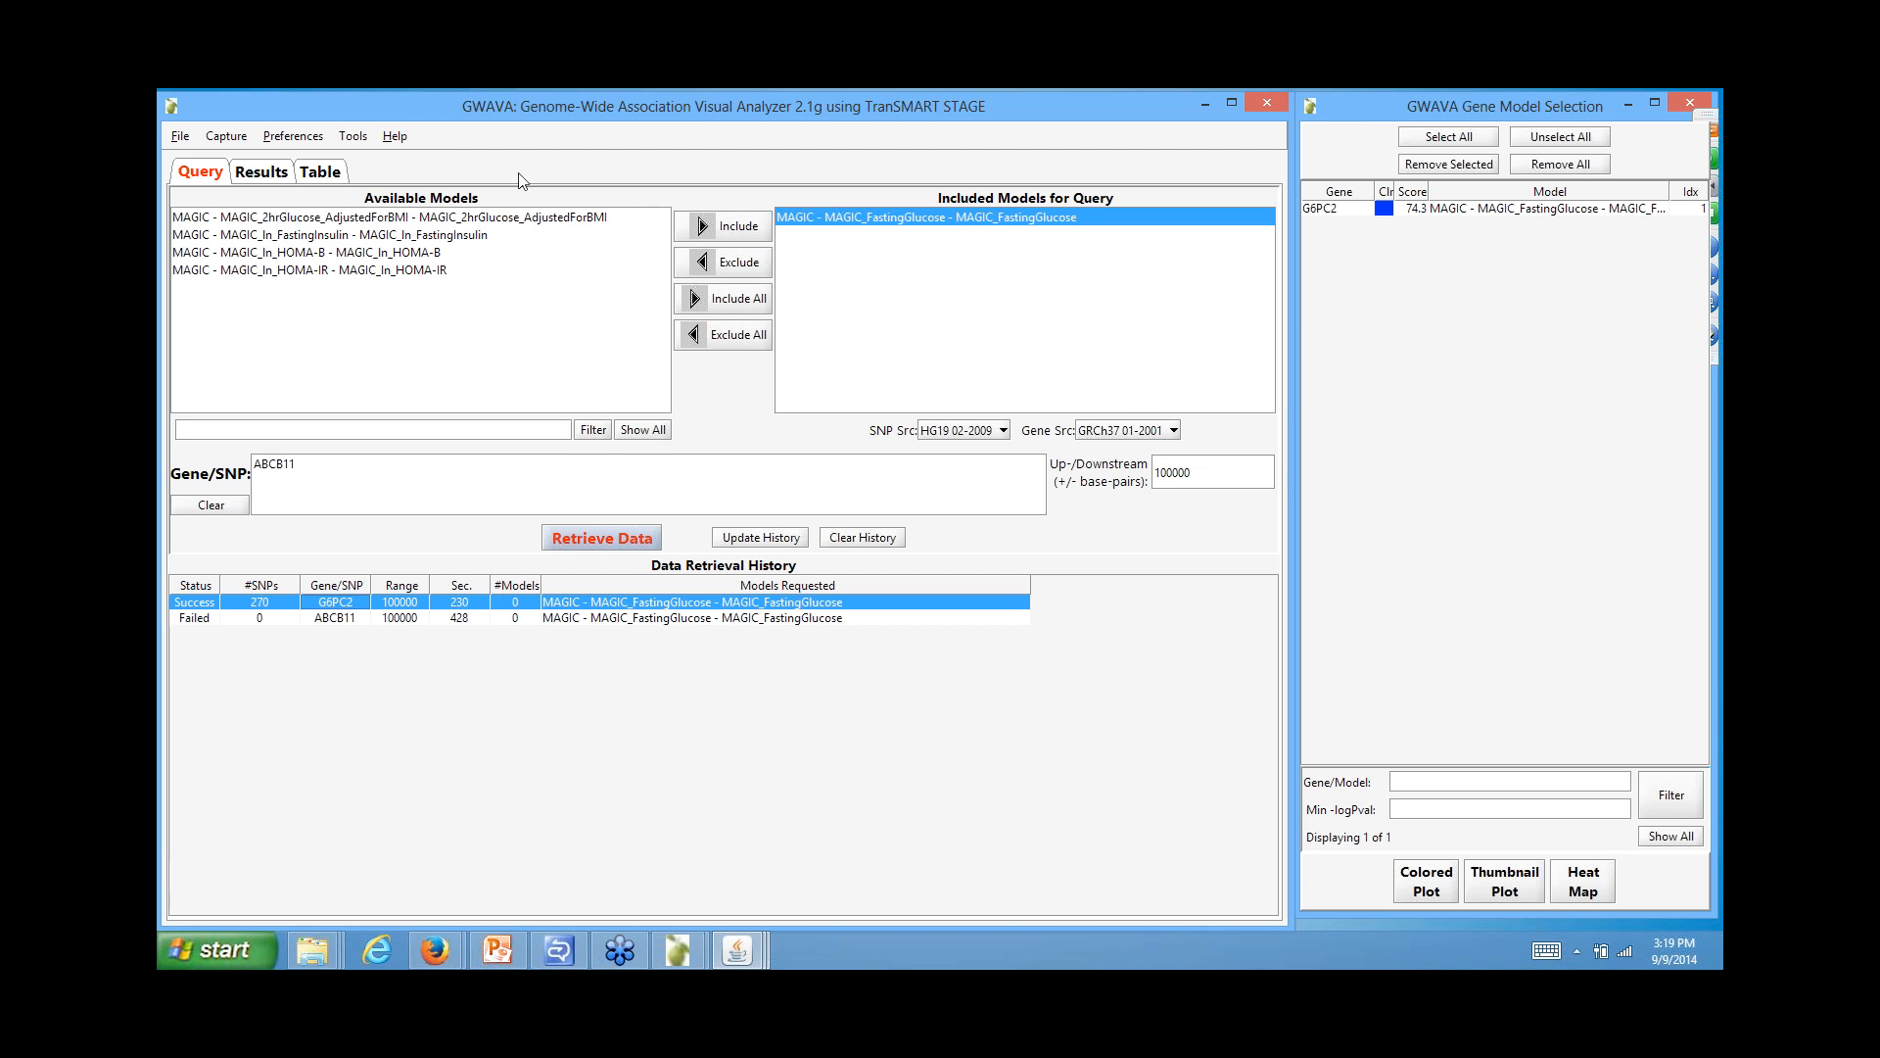
click(263, 173)
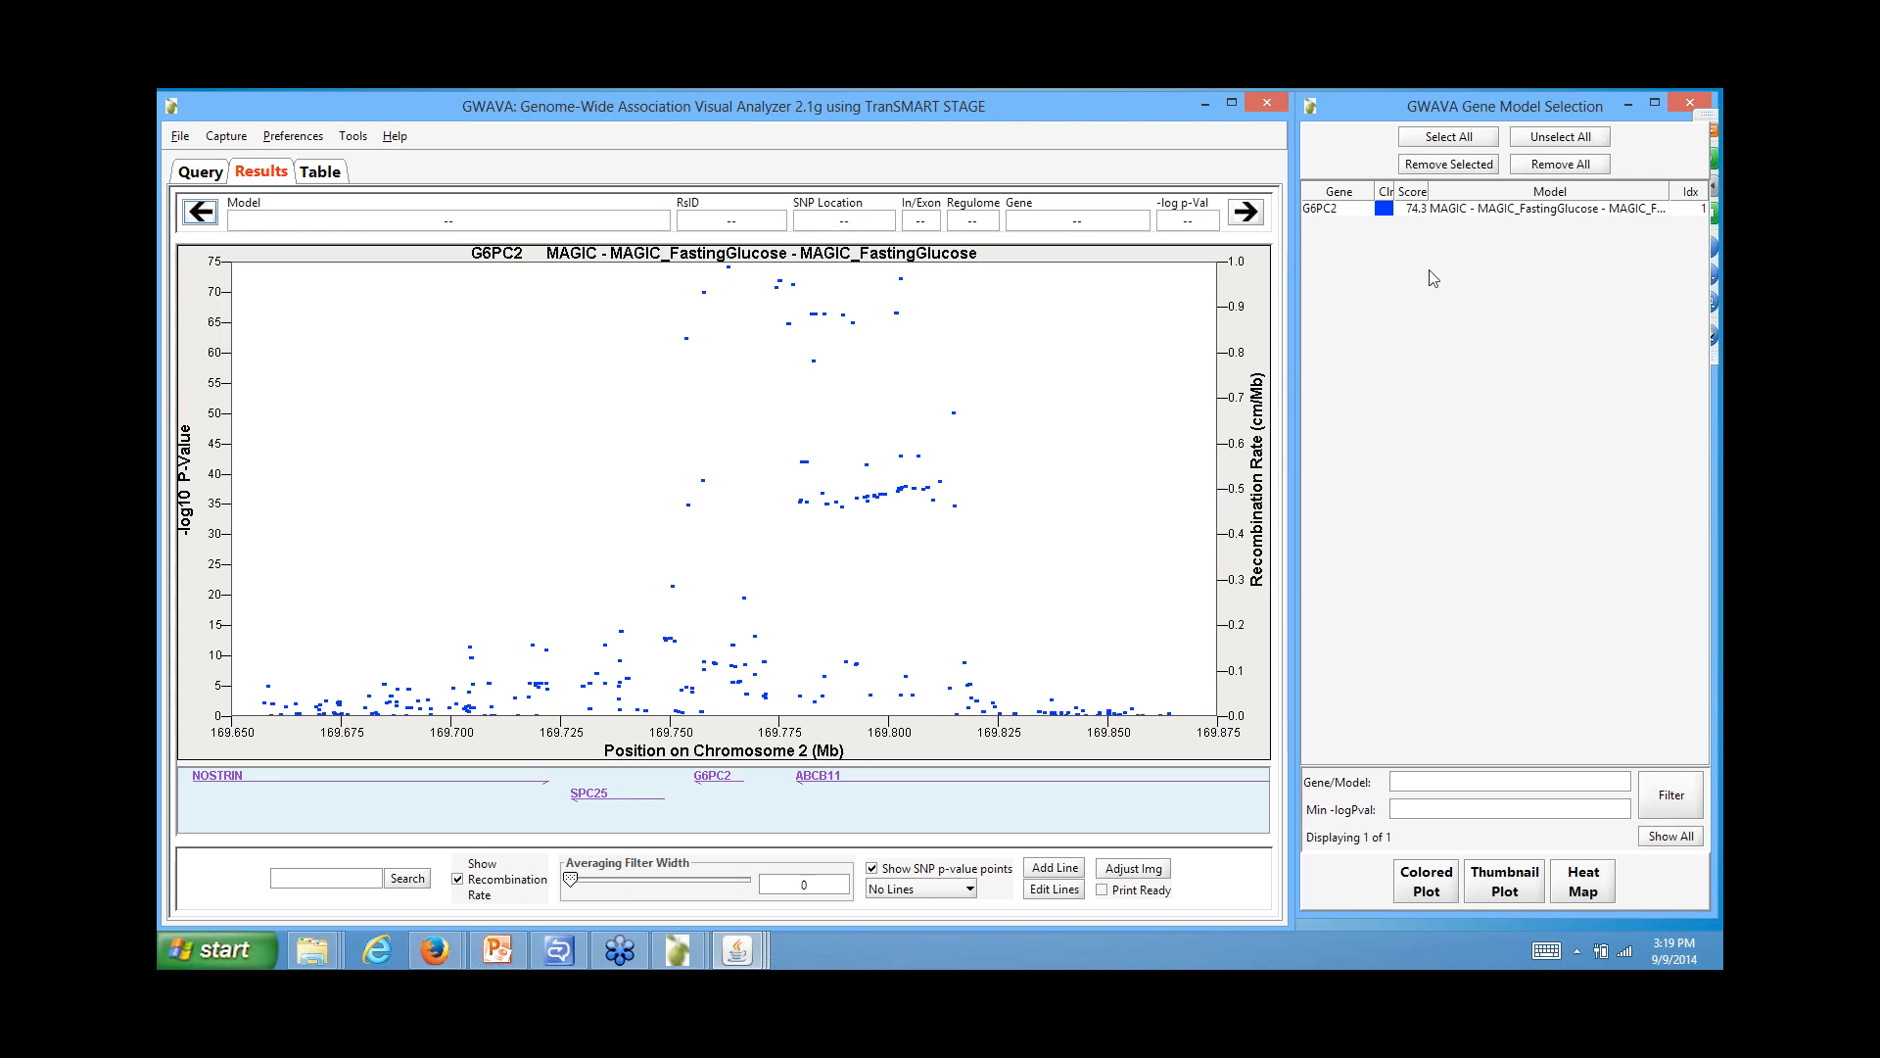
click(1371, 210)
click(1426, 899)
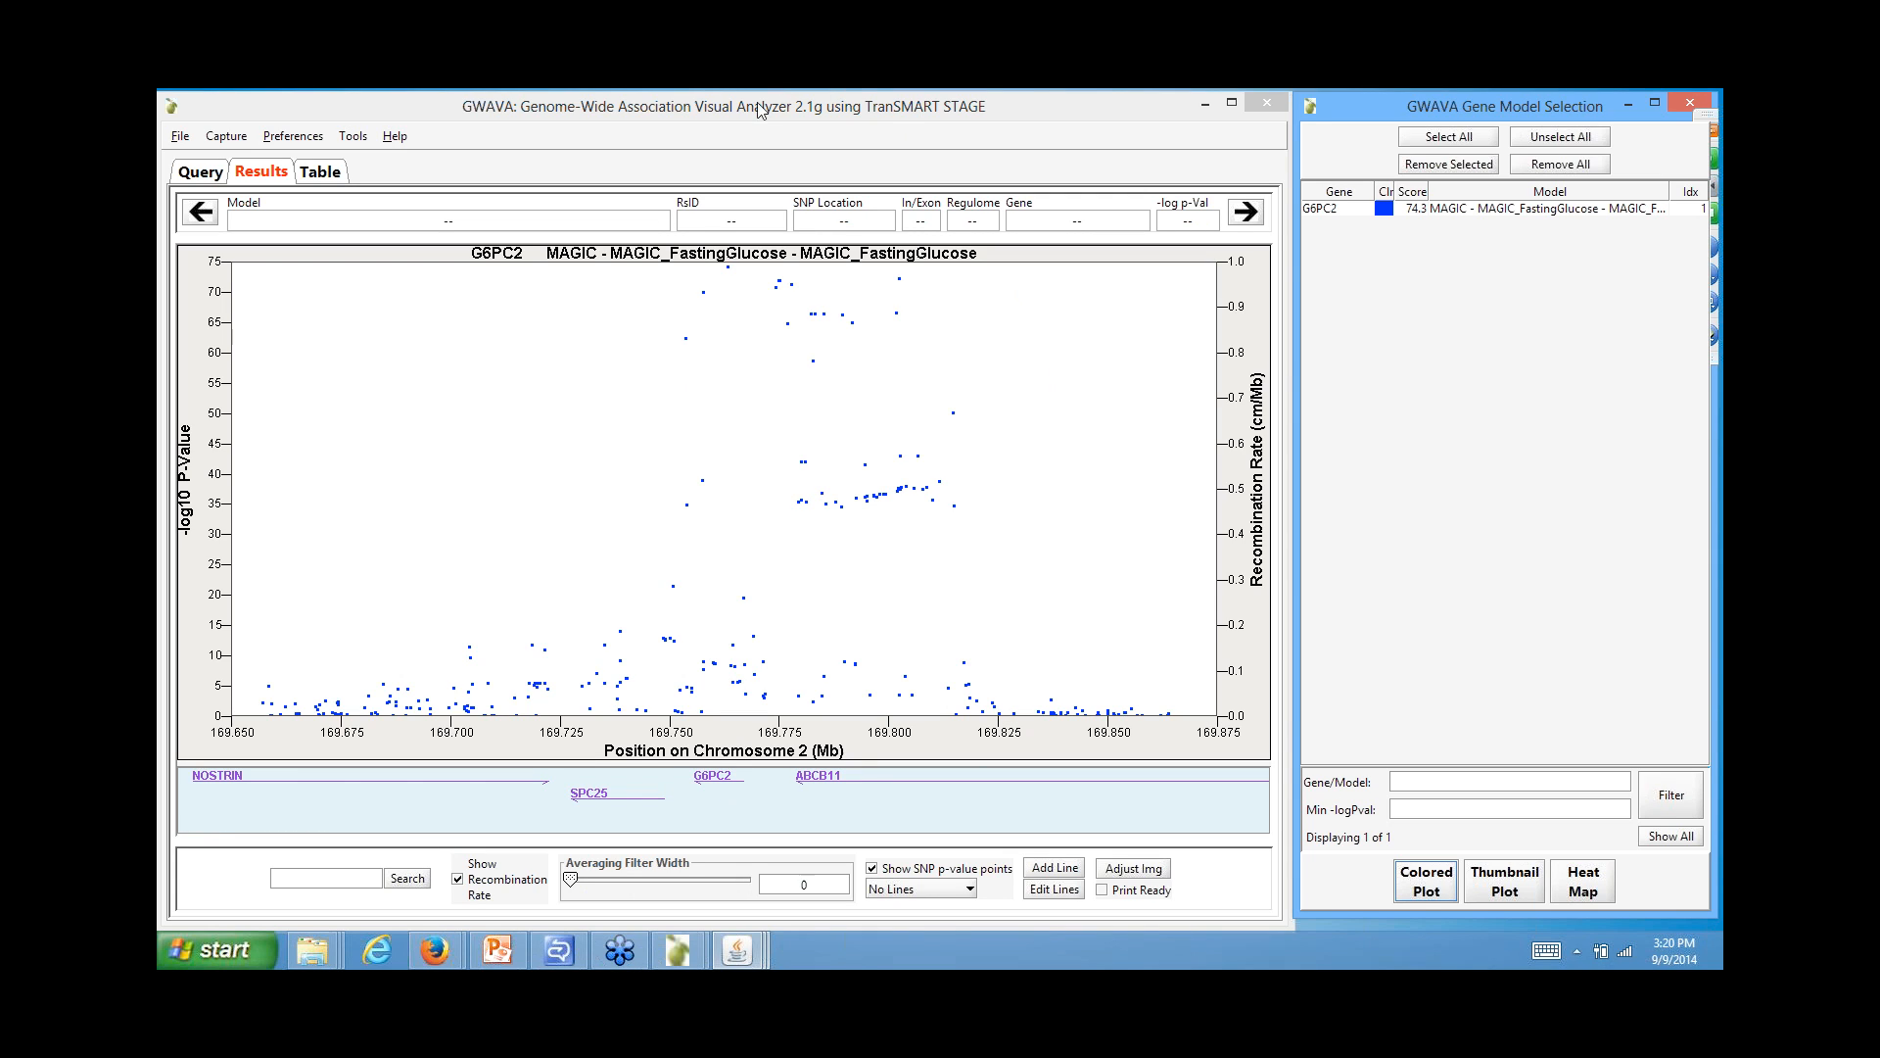
Review the query's gene and up-/downstream base-pair range, and return to the results plot.
mouse_move(764, 106)
mouse_down()
mouse_move(1001, 110)
mouse_move(776, 103)
mouse_up()
click(218, 169)
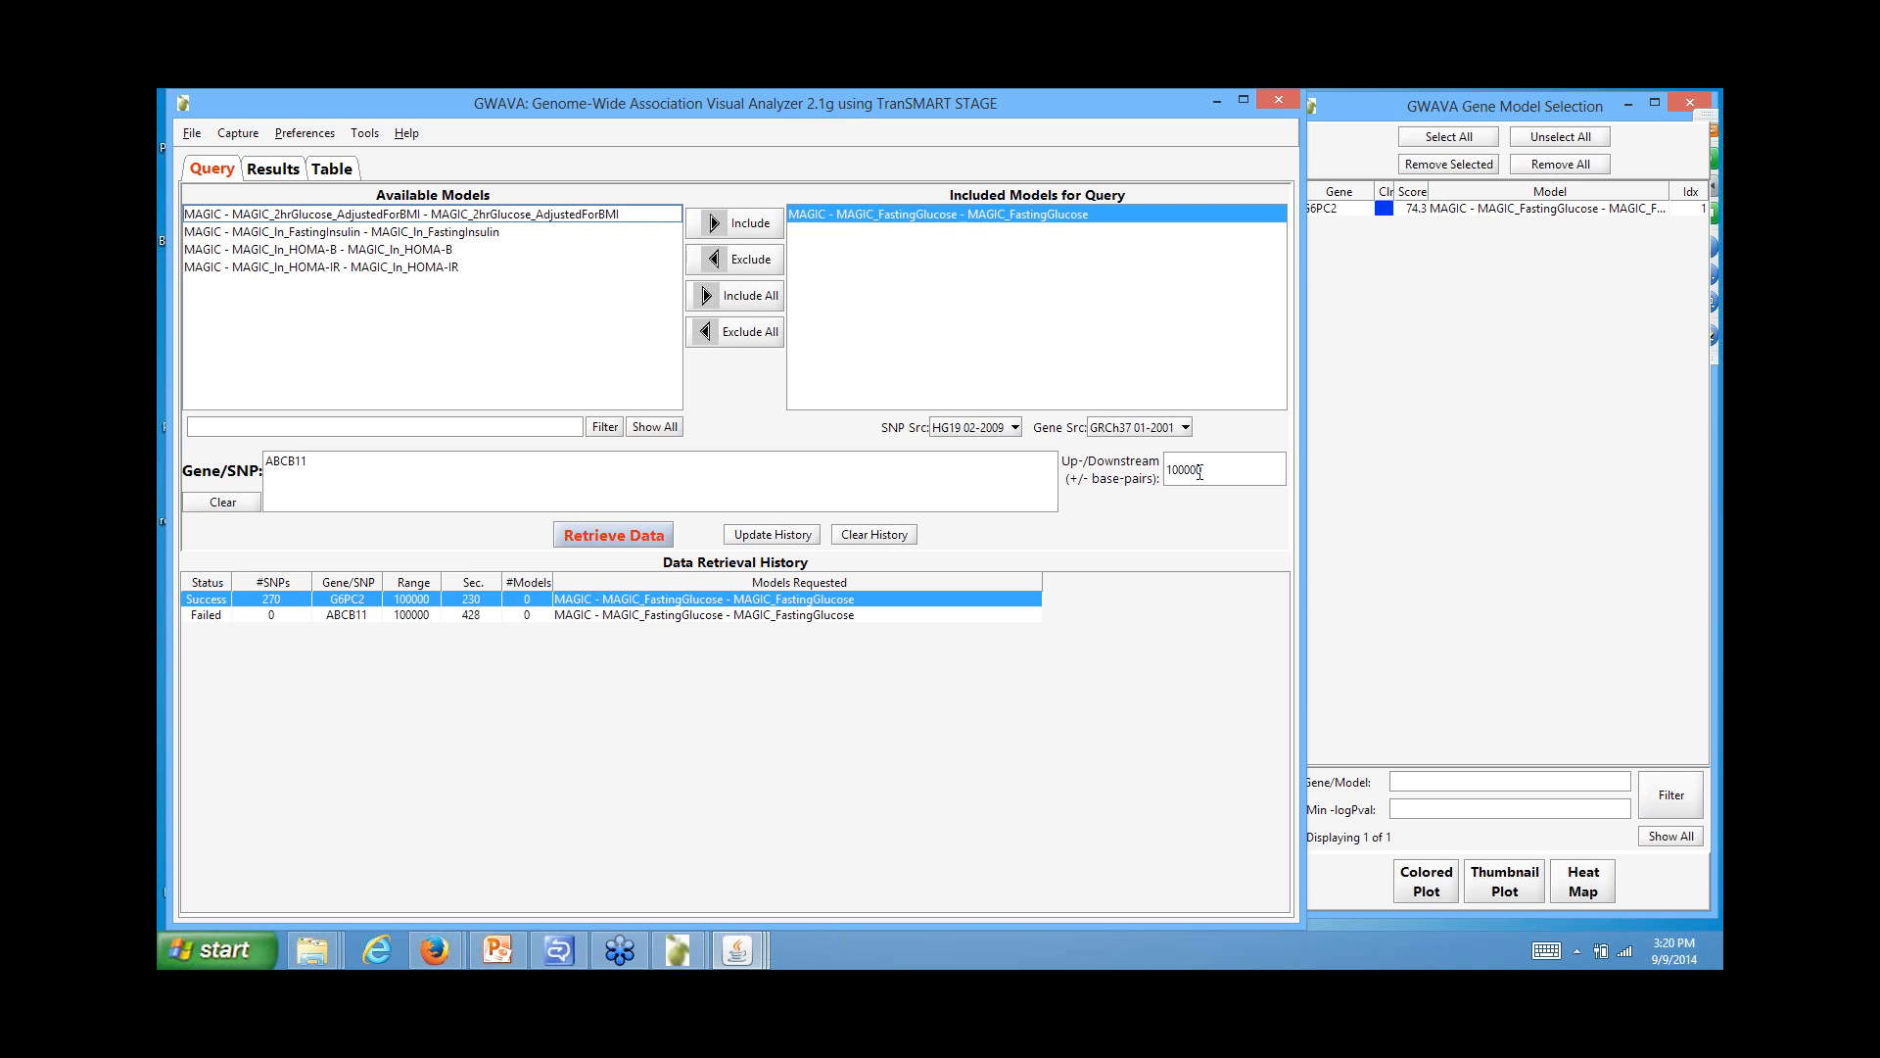
click(284, 171)
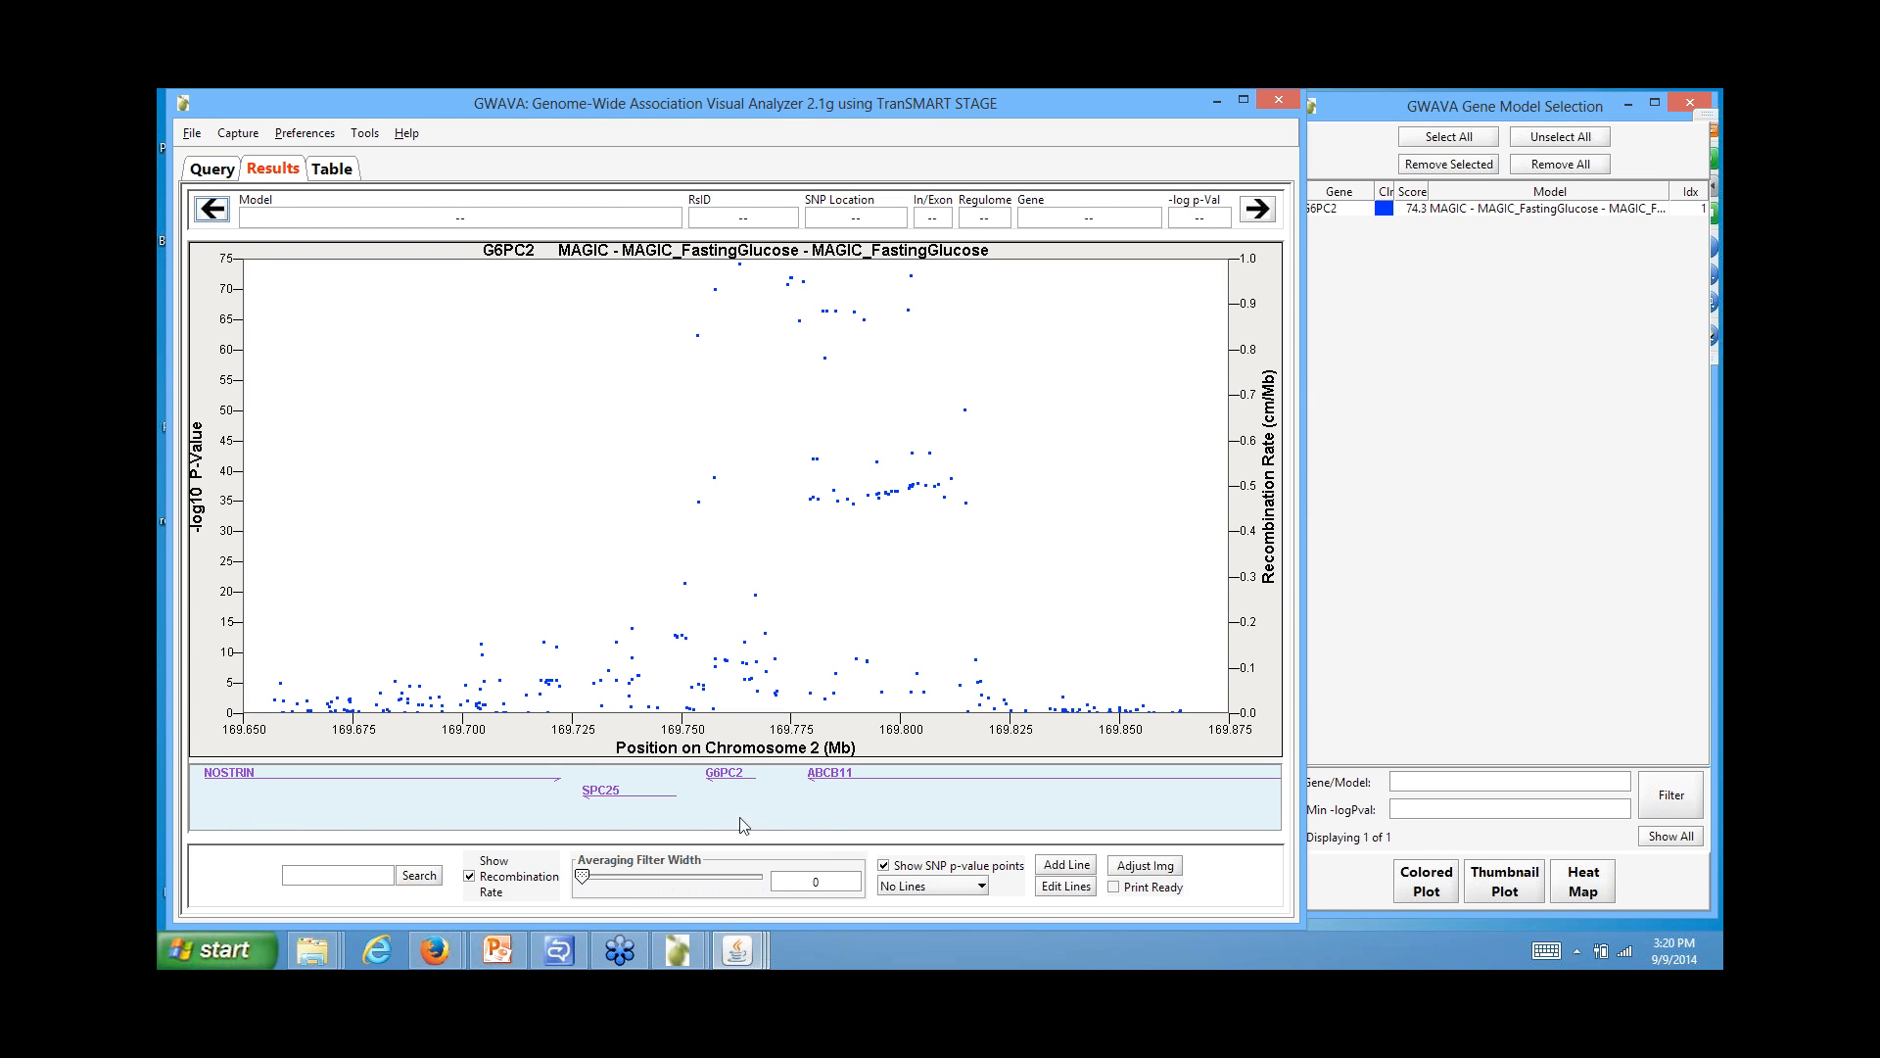
Zoom in twice on the G6PC2 plot's chromosome position axis, zoom out once, and restore the original zoom.
right_click(689, 726)
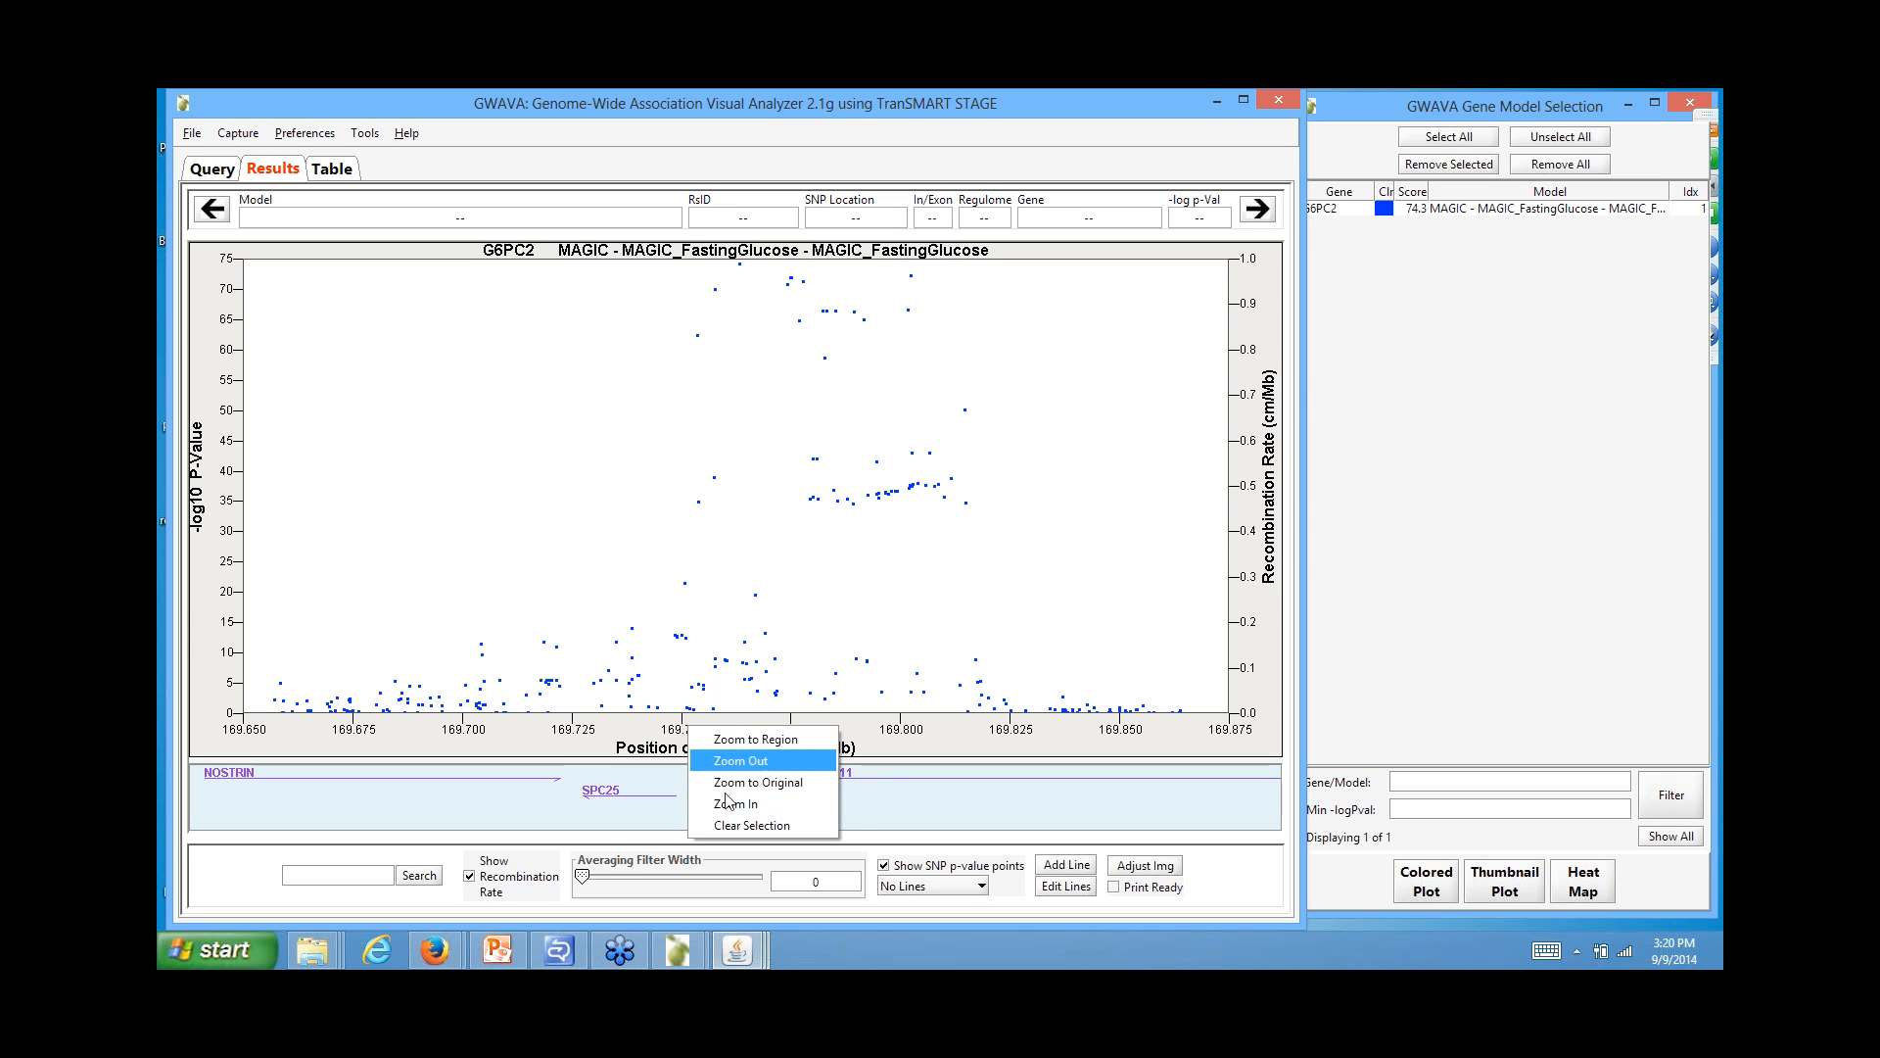
click(729, 805)
right_click(716, 731)
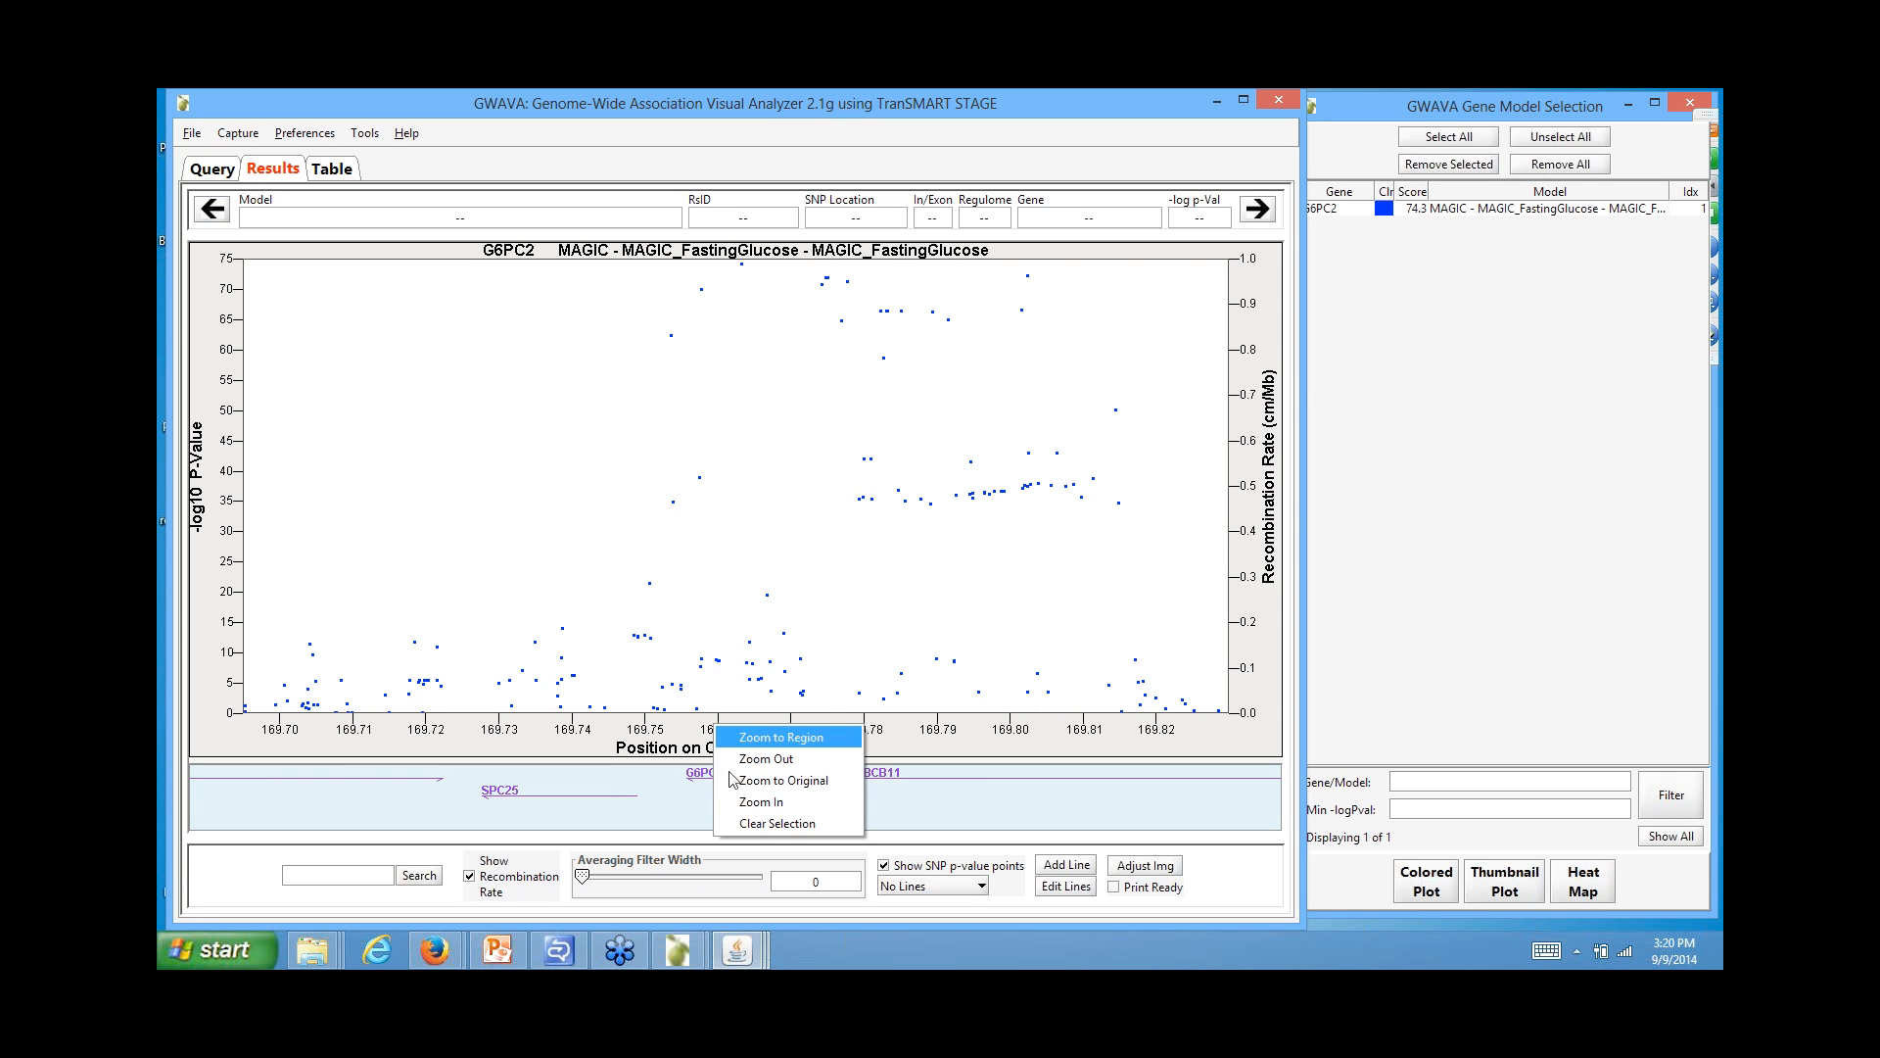
click(752, 797)
right_click(752, 735)
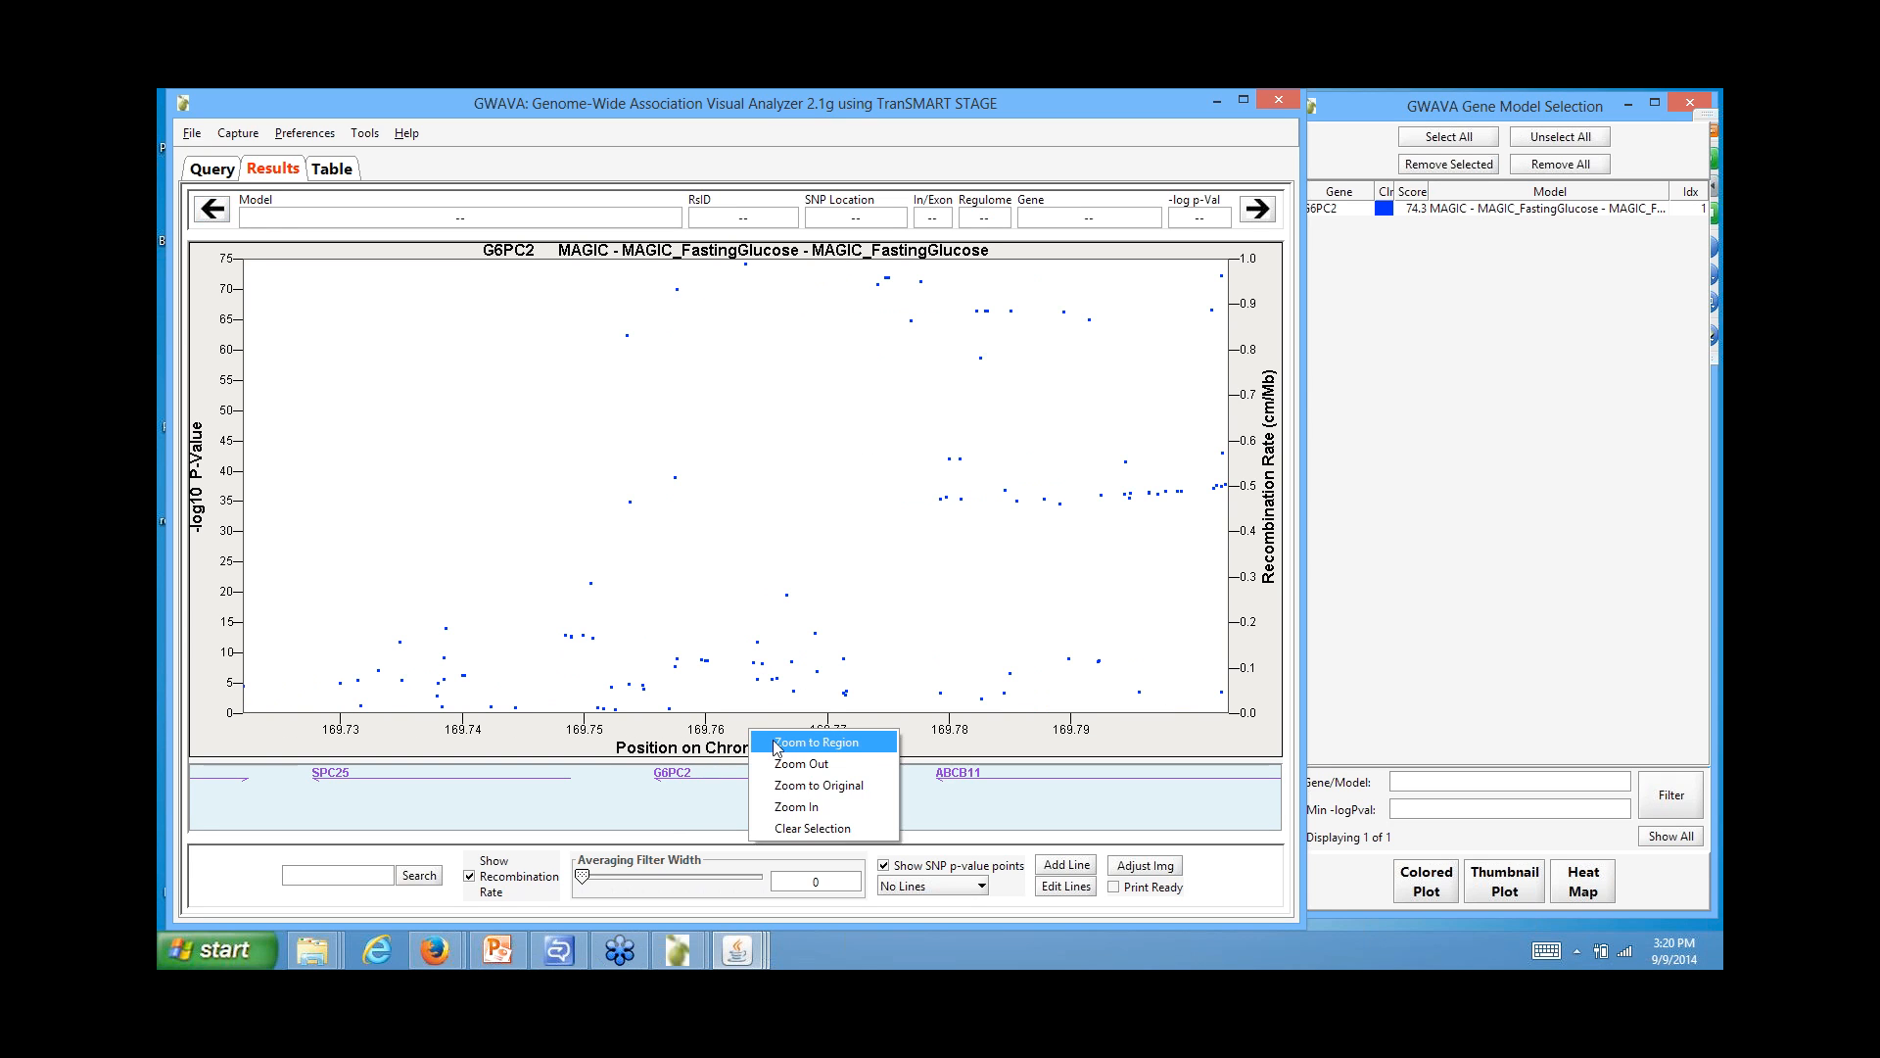
click(784, 760)
right_click(782, 739)
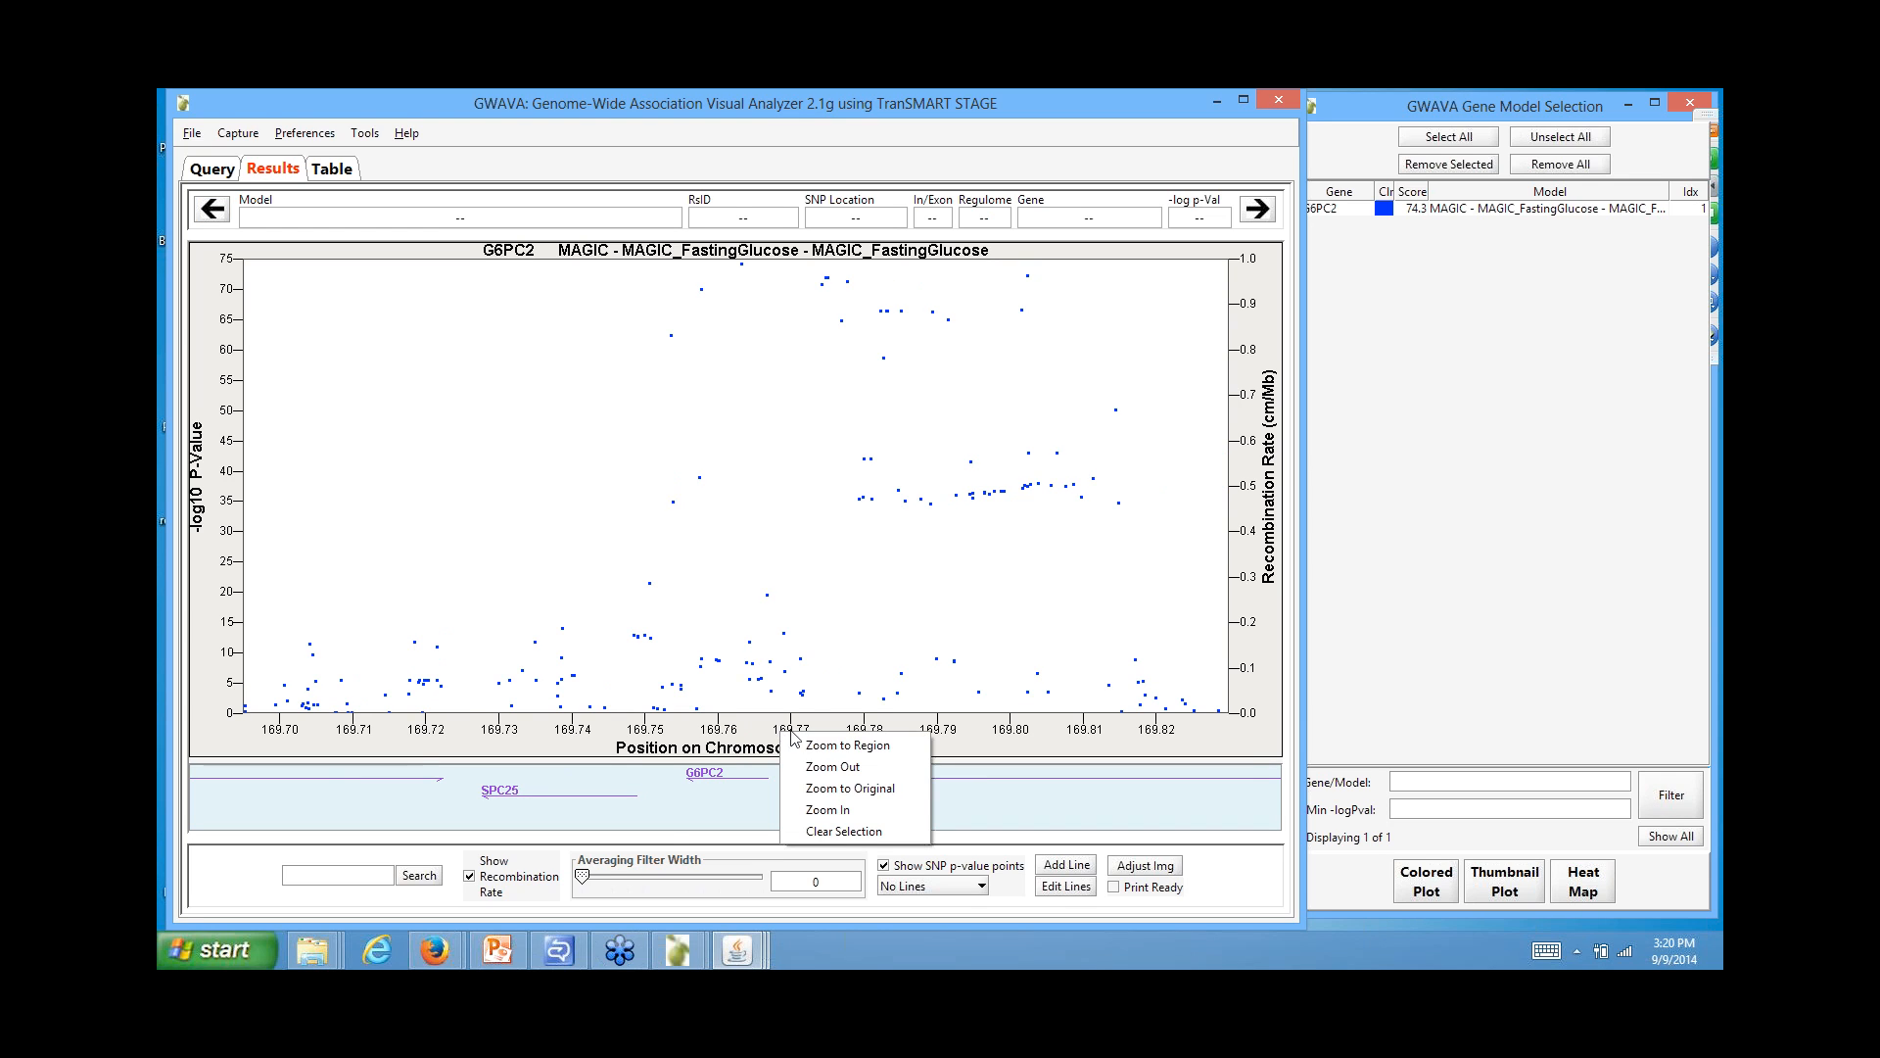
click(839, 788)
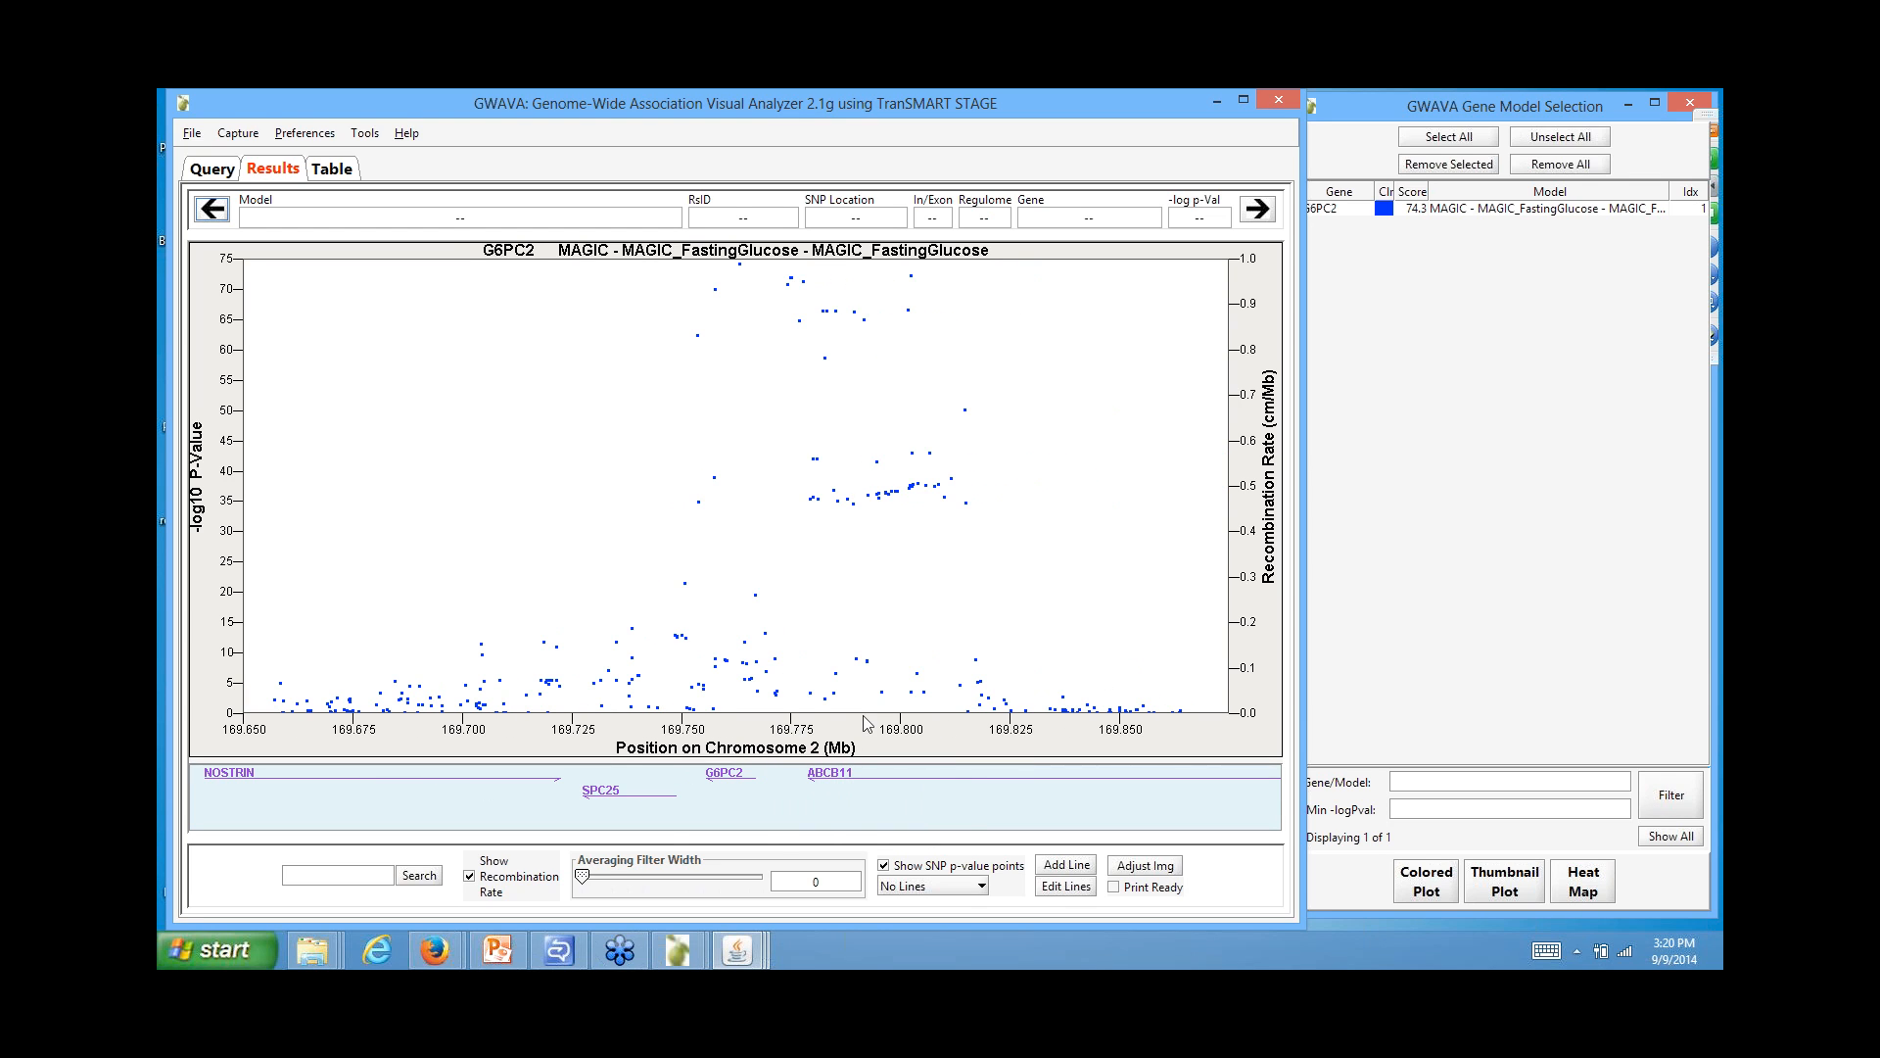
Add a solid line named "my line" at a -log10 p-value of 50 to this plot only.
click(1066, 864)
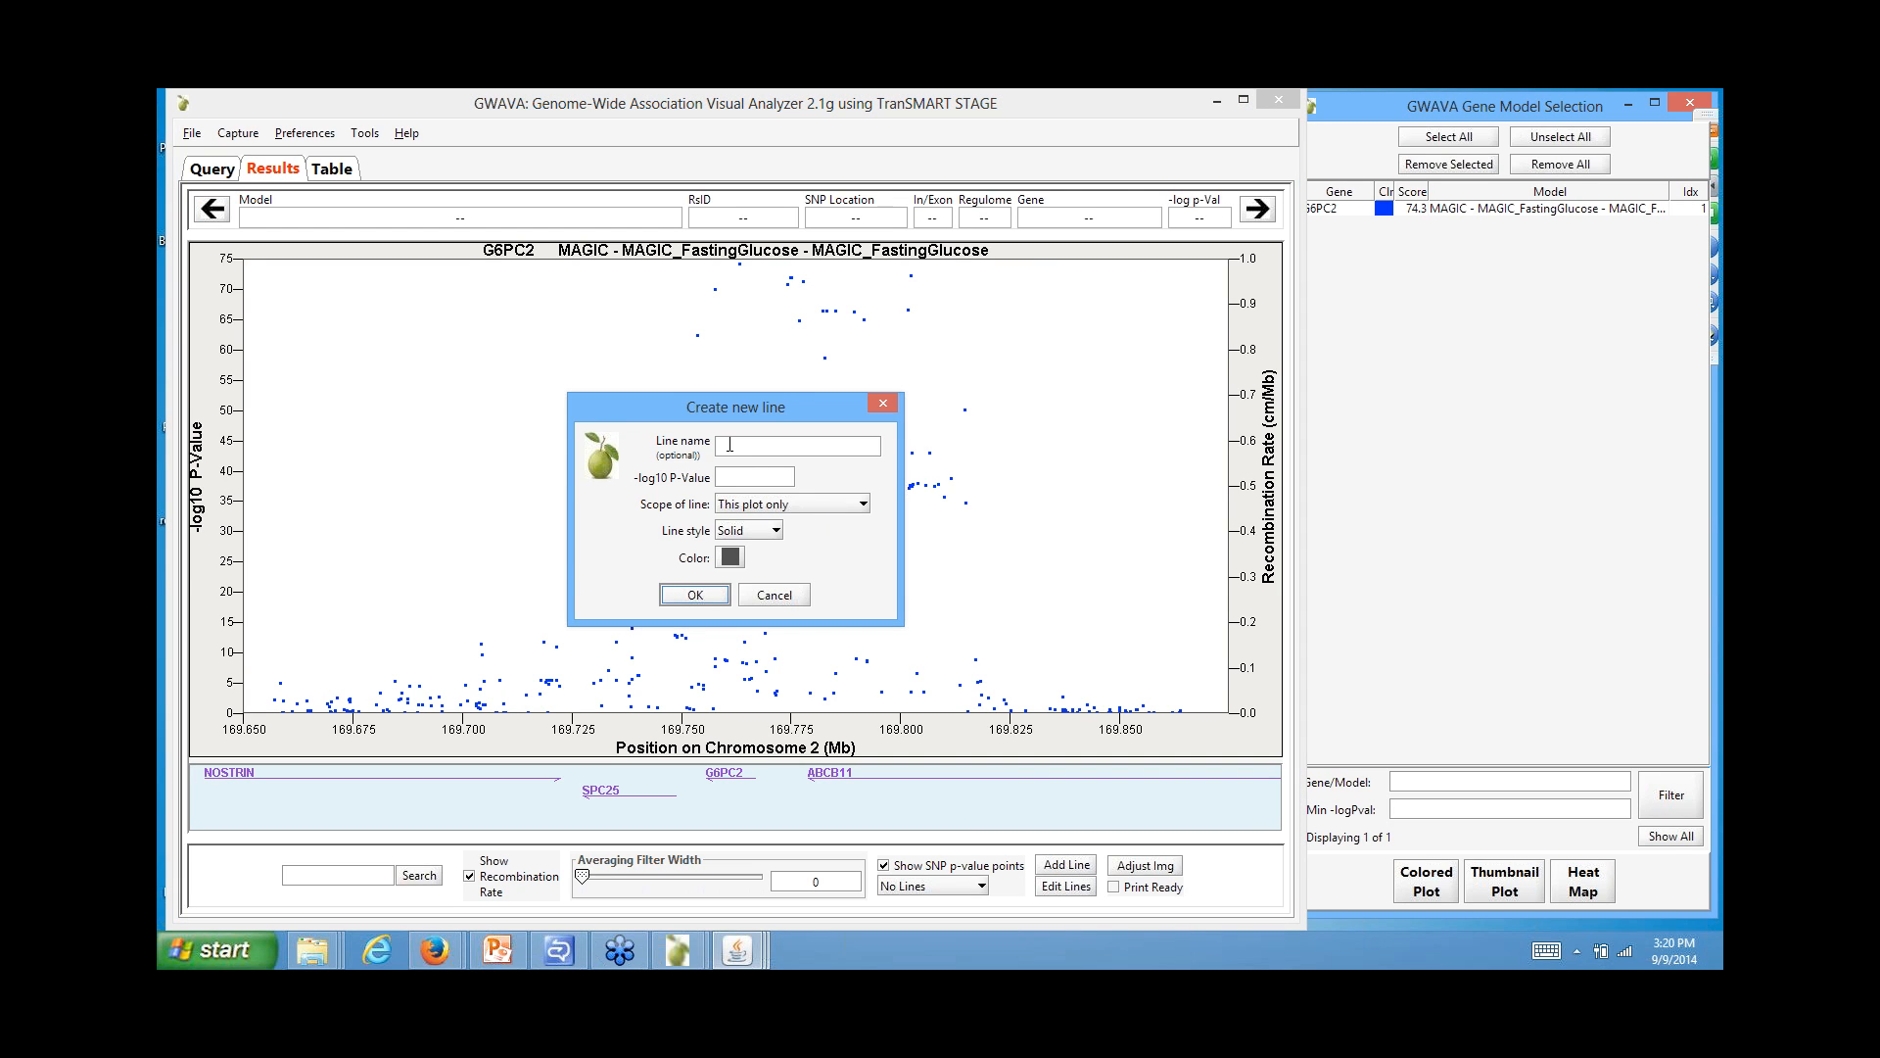
click(730, 445)
text(my line)
click(721, 480)
text(50)
click(715, 599)
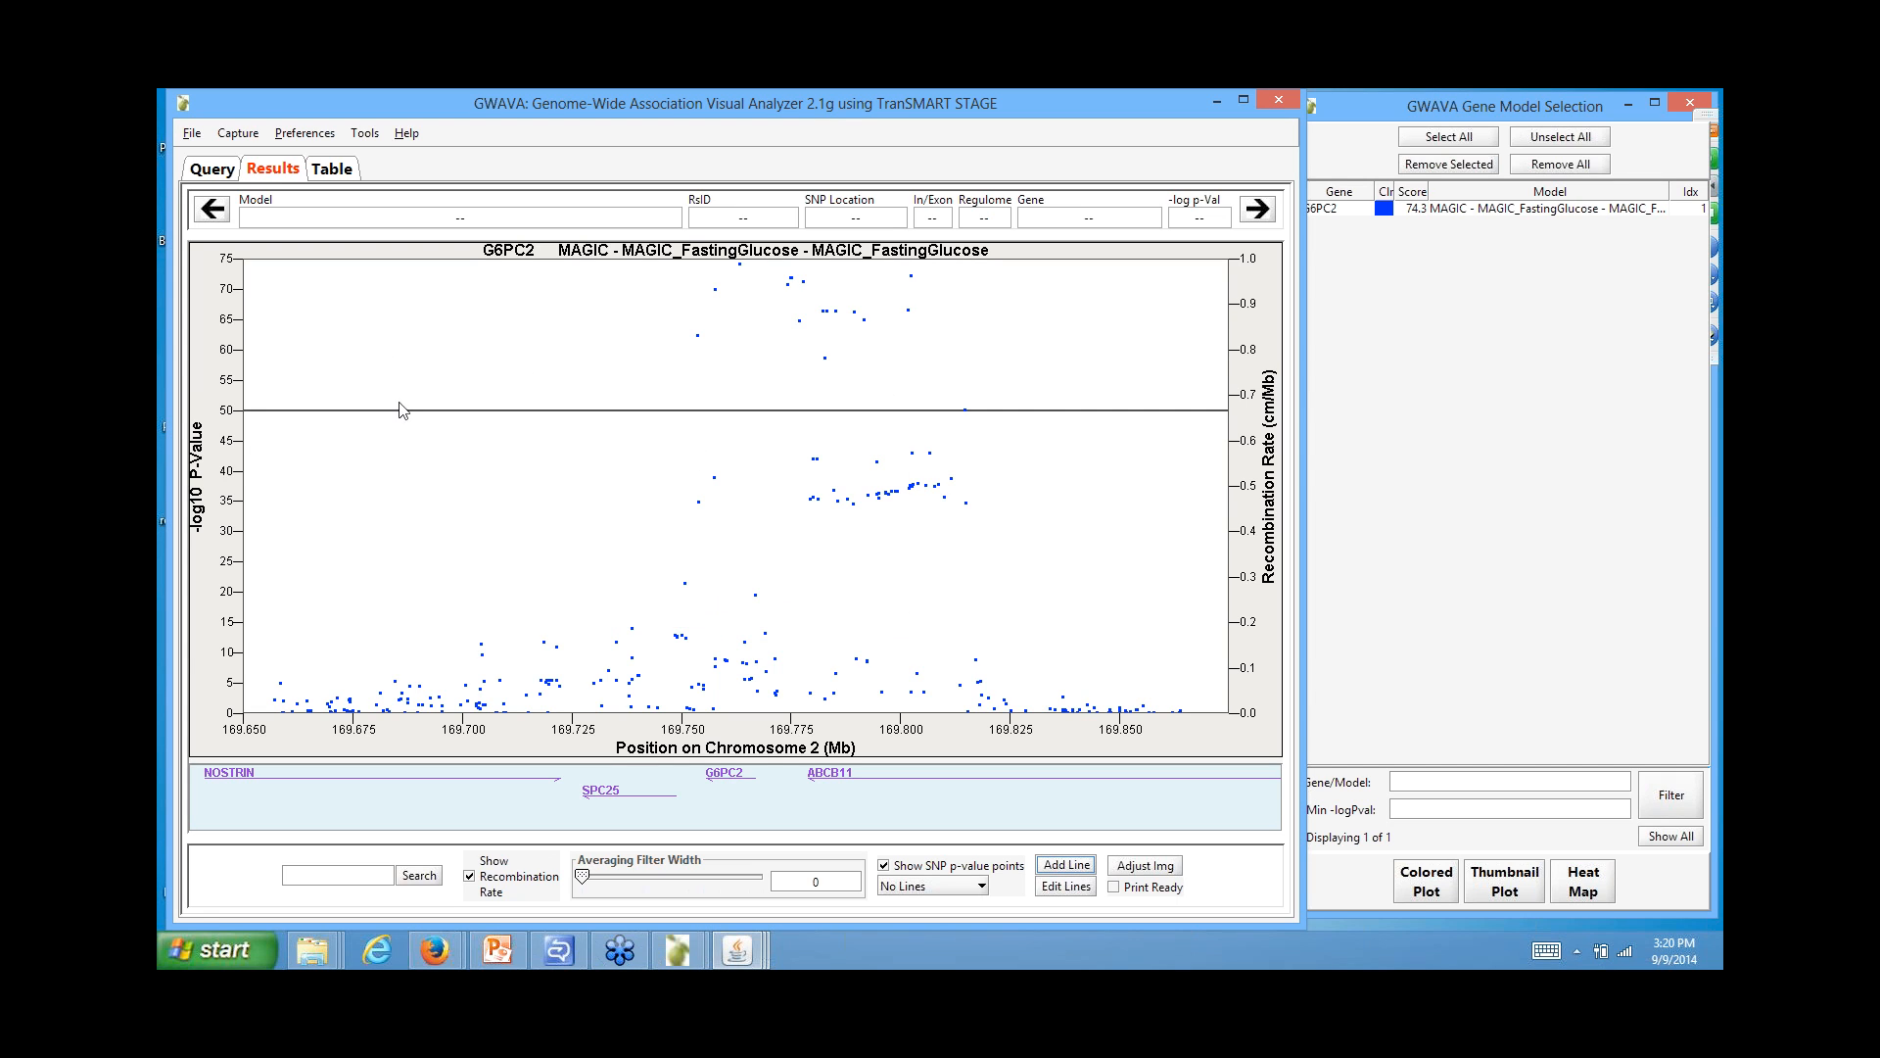
Highlight the G6PC2 gene region on the results plot and display the thumbnail plot without covering the main peaks.
click(726, 778)
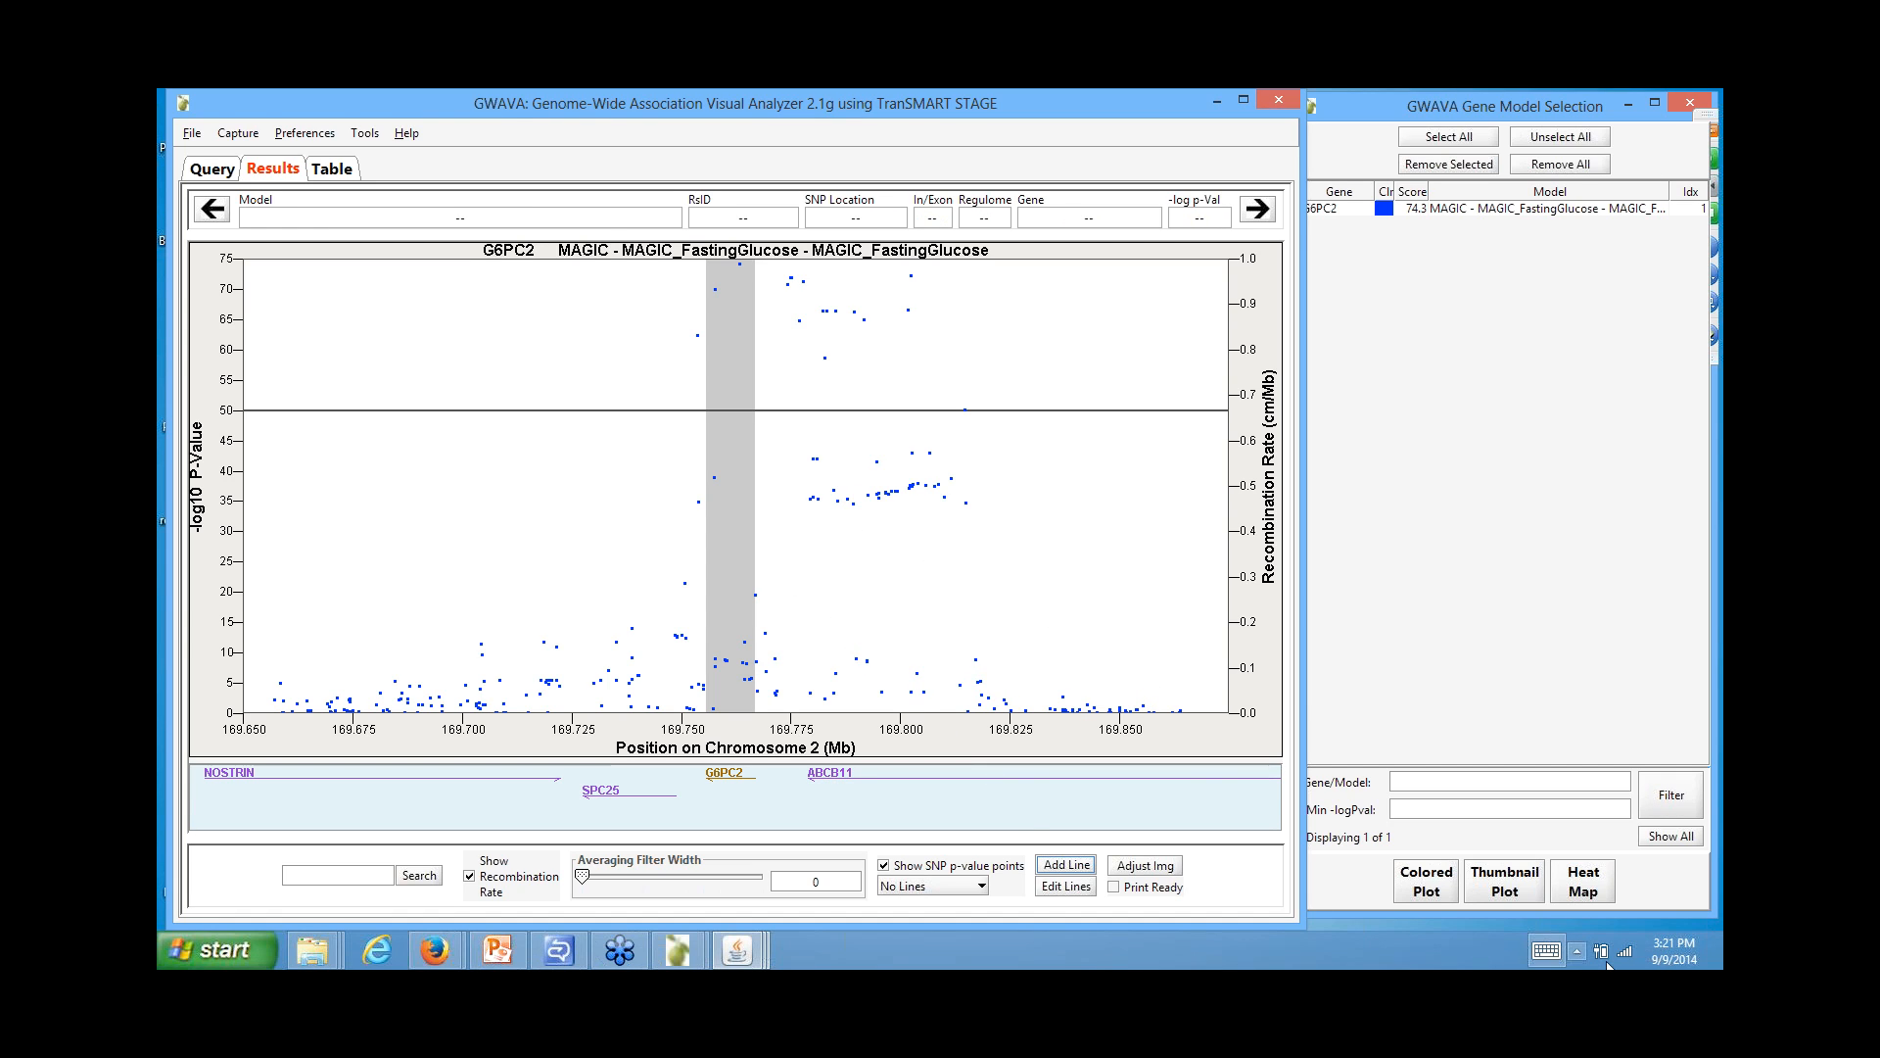
click(1505, 886)
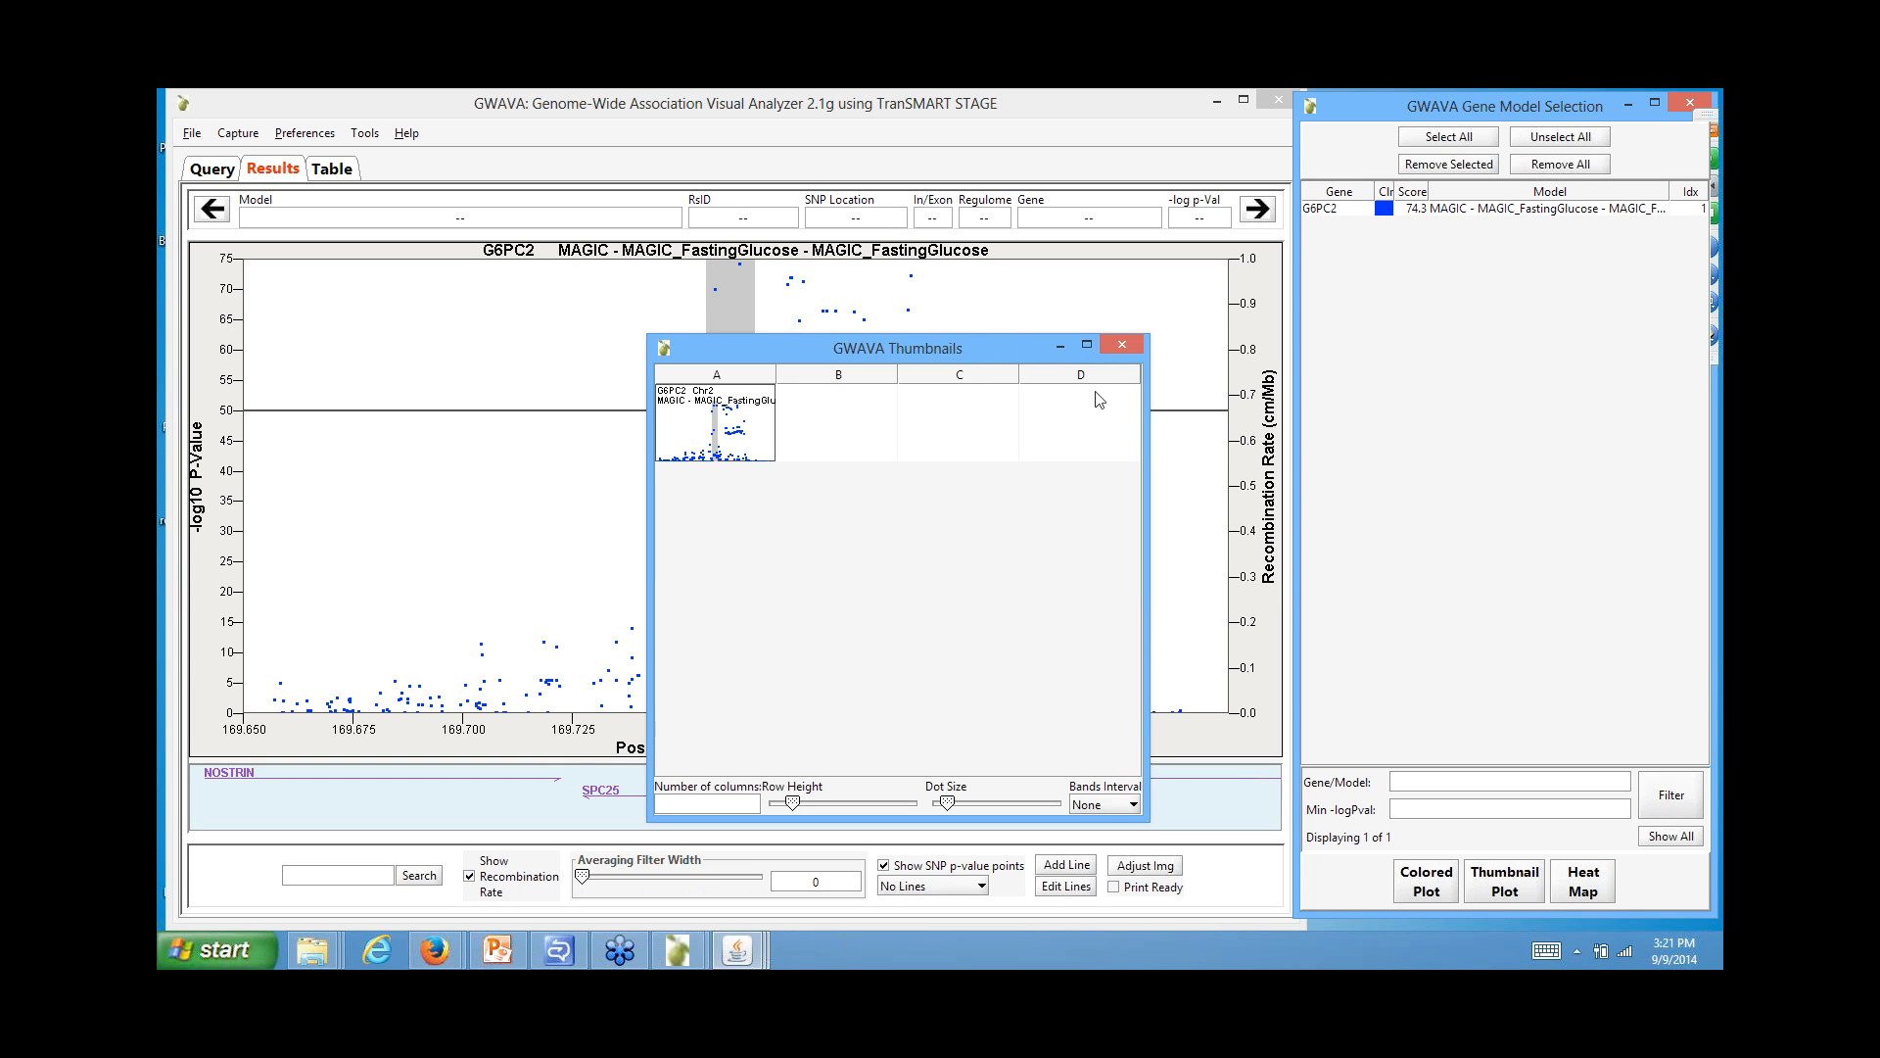
drag(991, 345, 1520, 396)
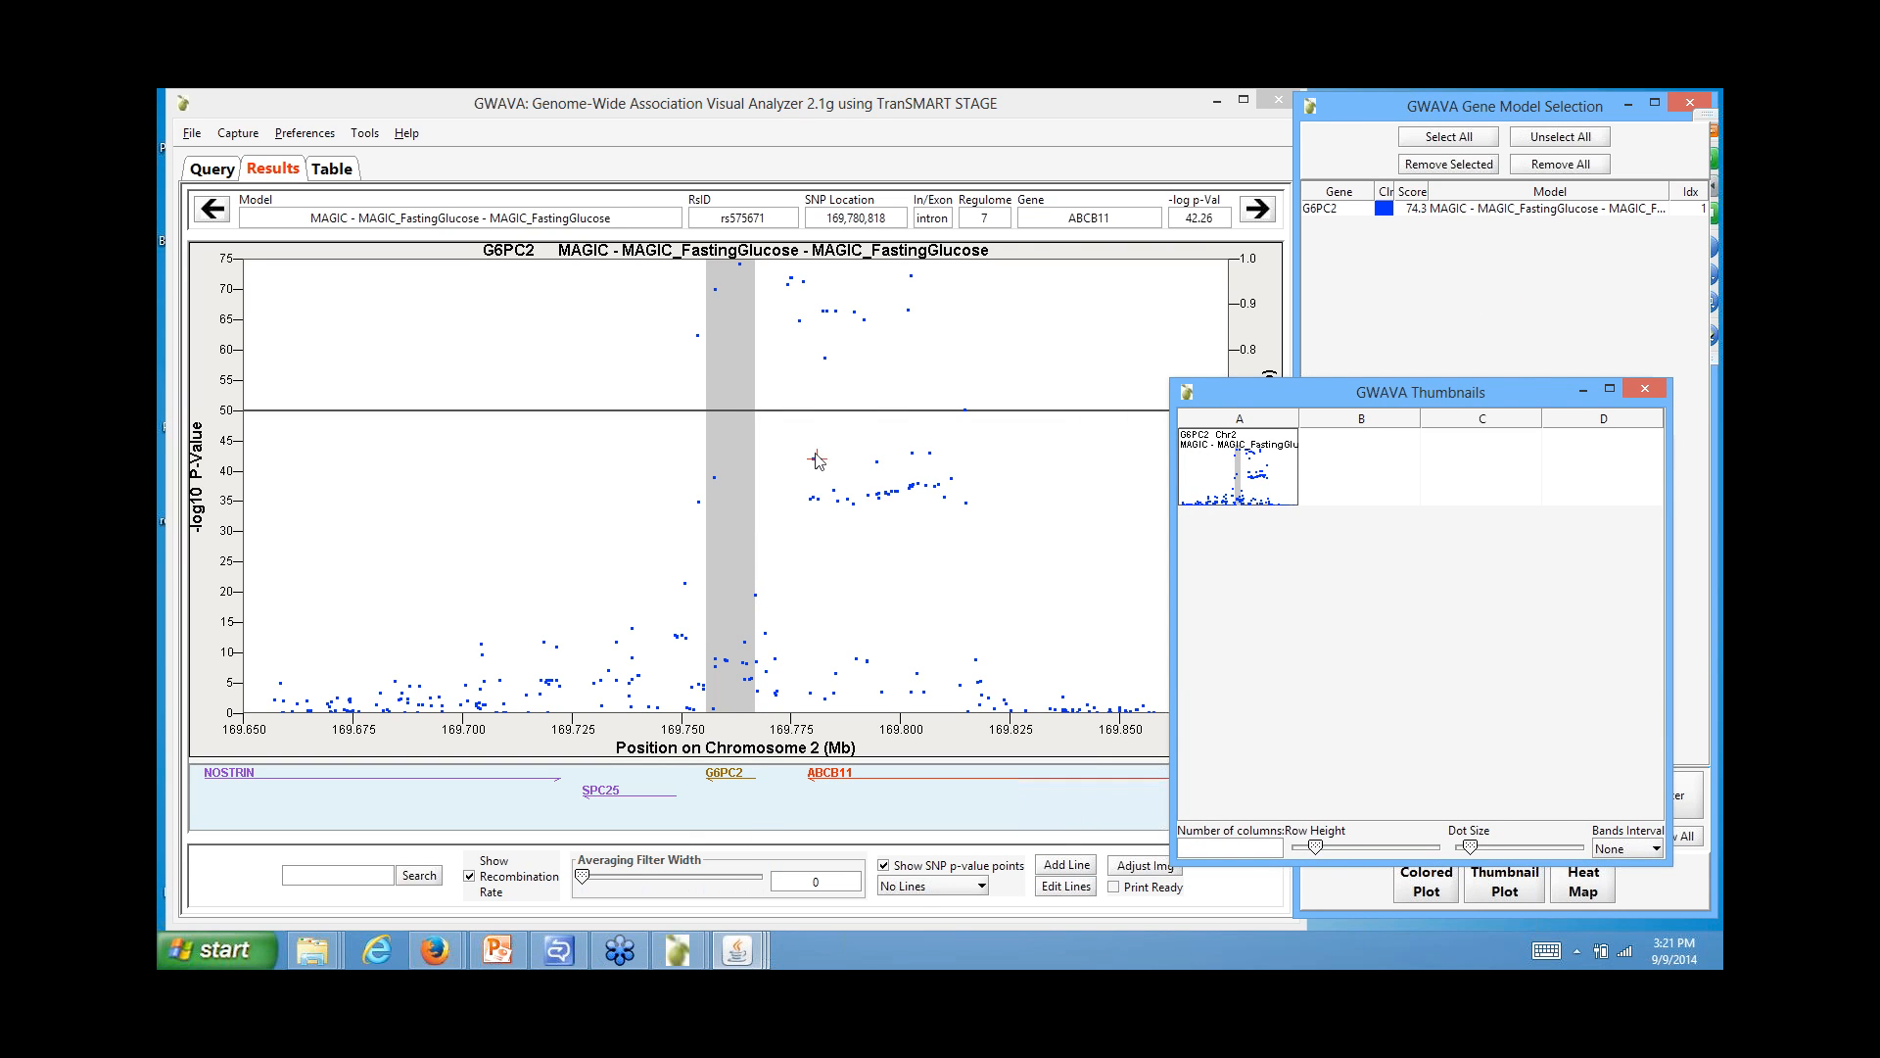
mouse_move(770, 588)
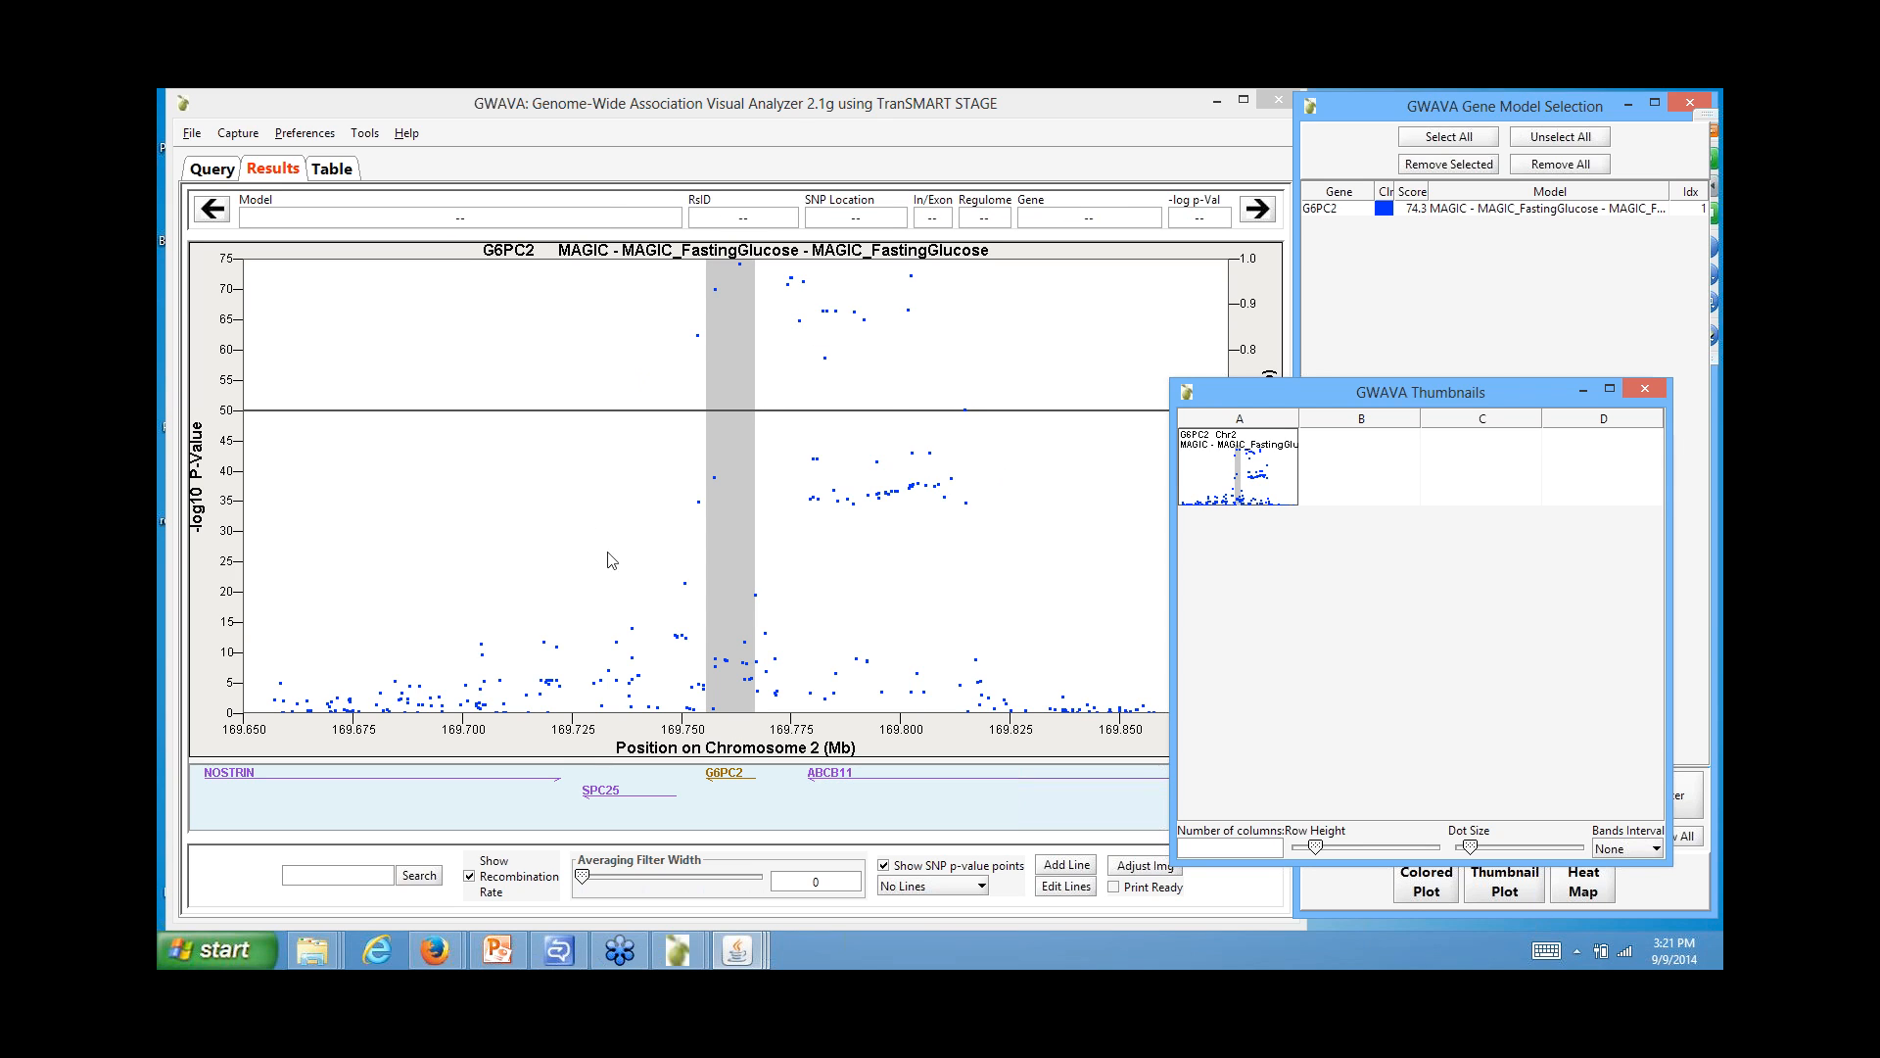
mouse_move(676, 589)
Enlarge the thumbnails window and its row height to inspect the G6PC2 thumbnail, and close the window.
drag(1279, 390, 841, 246)
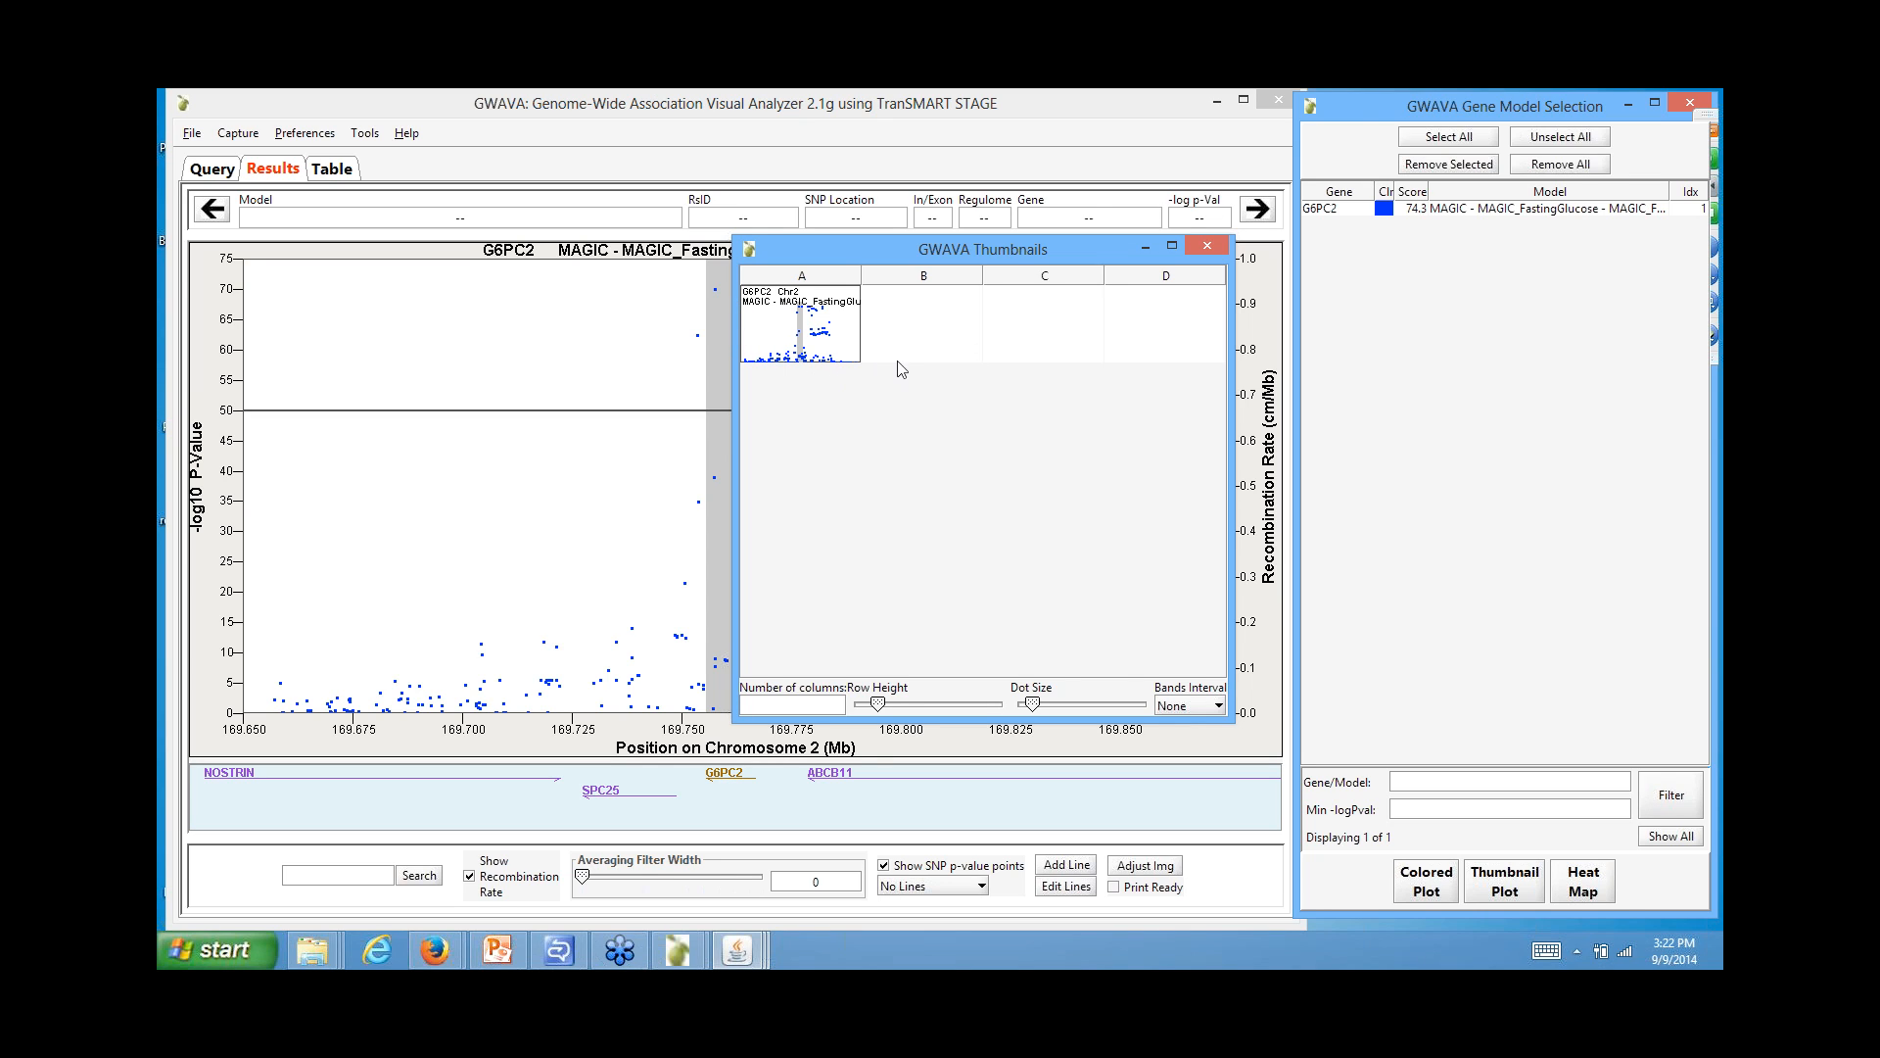
drag(1232, 726, 1536, 791)
drag(899, 774, 970, 774)
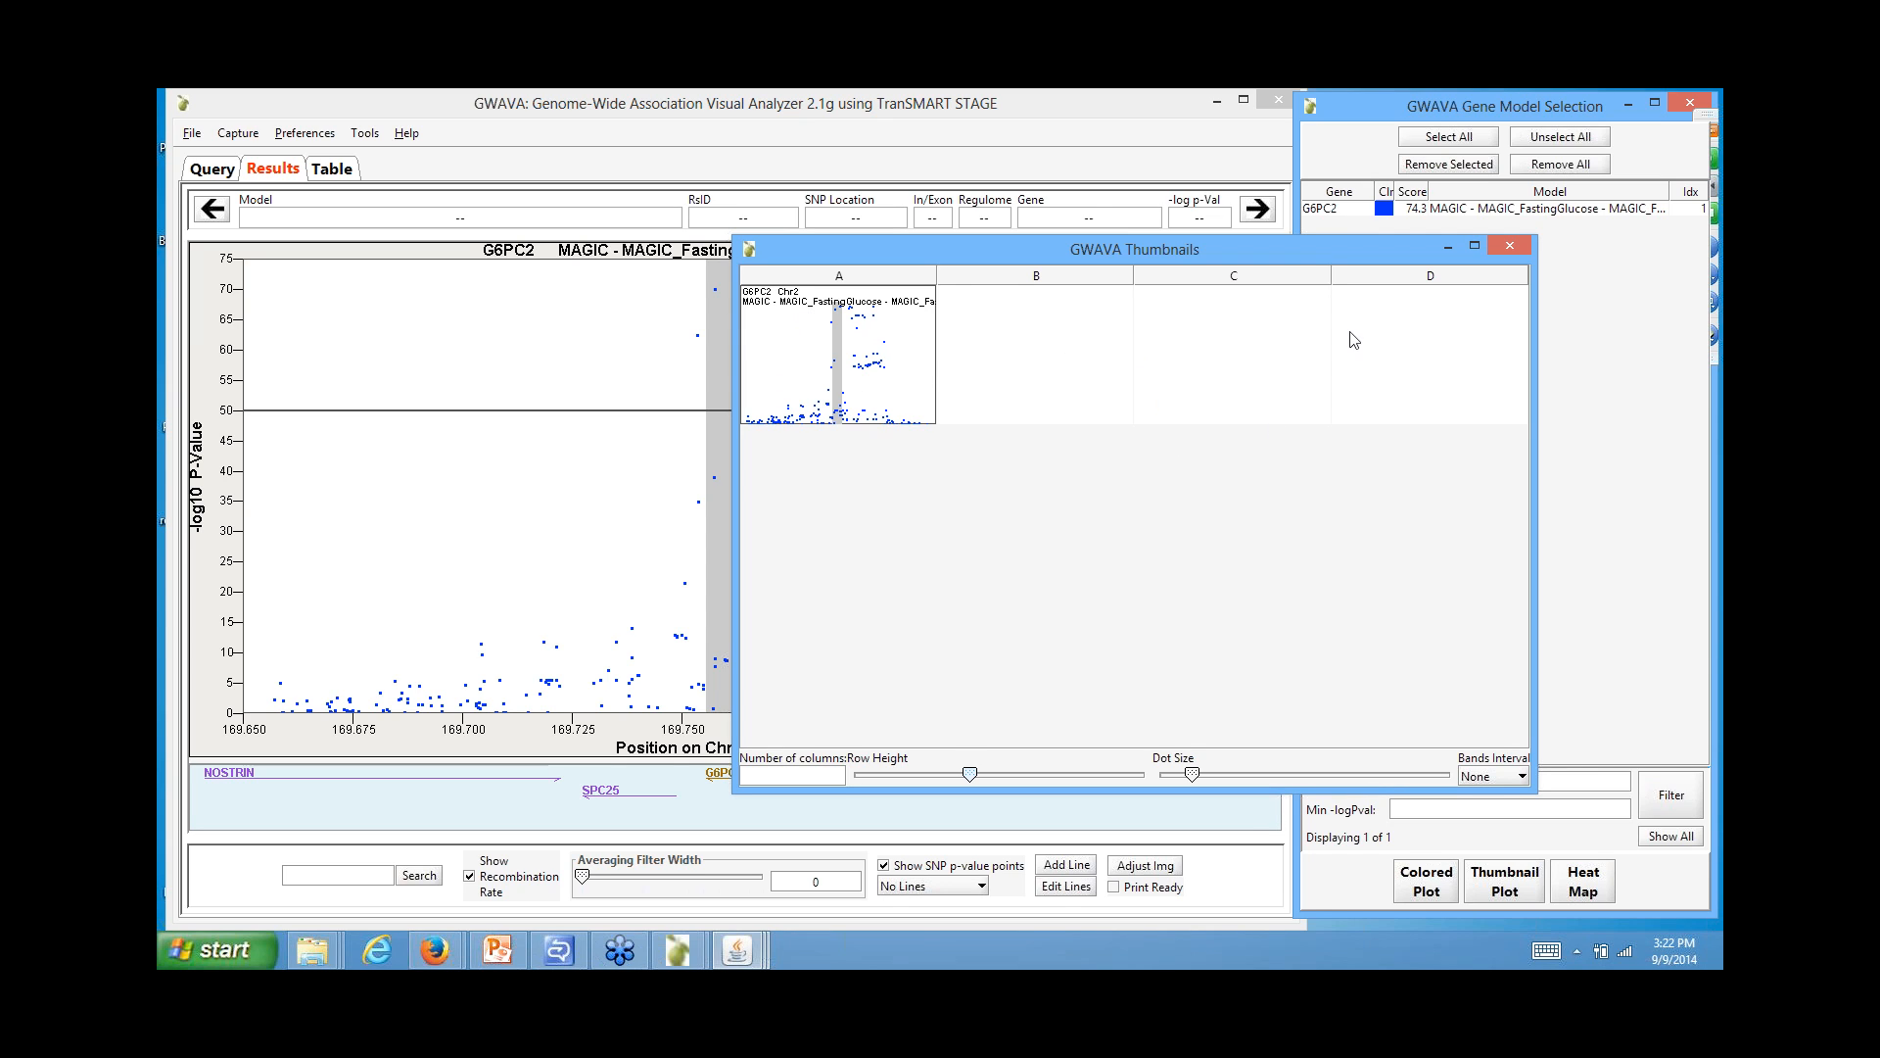
click(1517, 254)
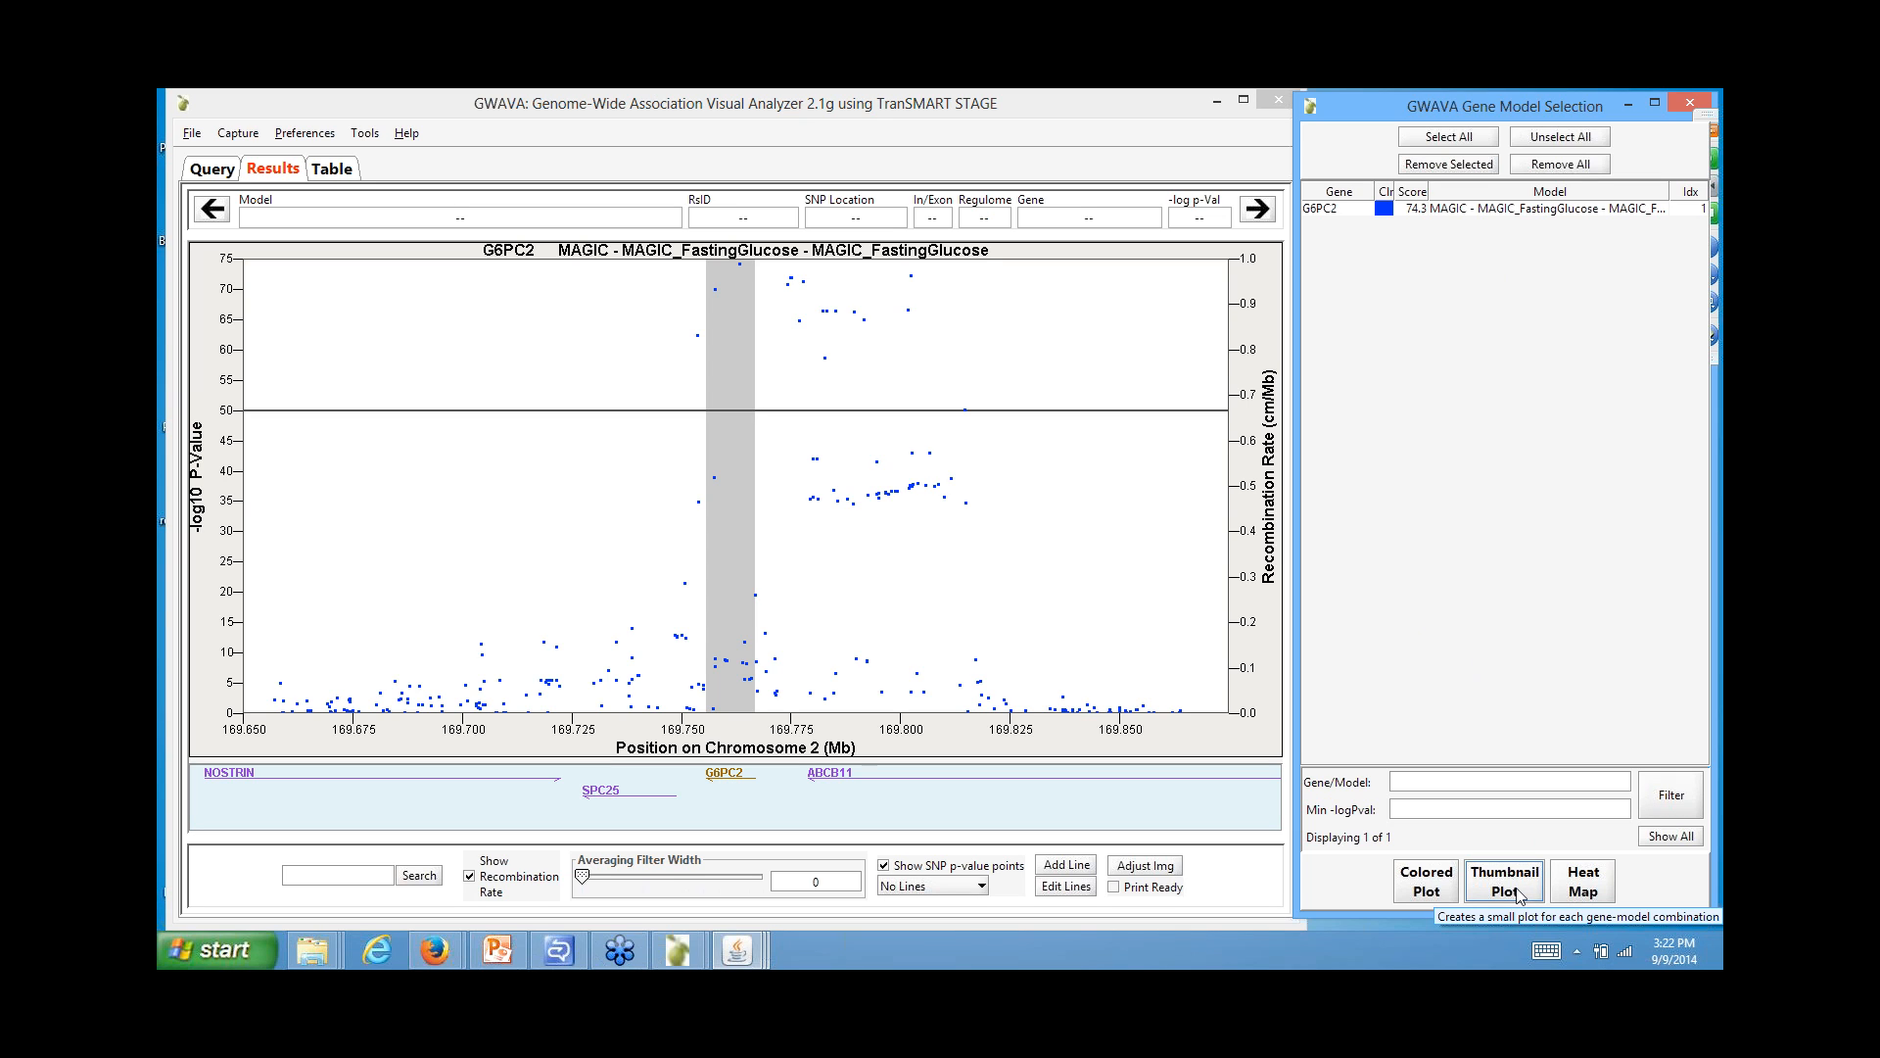
Remove all rows from the SNP results table and refill it with the selected G6PC2 gene model.
click(336, 171)
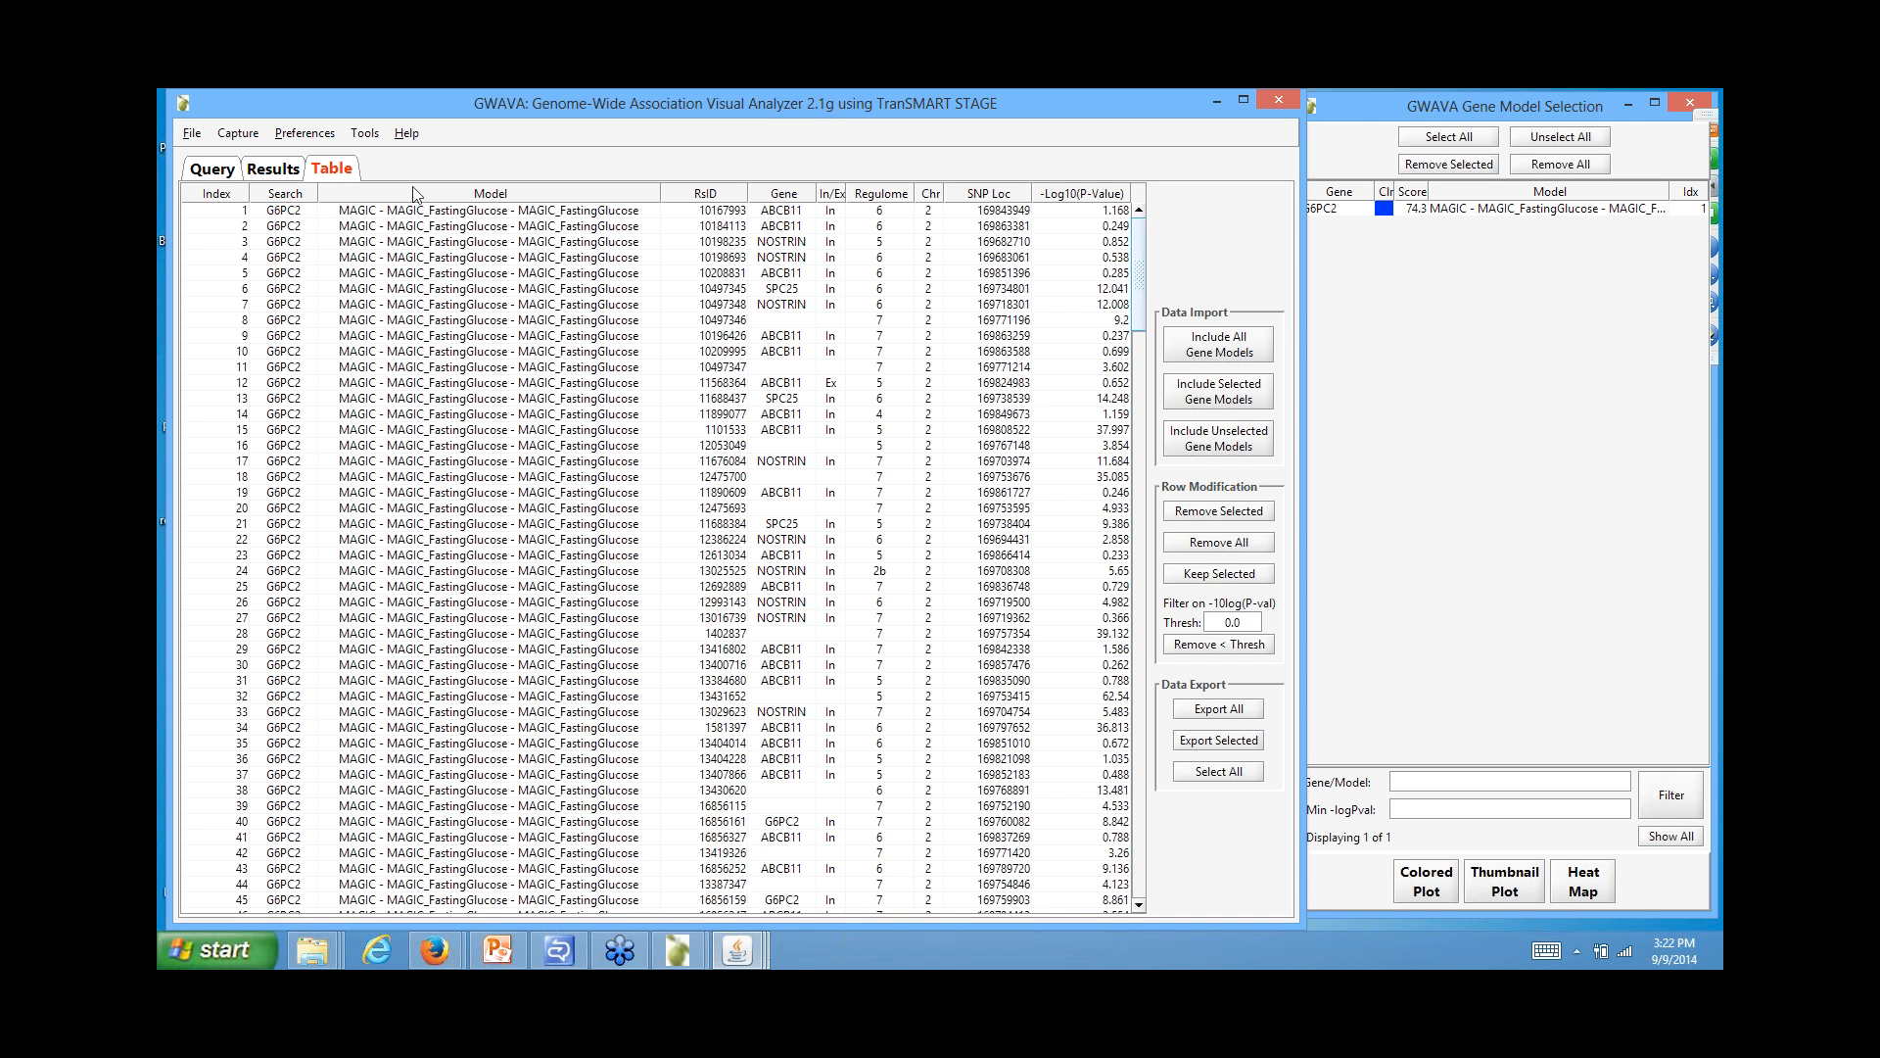
click(1220, 542)
click(1432, 209)
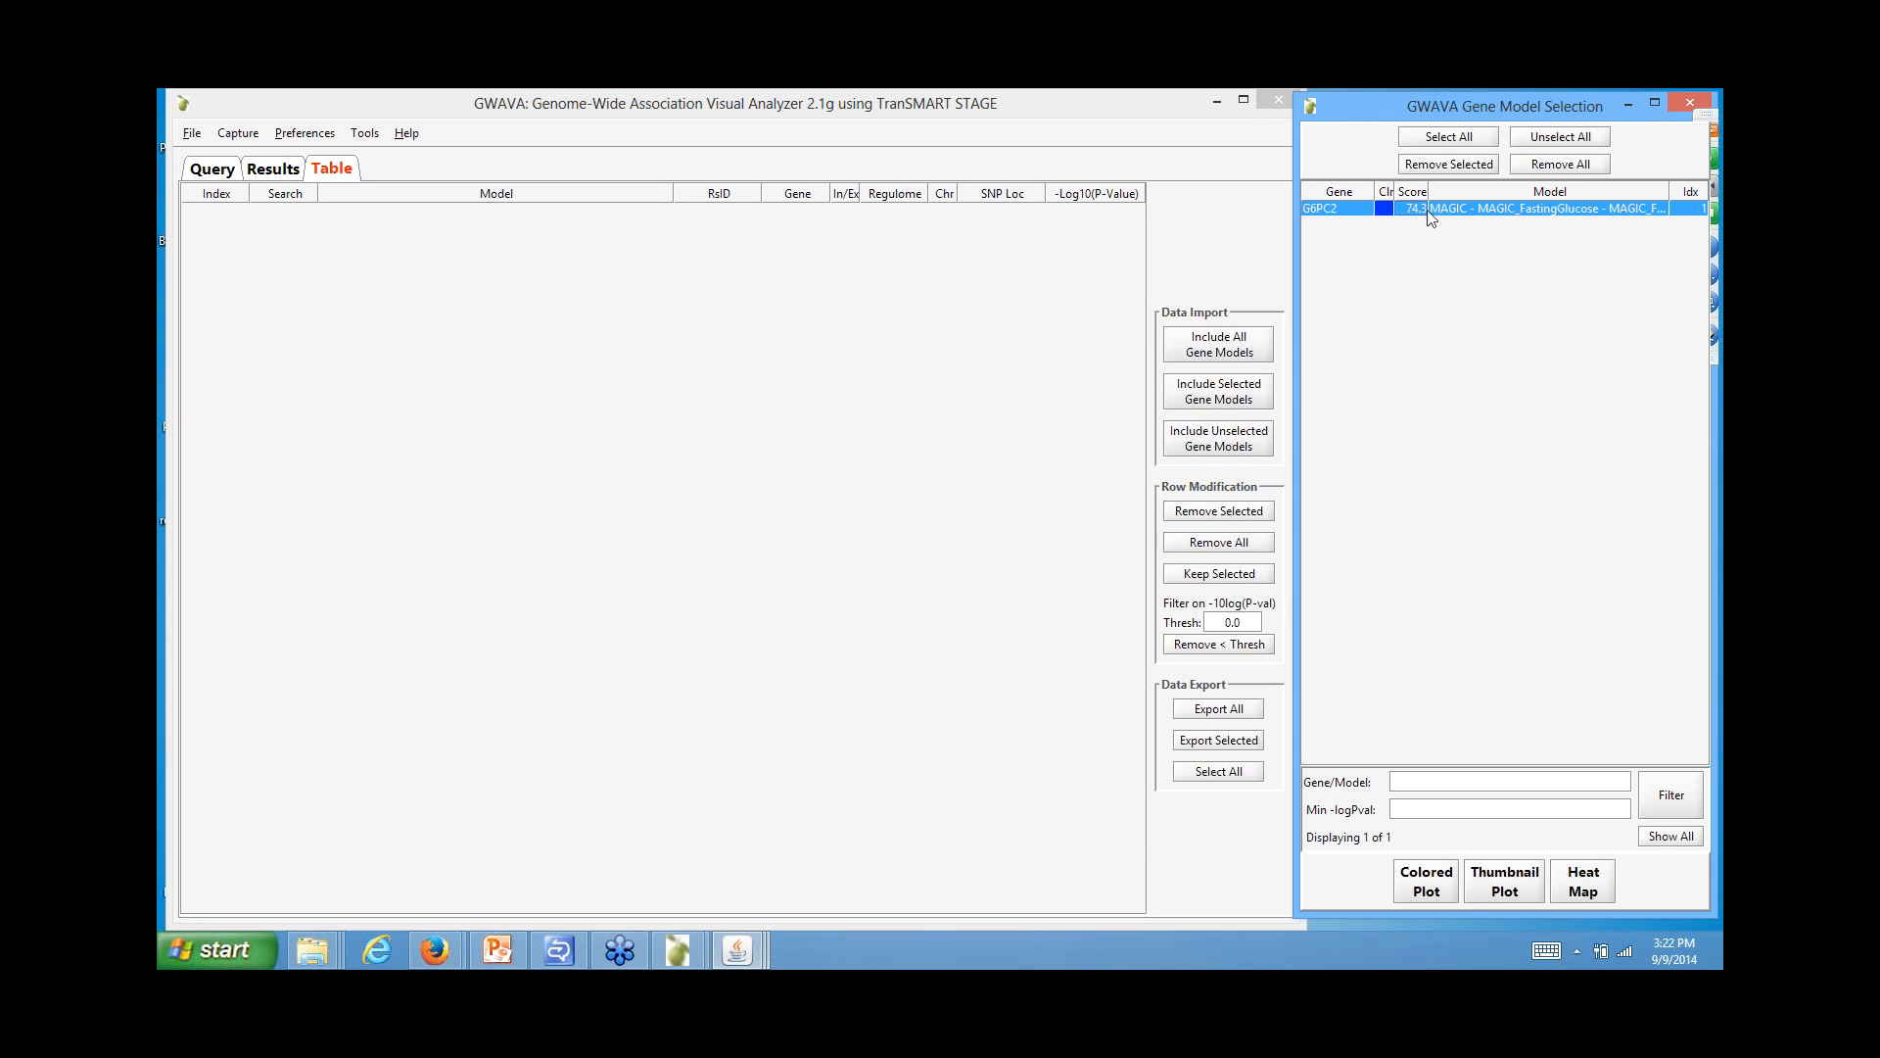
drag(1166, 104, 1141, 105)
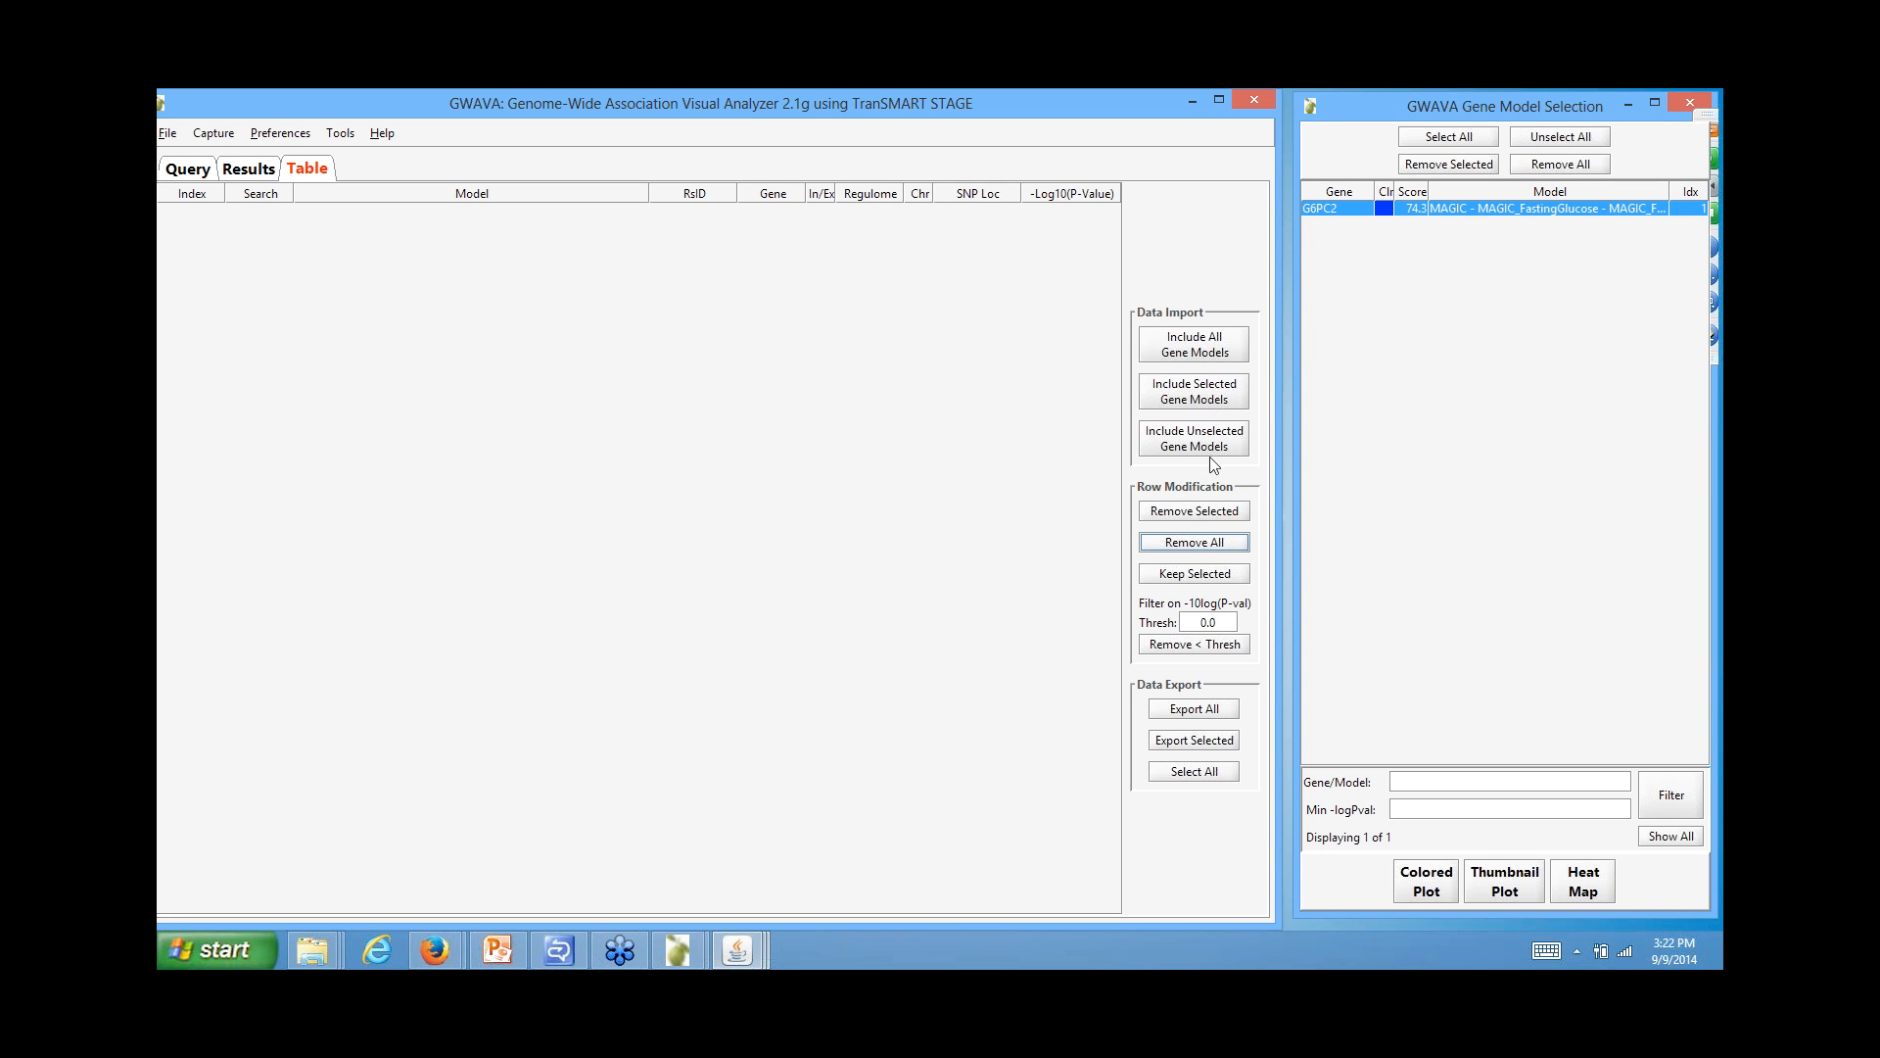
click(1195, 398)
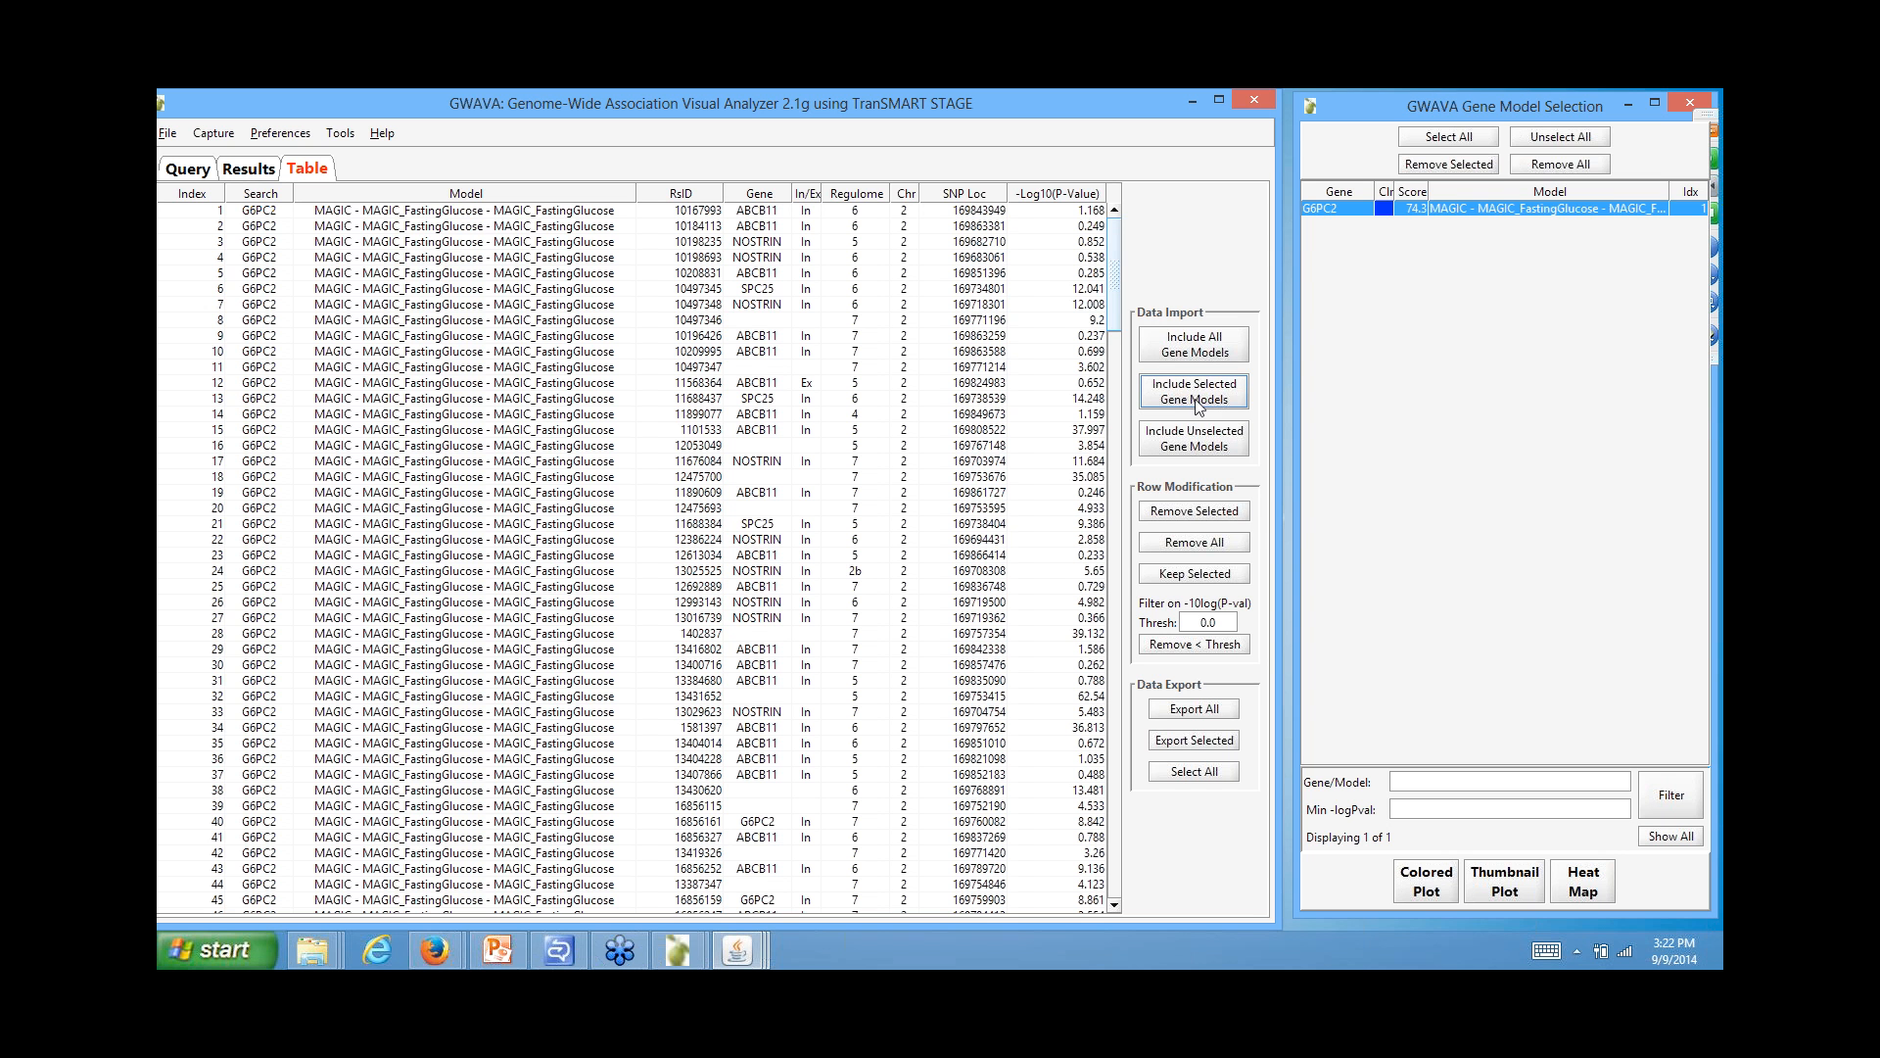
Remove the table rows below a -log10 p-value threshold of 10 and look through the remaining SNPs.
drag(1112, 319, 1162, 244)
click(1199, 624)
text(10)
key(BackSpace)
key(BackSpace)
click(1196, 647)
drag(1112, 356, 1107, 586)
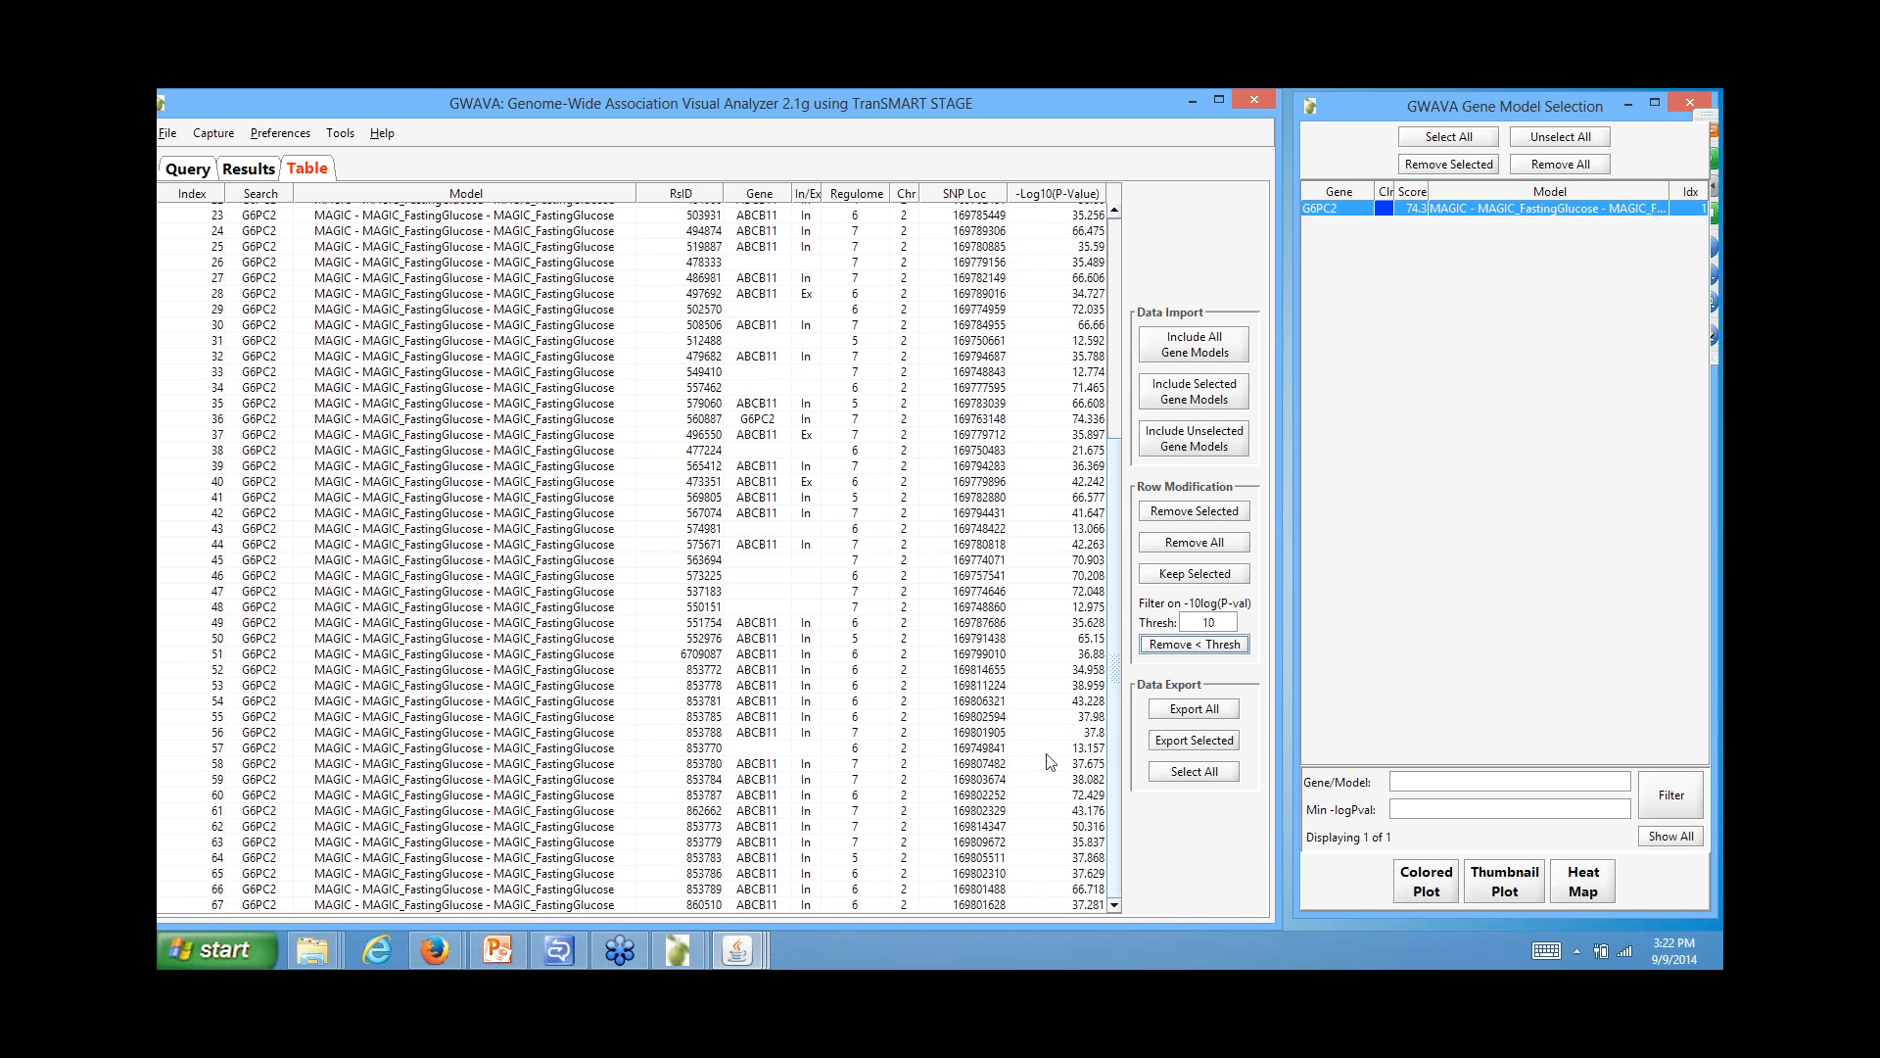
click(1117, 475)
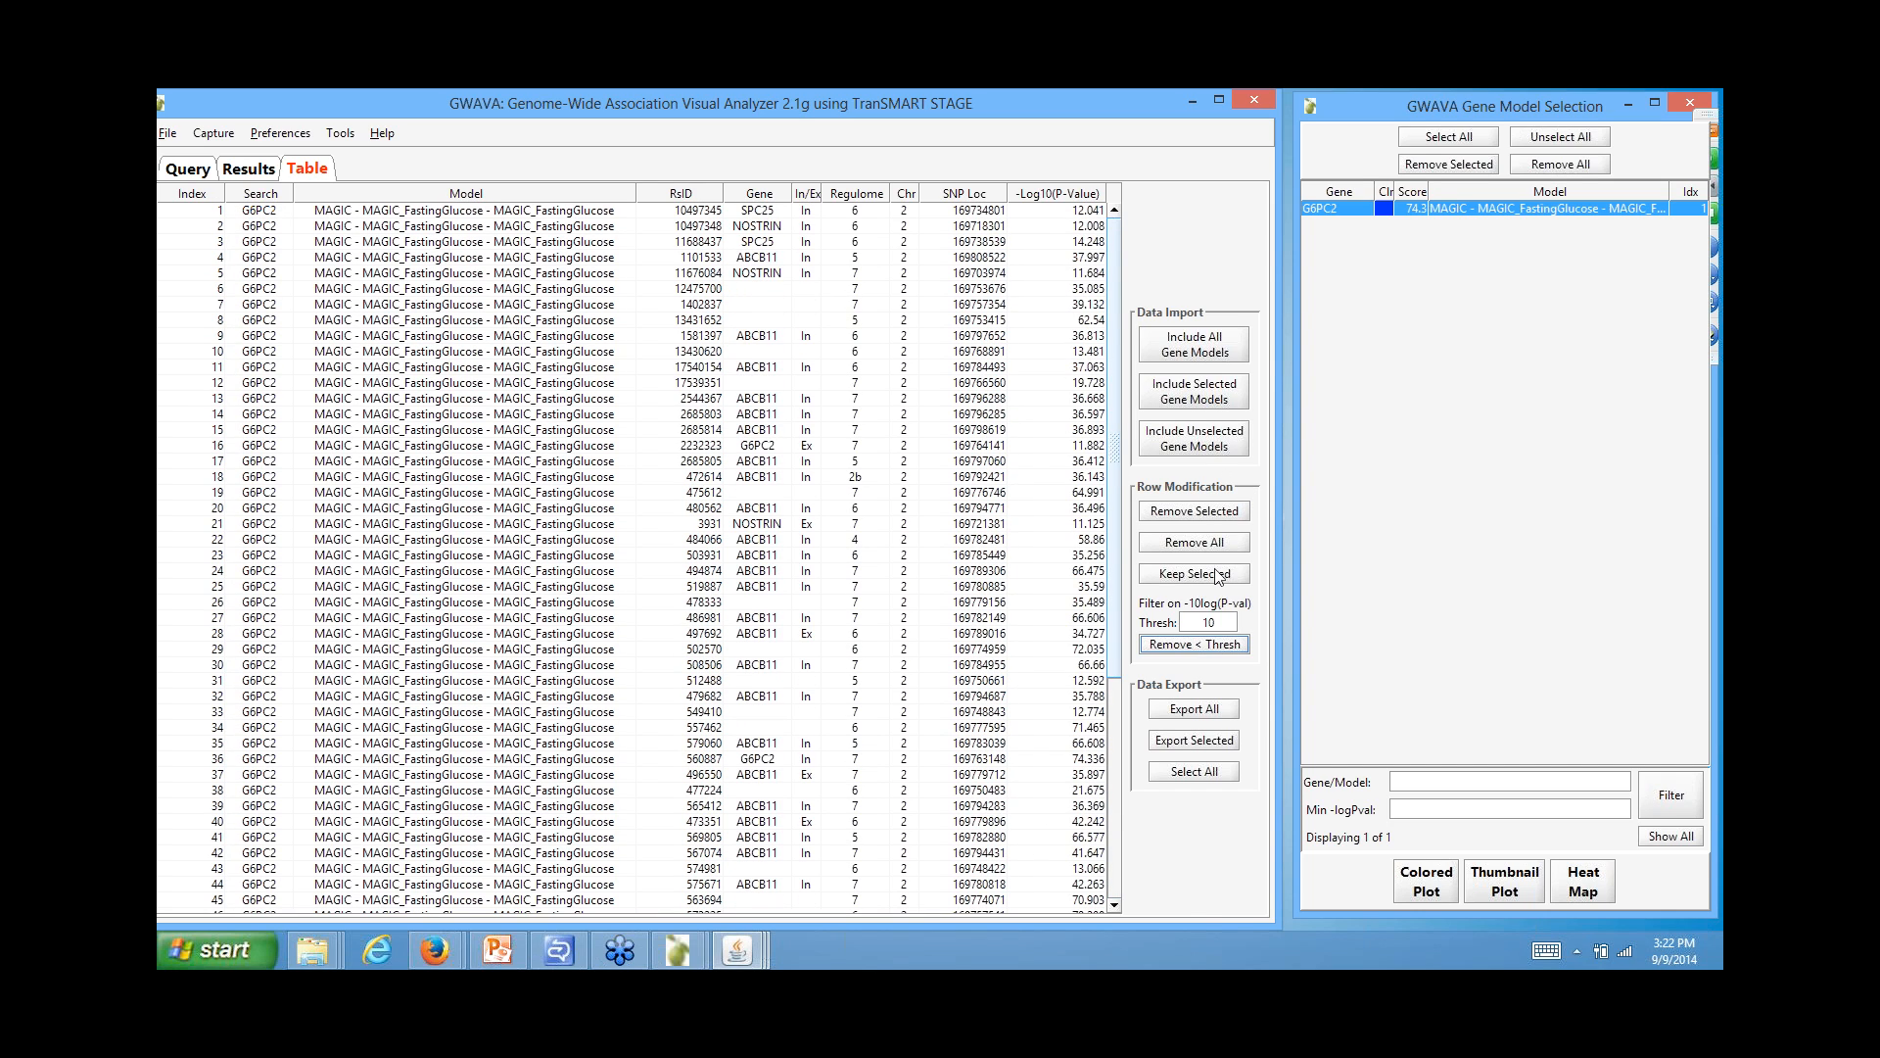
Raise the table's -log10 p-value threshold to 50 and remove the rows below it.
click(1219, 621)
text(50)
click(1218, 646)
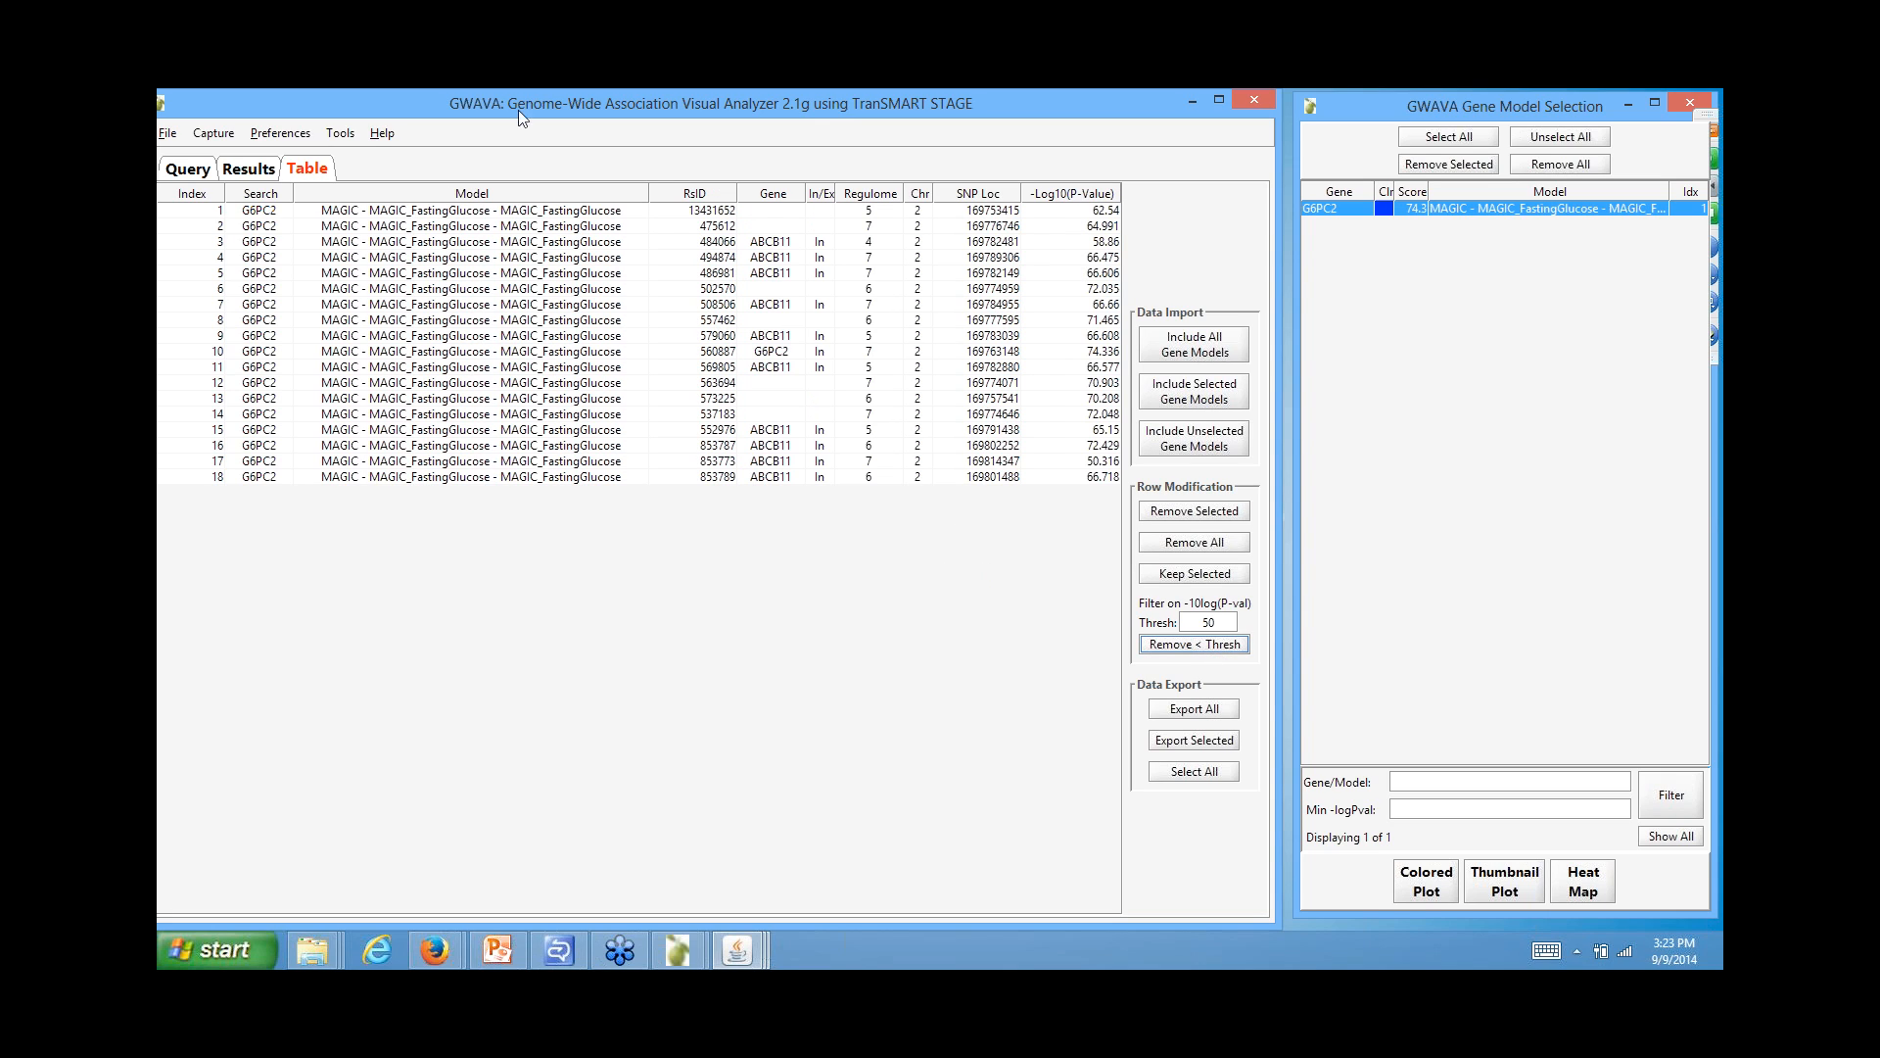